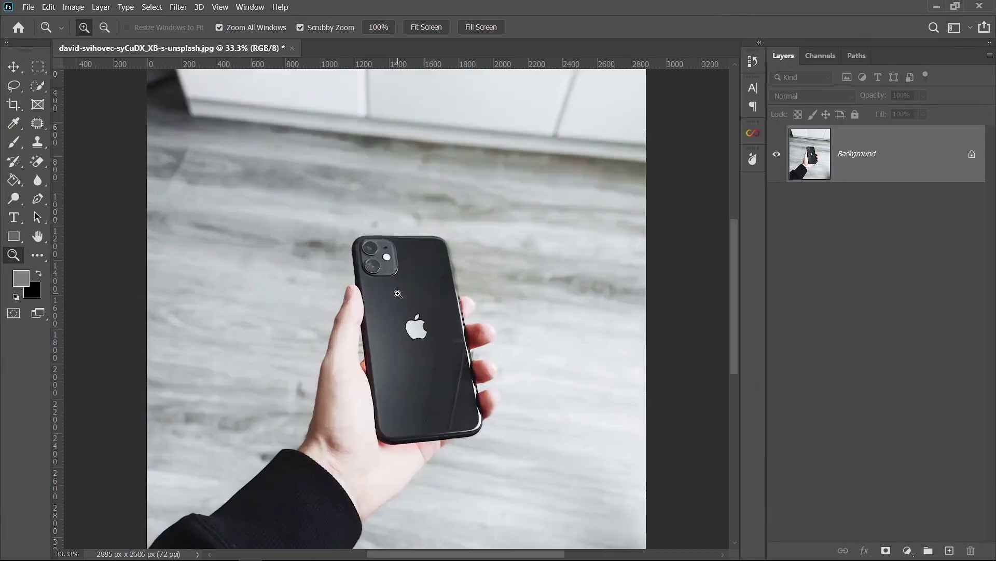
Zoom in on the phone, magnifying the camera module to 200%
left_click(398, 293)
left_click(403, 310)
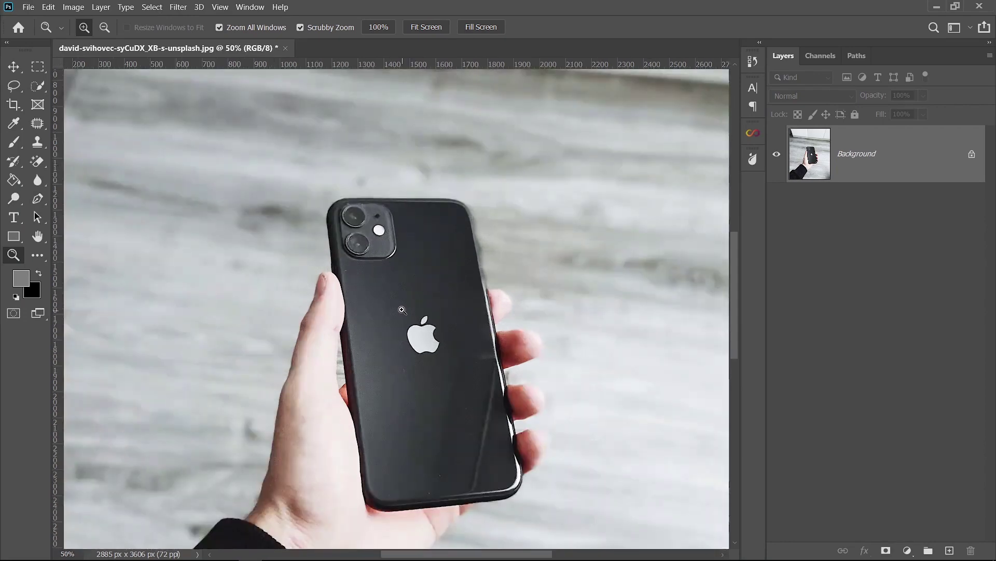
left_click(410, 298)
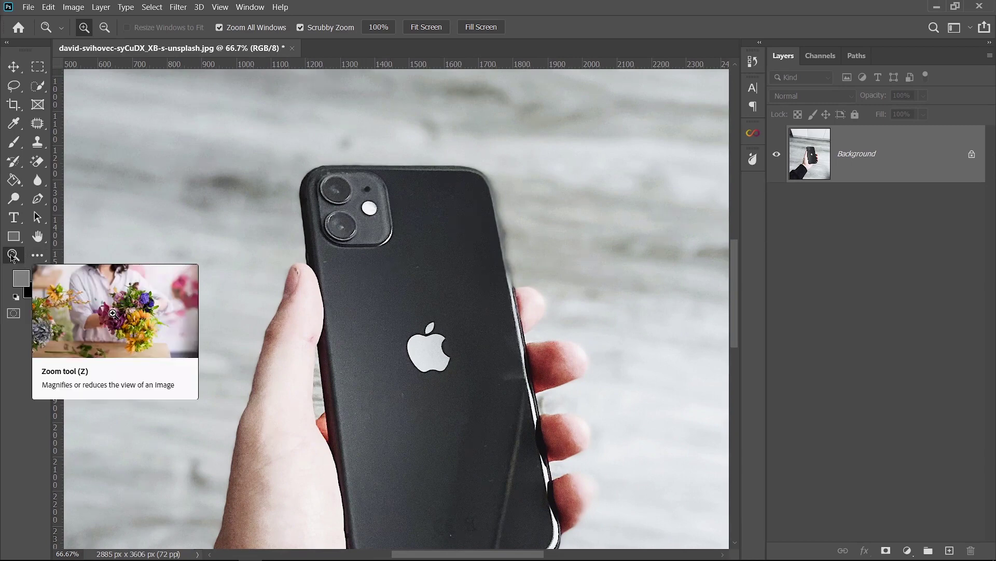
left_click(372, 237)
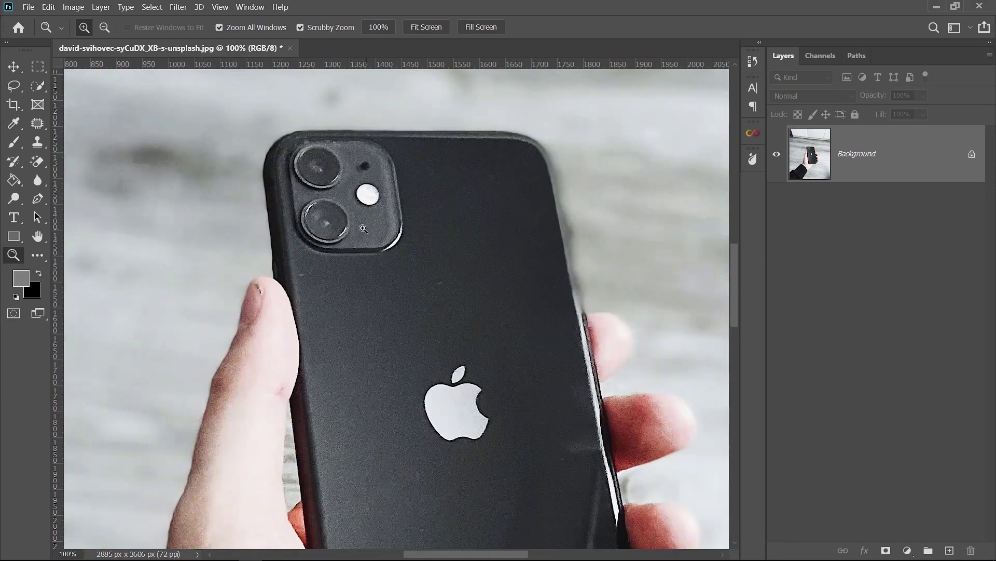
left_click(104, 27)
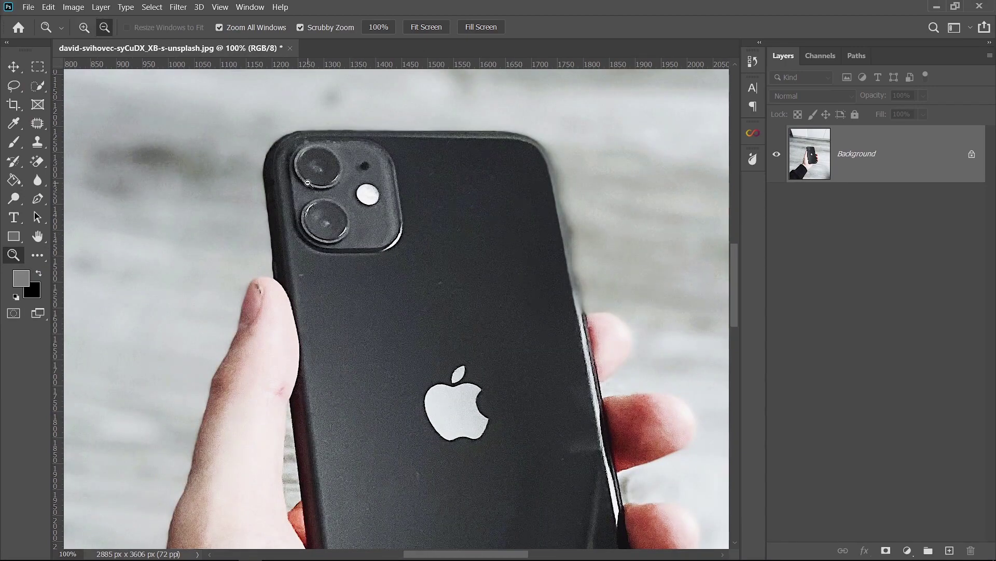
left_click(308, 183)
left_click(84, 27)
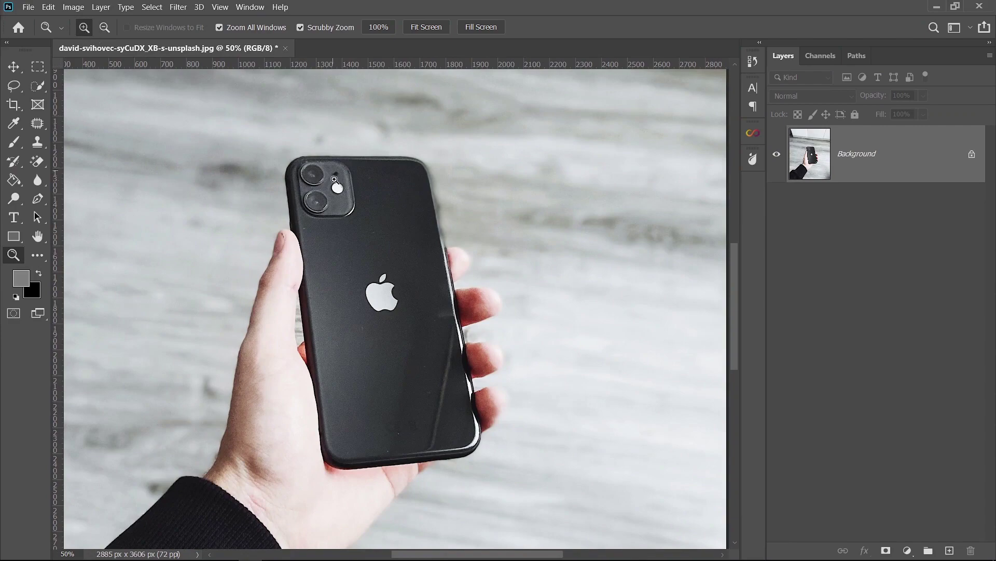
left_click(334, 172)
left_click(352, 212)
left_click(353, 192)
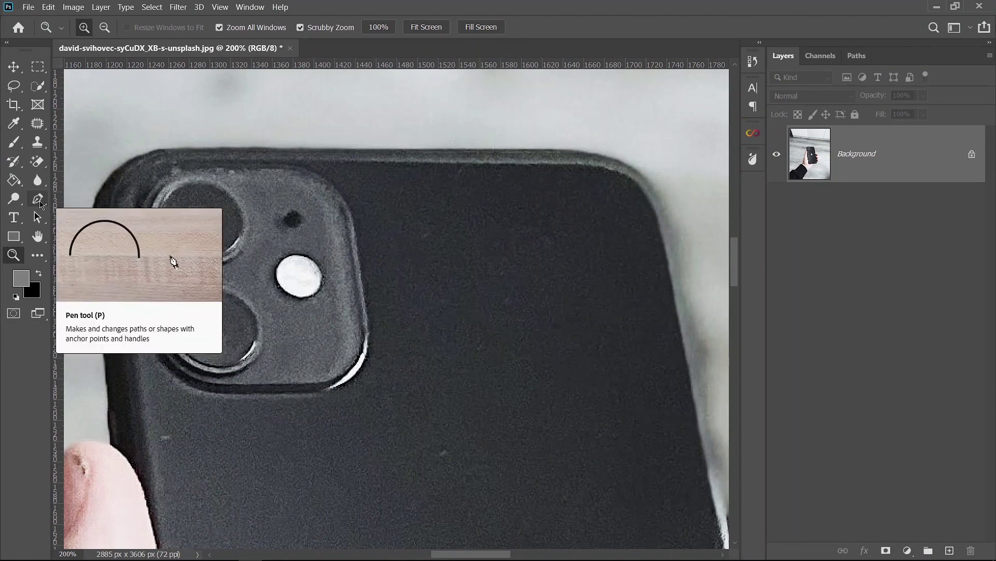
Start a Pen path along the phone's top edge, rounded top-right corner and right side
left_click(38, 200)
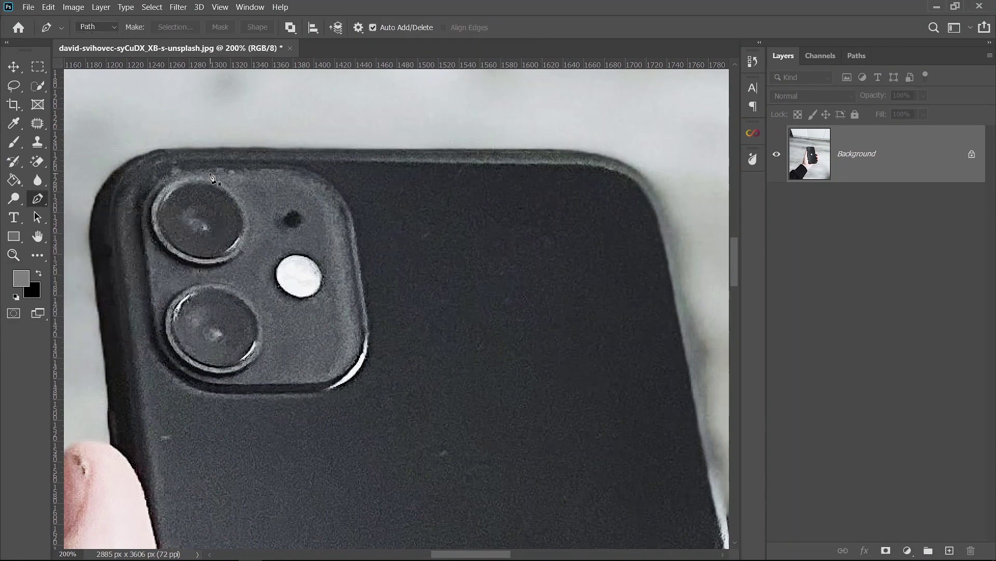
left_click(166, 148)
left_click(546, 148)
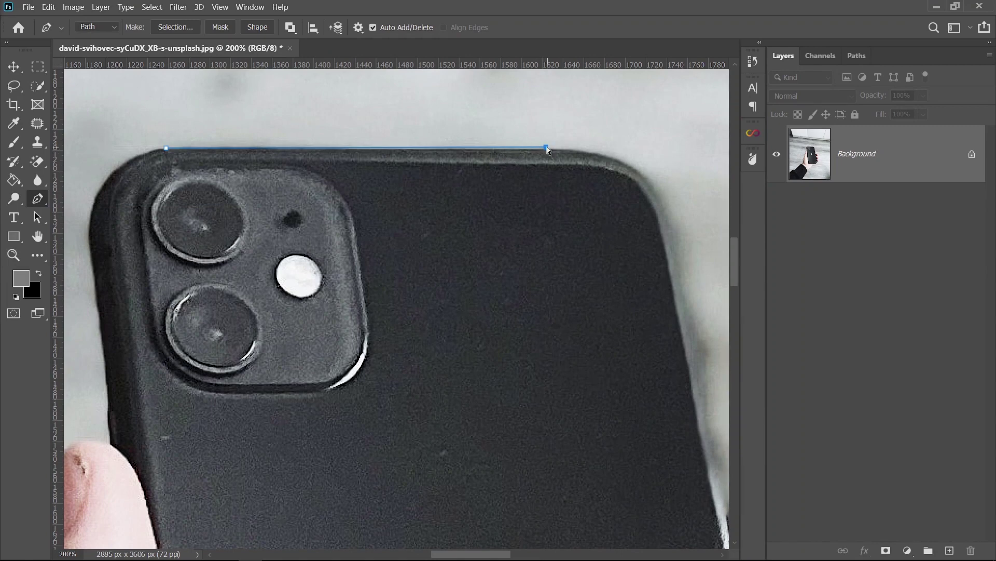
left_click_drag(547, 148, 547, 149)
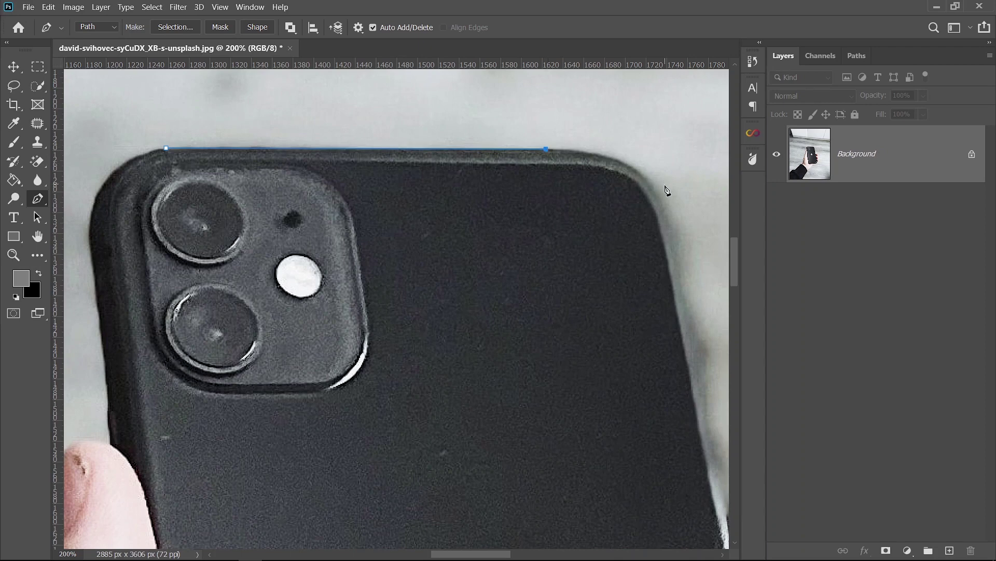
left_click(671, 216)
left_click_drag(671, 217, 688, 298)
scroll(688, 298, "right", 5)
left_click(521, 444)
scroll(500, 332, "down", 3)
scroll(499, 332, "down", 3)
left_click(455, 356)
scroll(455, 357, "down", 5)
scroll(455, 357, "right", 3)
left_click(415, 259)
left_click(421, 306)
left_click(434, 346)
left_click(454, 457)
scroll(453, 457, "down", 5)
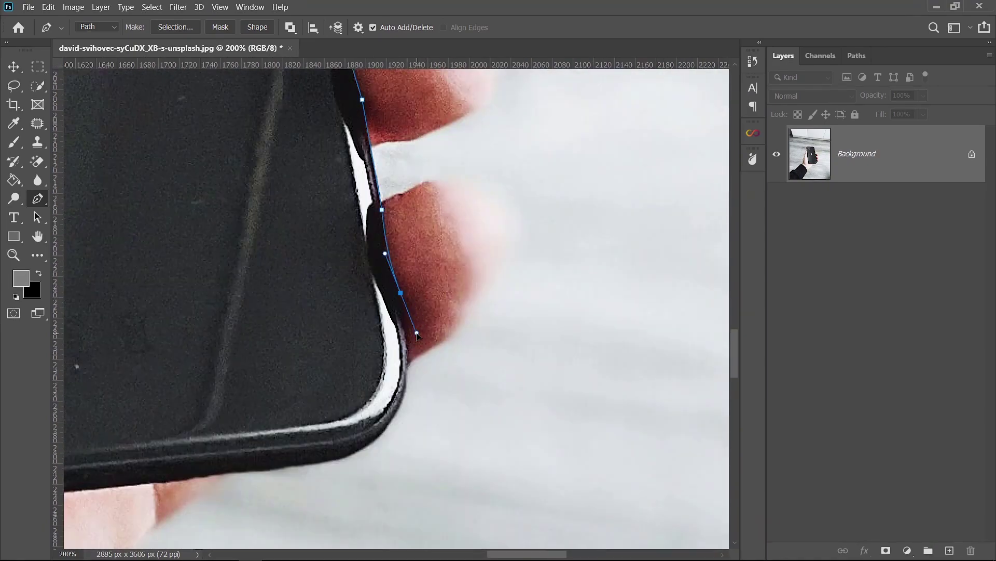
scroll(415, 363, "down", 3)
Continue the path around the bottom corner, along the bottom edge and up the left side
left_click(455, 373)
scroll(266, 404, "left", 5)
left_click(253, 372)
scroll(254, 378, "left", 5)
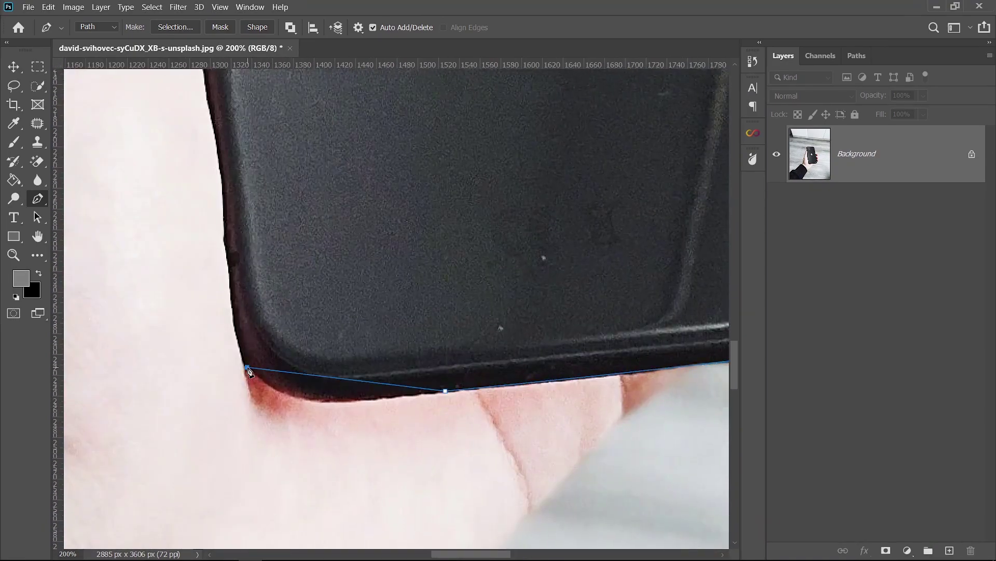
left_click(318, 401)
left_click(237, 339)
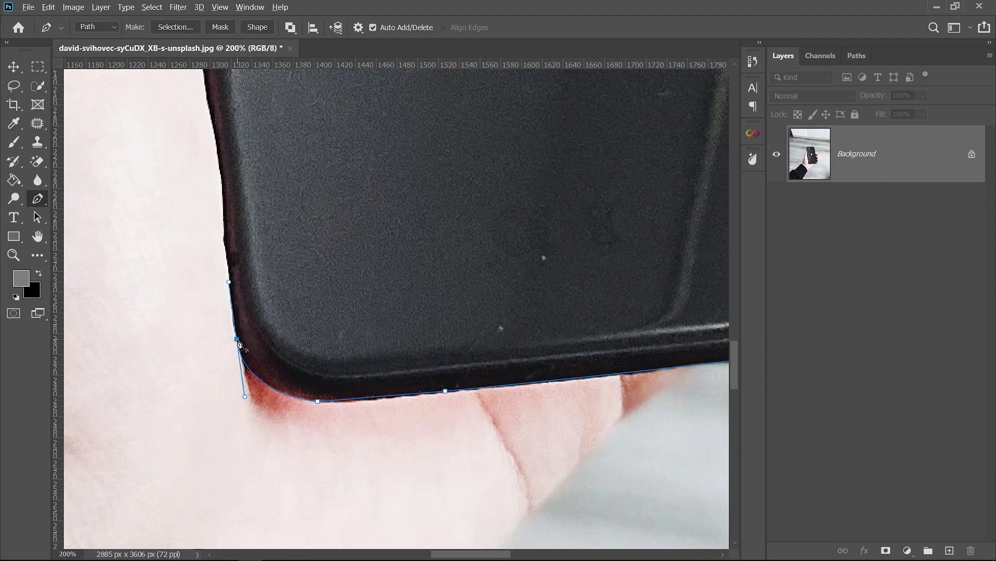
scroll(233, 312, "up", 2)
left_click(228, 281)
left_click(209, 140)
scroll(207, 145, "up", 4)
left_click_drag(205, 125, 182, 91)
scroll(197, 130, "up", 1)
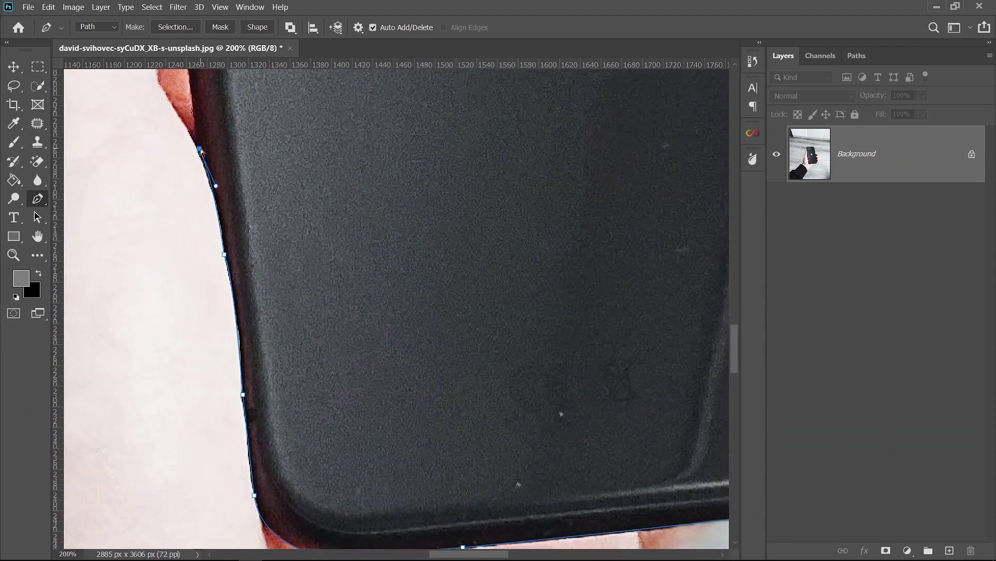
left_click(210, 172)
scroll(208, 156, "up", 10)
scroll(208, 155, "up", 6)
left_click_drag(208, 174, 201, 117)
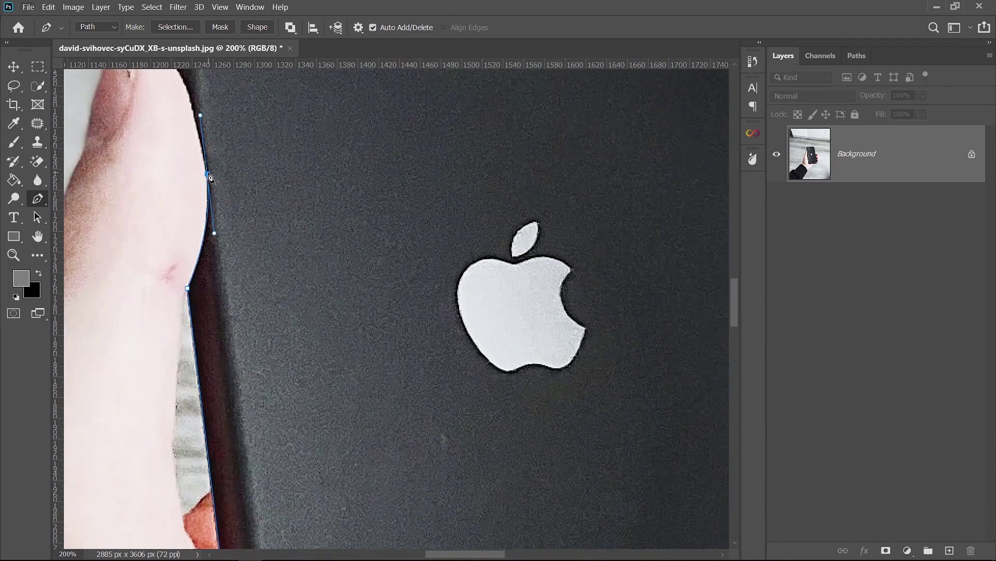
scroll(212, 179, "up", 3)
left_click_drag(164, 165, 204, 197)
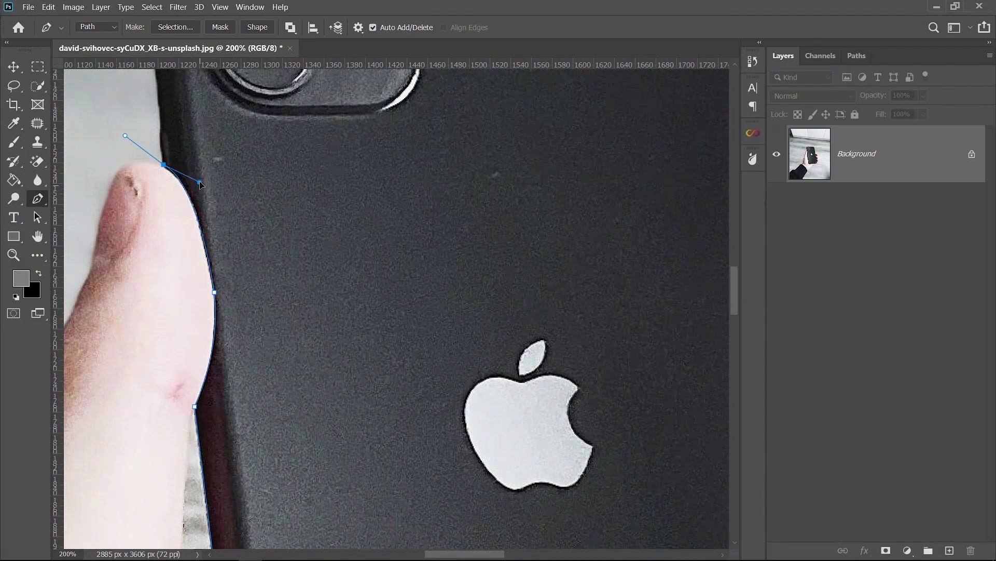
scroll(203, 197, "up", 1)
scroll(155, 155, "up", 4)
left_click(143, 135)
scroll(145, 140, "up", 3)
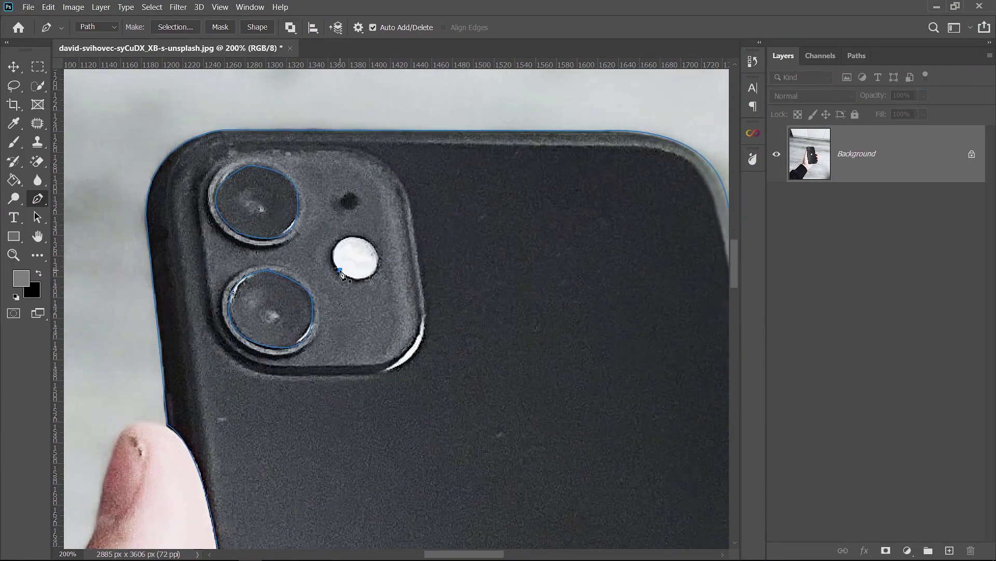
Close the outline around the flash and trace a curved path around the sensor dot
left_click(355, 237)
left_click(343, 206)
left_click_drag(350, 192, 360, 188)
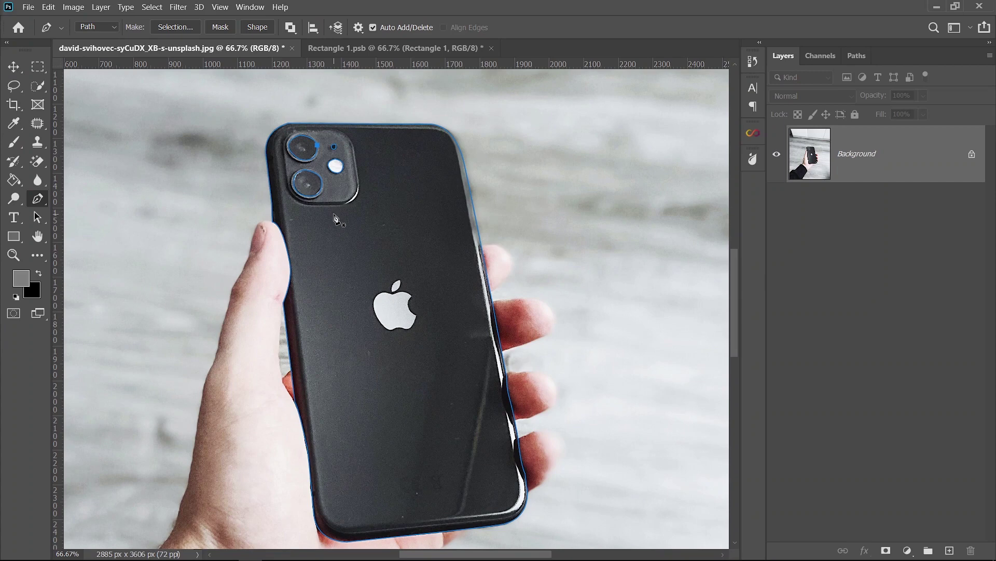
Load the traced phone, lens and flash paths as a selection with Ctrl+Enter
key("ctrl+Return")
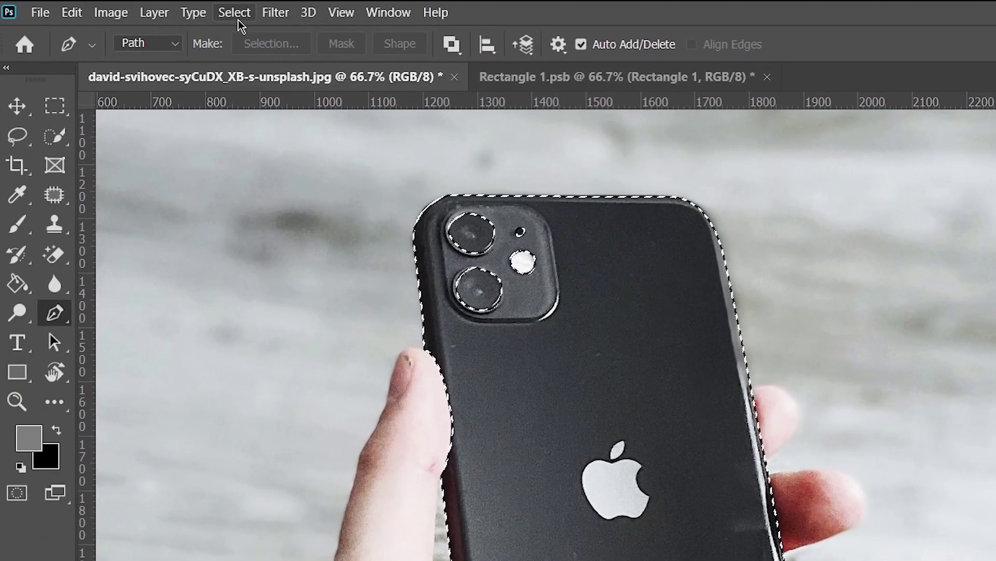
left_click(234, 12)
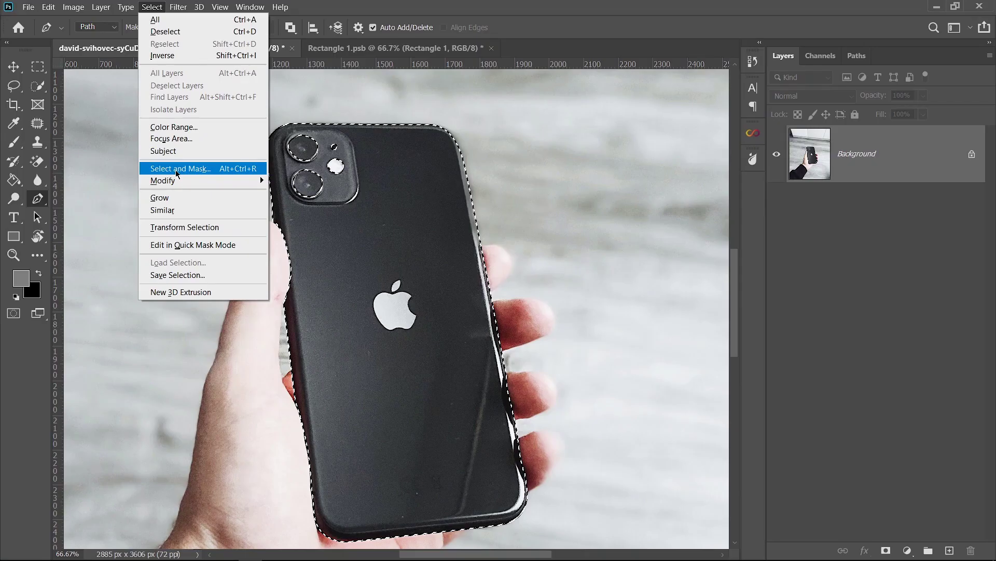
Refine the phone selection's edge with a 1.3 px radius and apply it
left_click(176, 170, "shift")
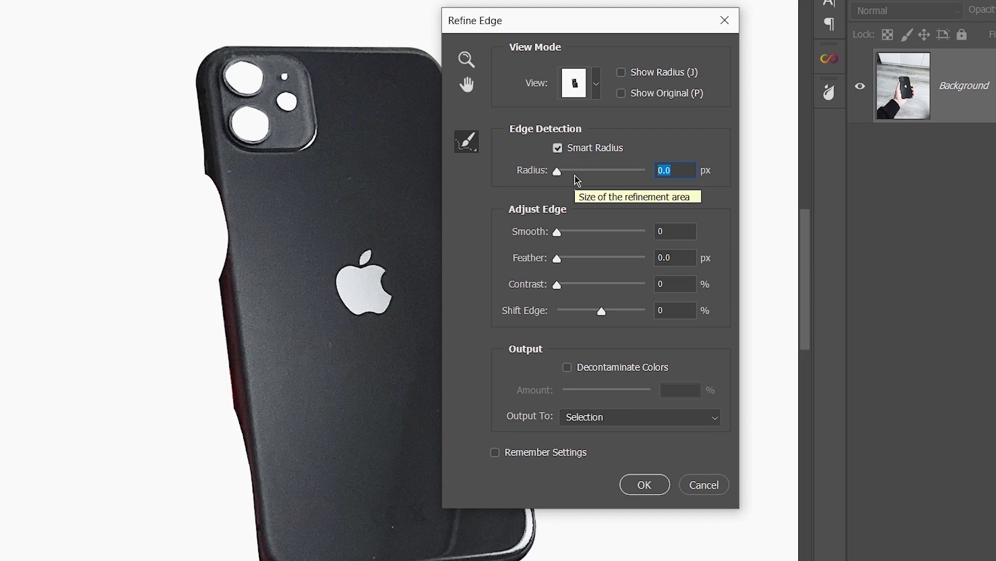
type("1.3")
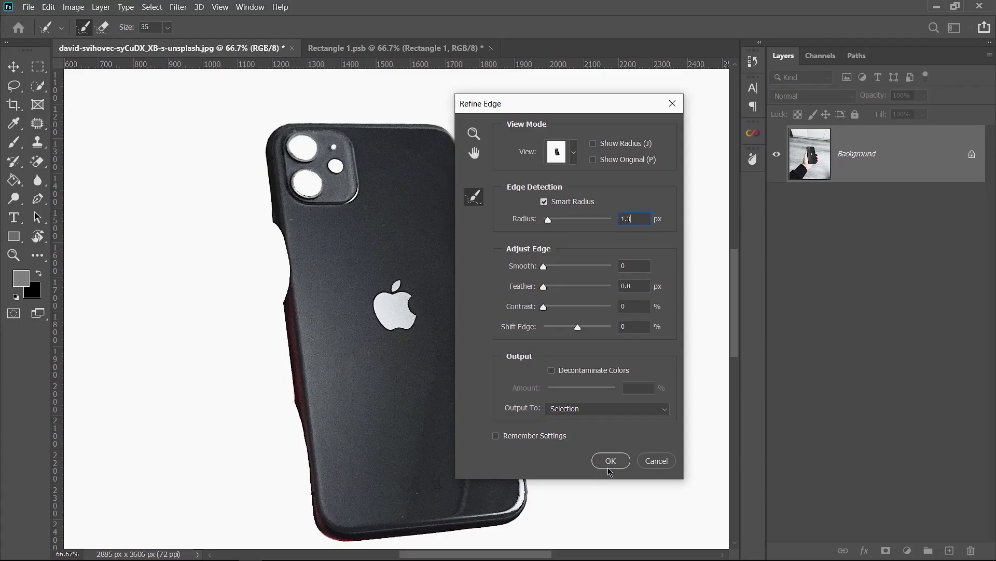
left_click(611, 460)
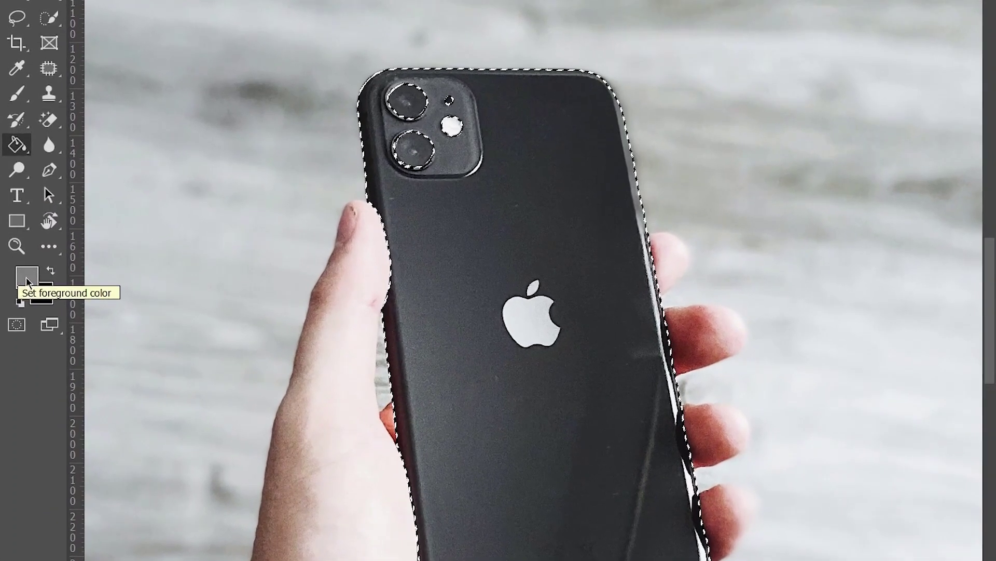
Fill the selection with grey #828282 on Layer 1 and copy the phone from Background to Layer 2
left_click(25, 283)
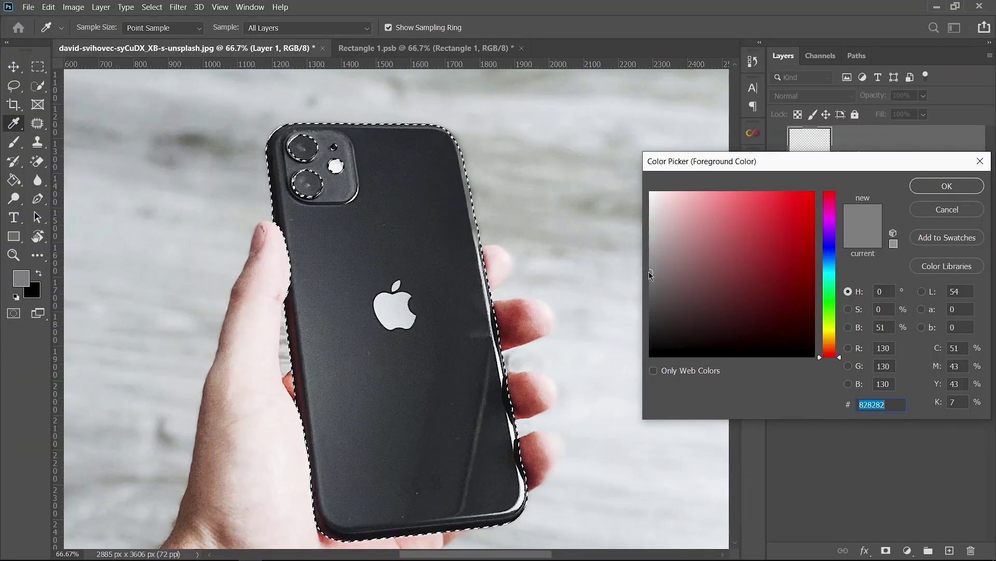
left_click(930, 193)
key("g")
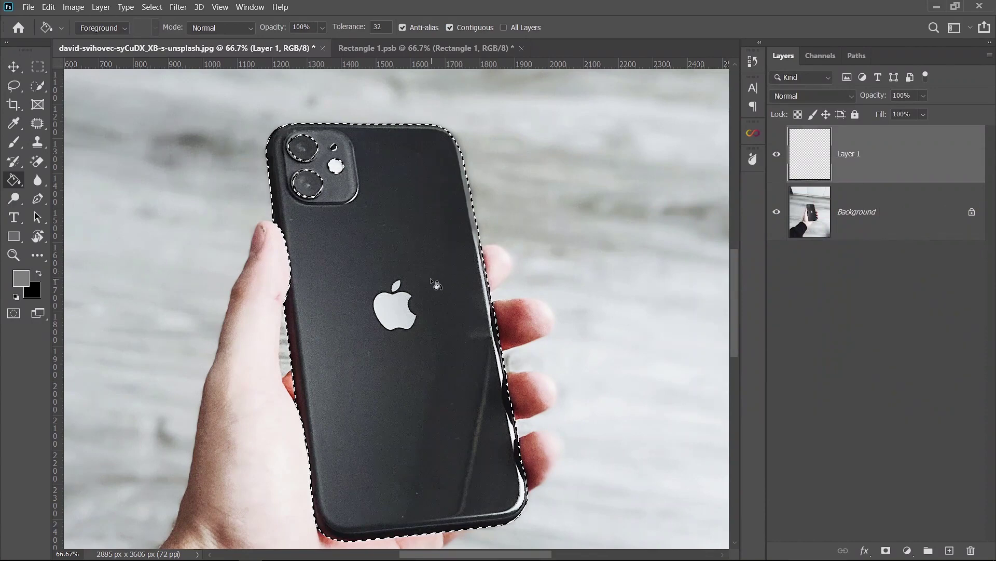
left_click(387, 244)
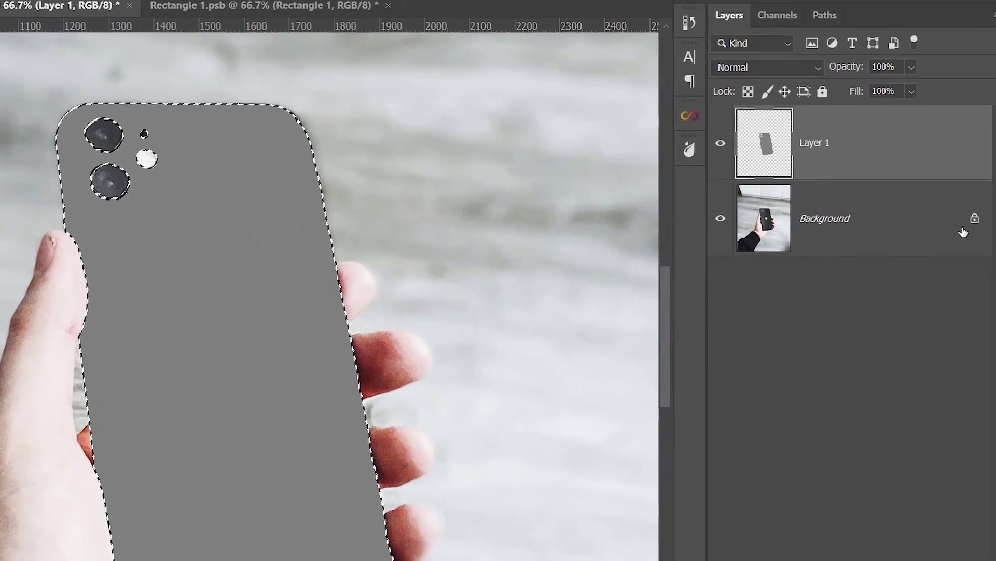
left_click(762, 223)
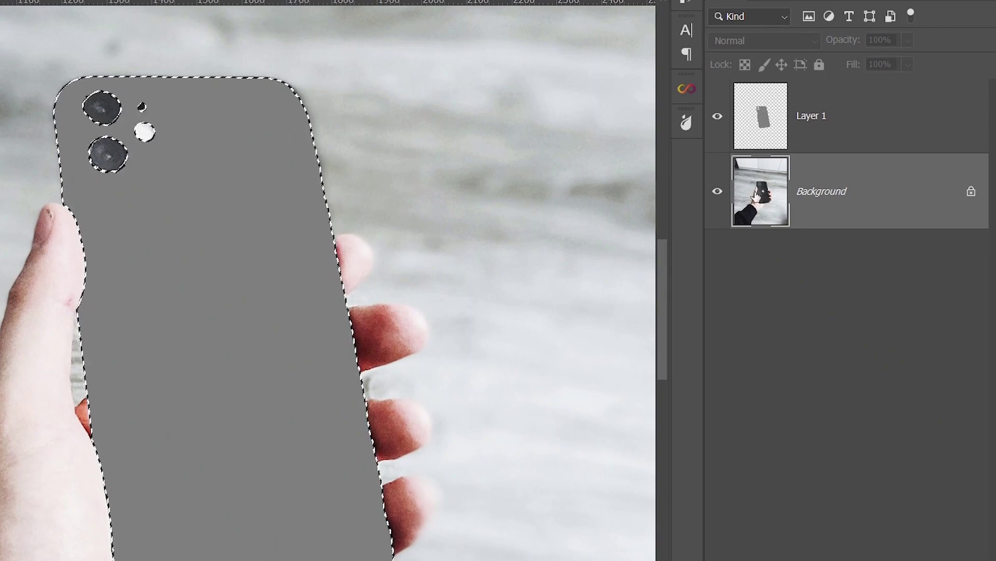
key("ctrl+j")
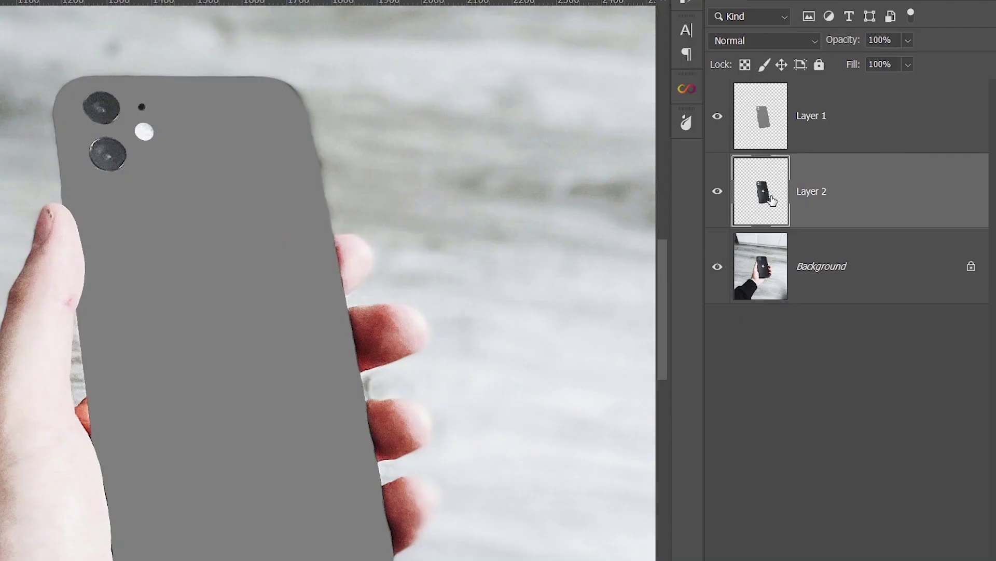
Move Layer 2 above Layer 1, rename the grey layer 'Shape', and select Layer 2
left_click_drag(869, 199, 806, 91)
double_click(810, 191)
type("Shape")
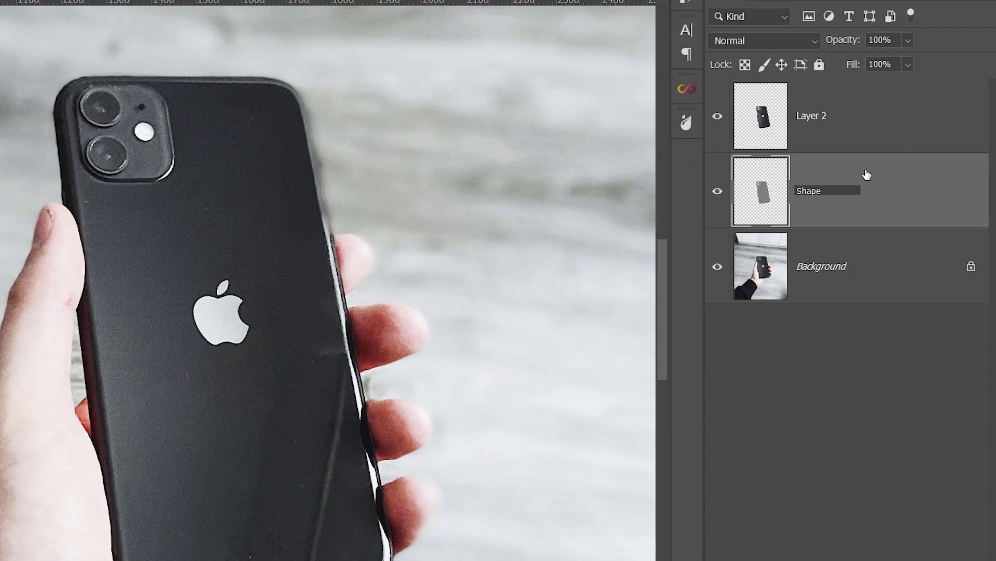
key("Return")
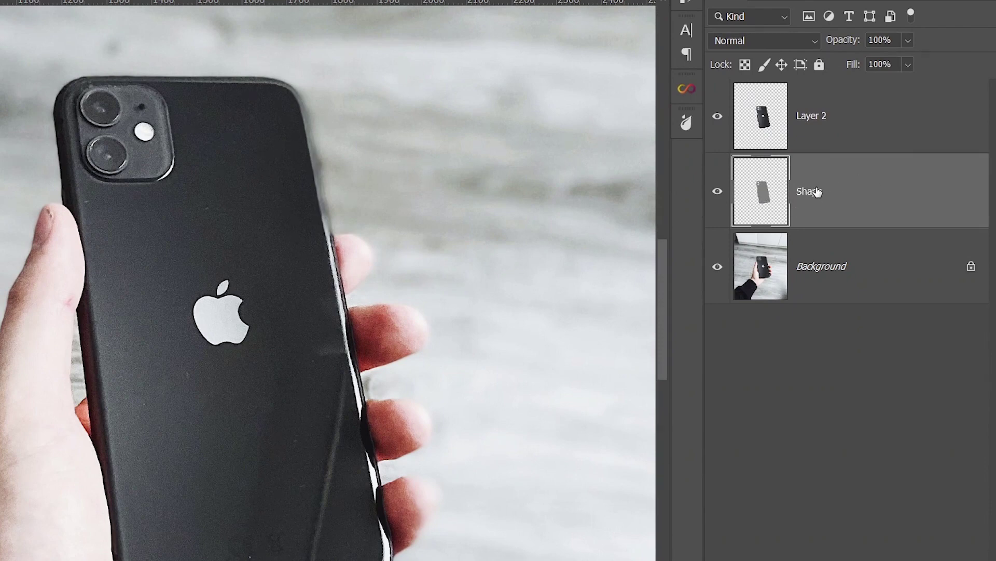
left_click(825, 128)
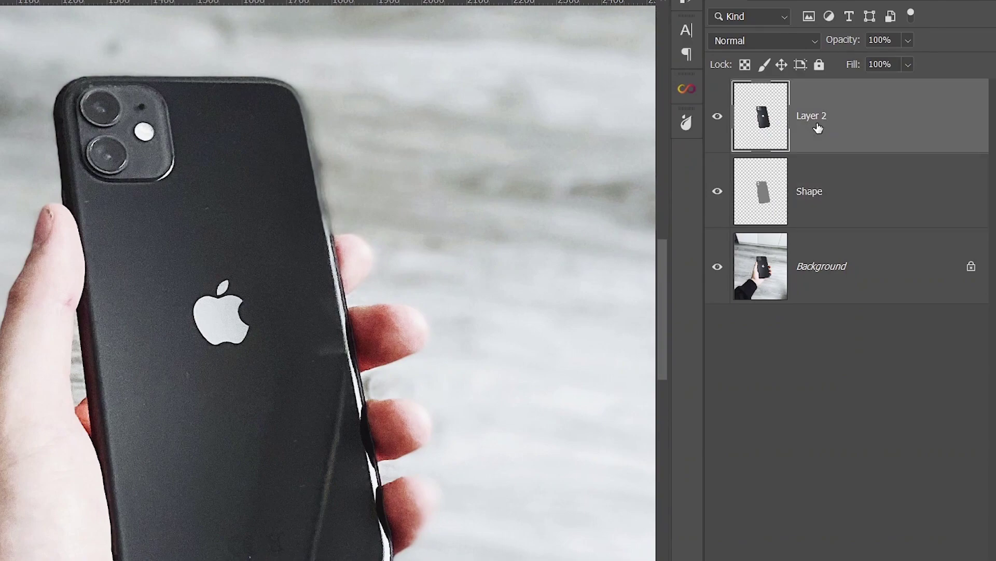
key("Return")
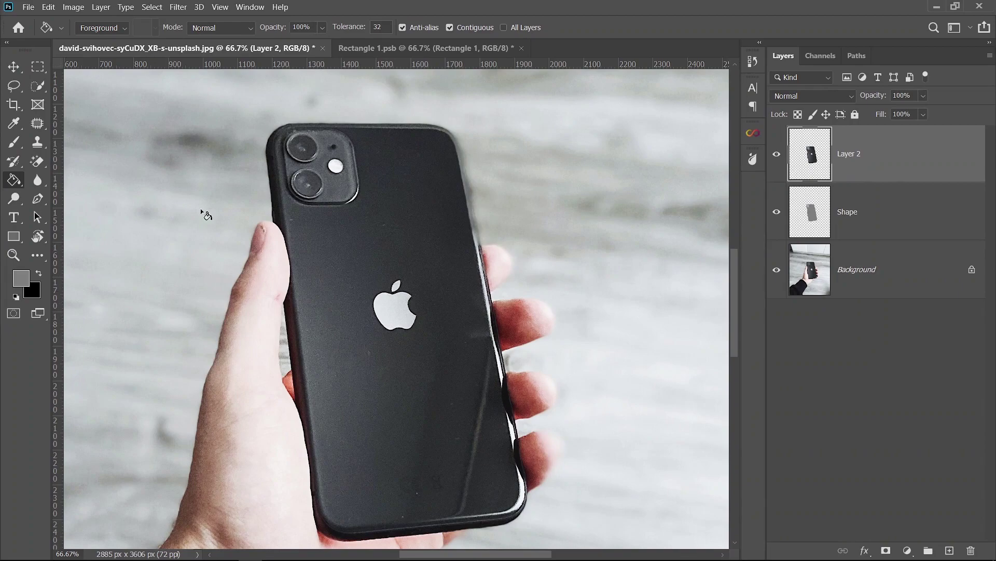
key("l")
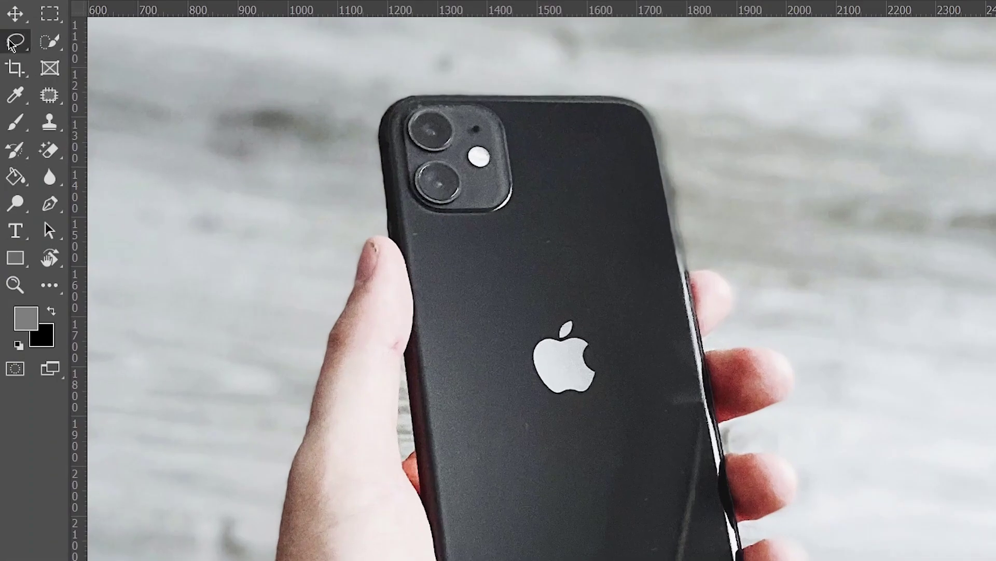
Lasso the Apple logo, remove it with a Content-Aware fill, then deselect
left_click_drag(367, 318, 409, 274)
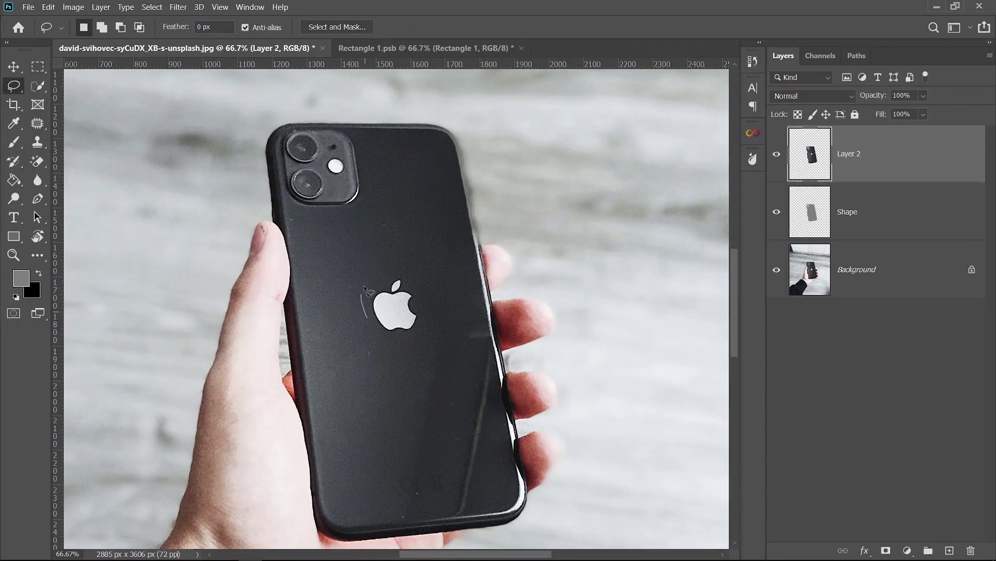
left_click_drag(432, 310, 369, 323)
right_click(395, 294)
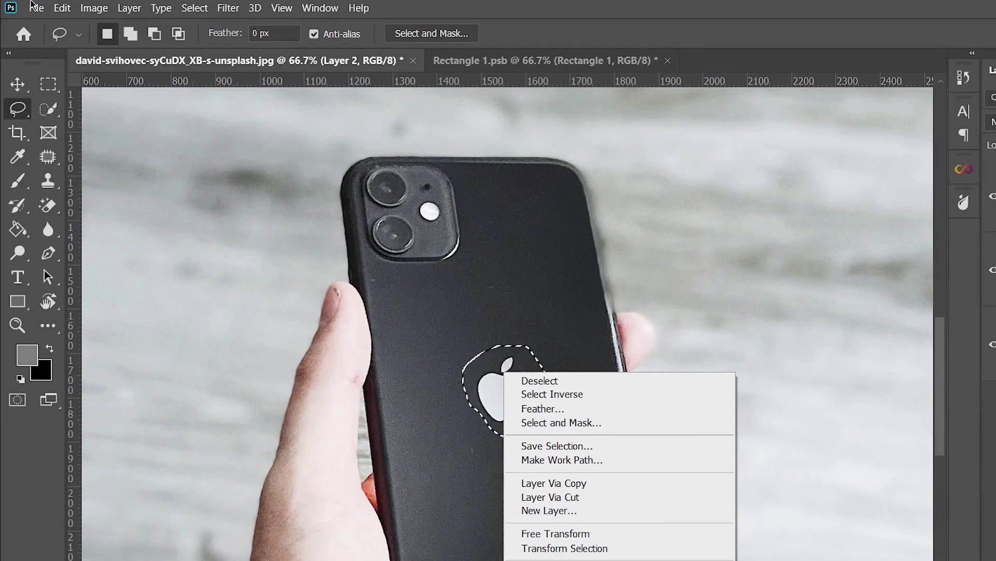
left_click(62, 8)
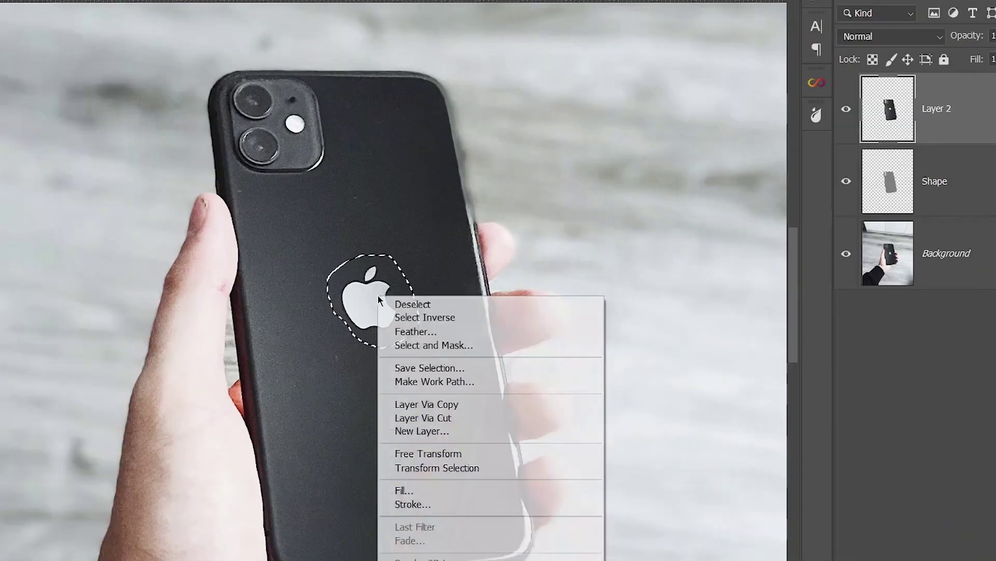
right_click(403, 304)
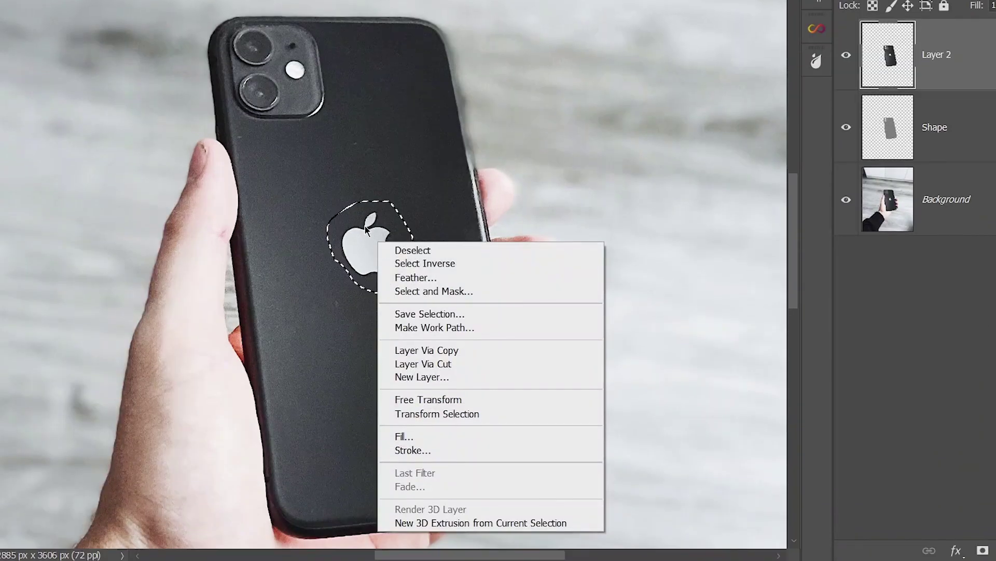
left_click(405, 437)
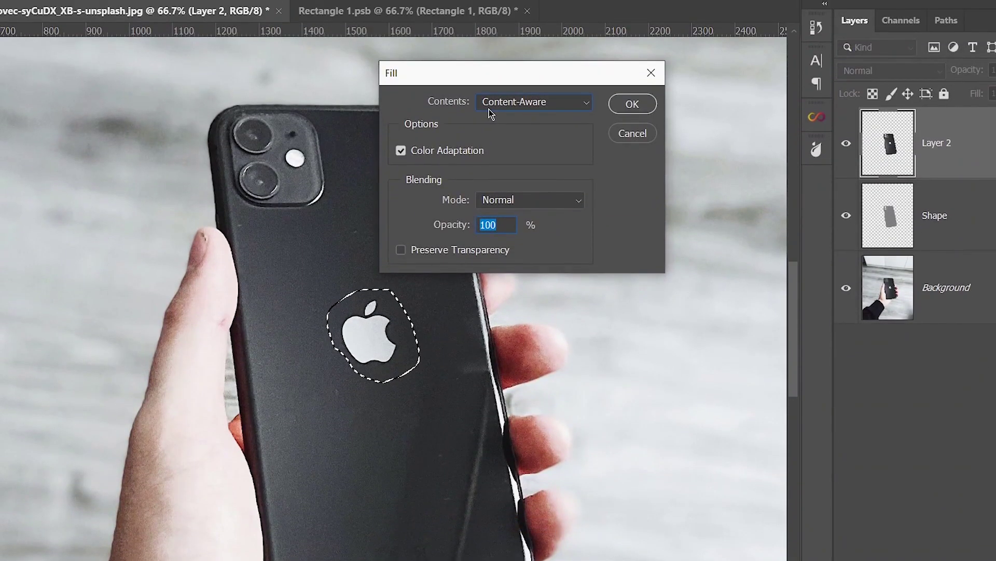
left_click(490, 103)
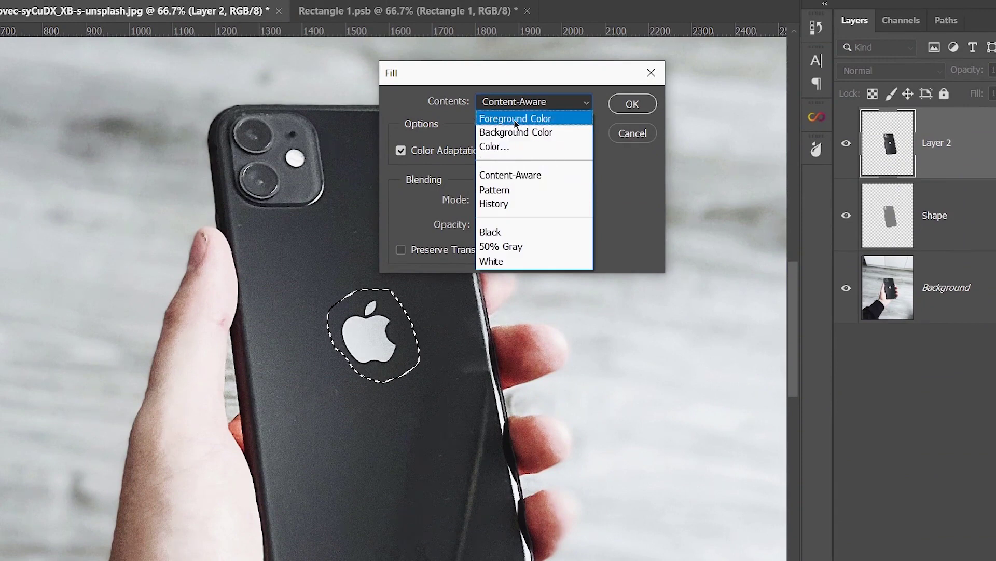
left_click(552, 179)
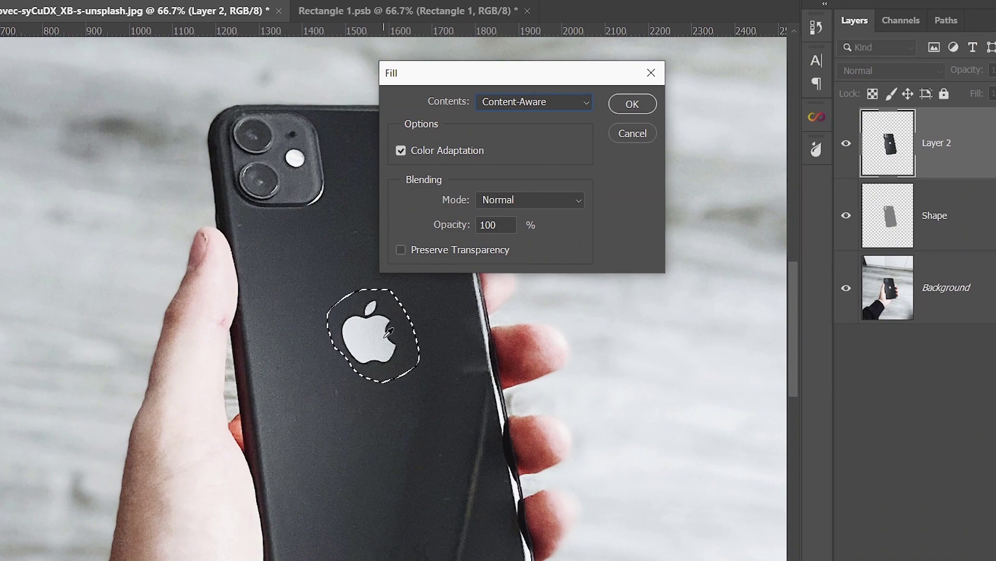
left_click(628, 103)
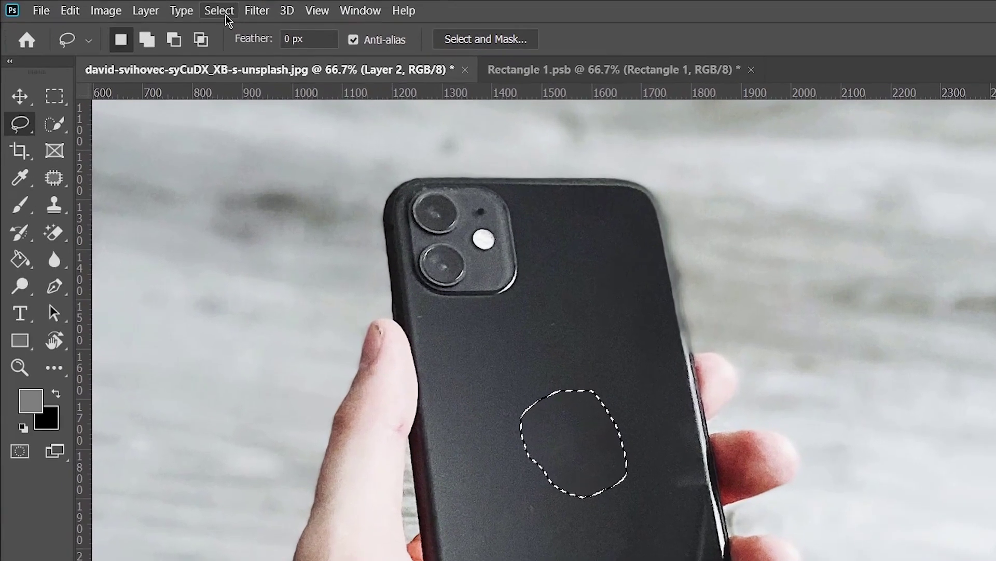
left_click(153, 8)
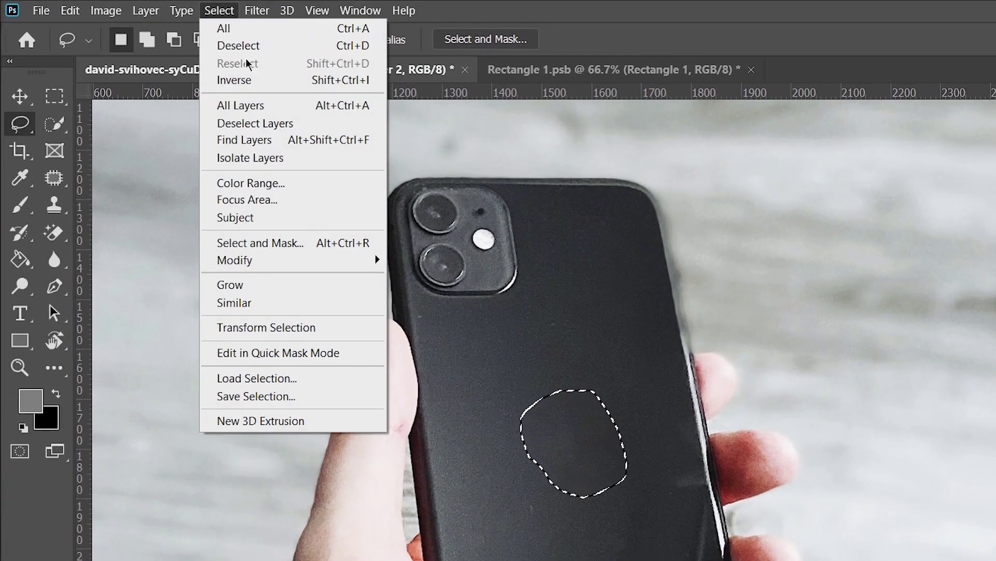
left_click(294, 48)
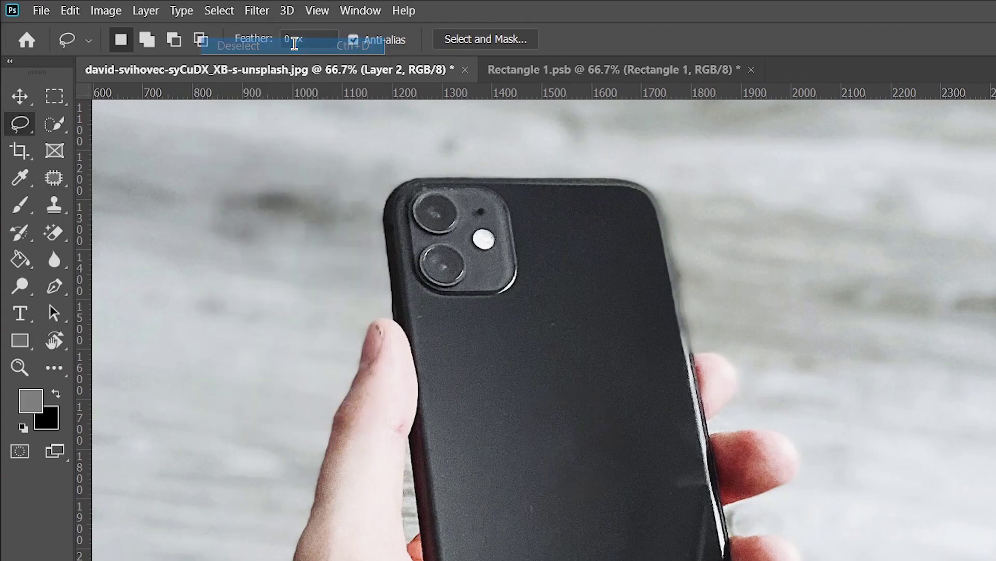
Lasso the faint marks near the bottom, Content-Aware fill them, then deselect
left_click_drag(415, 499, 437, 494)
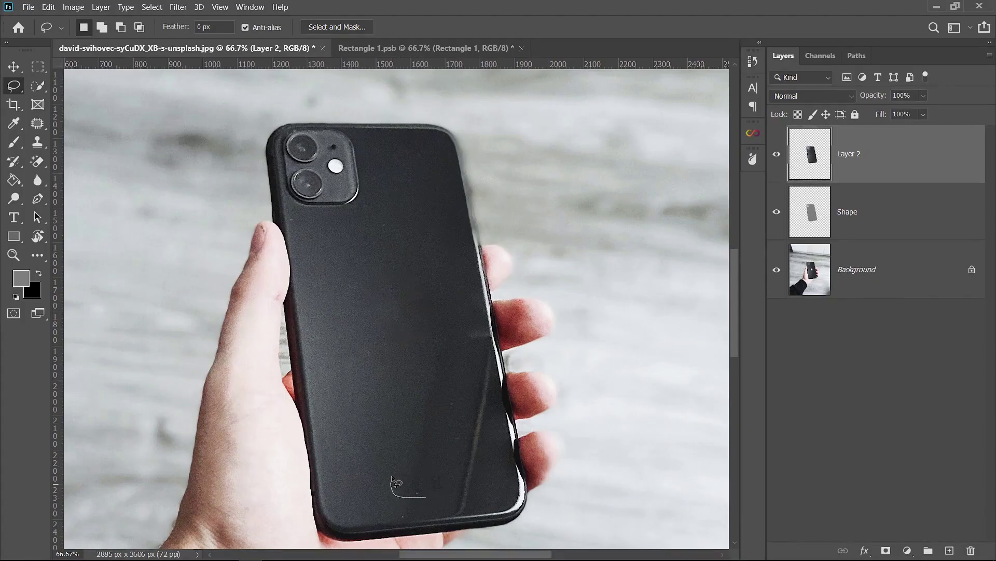
left_click_drag(437, 496, 428, 494)
right_click(420, 481)
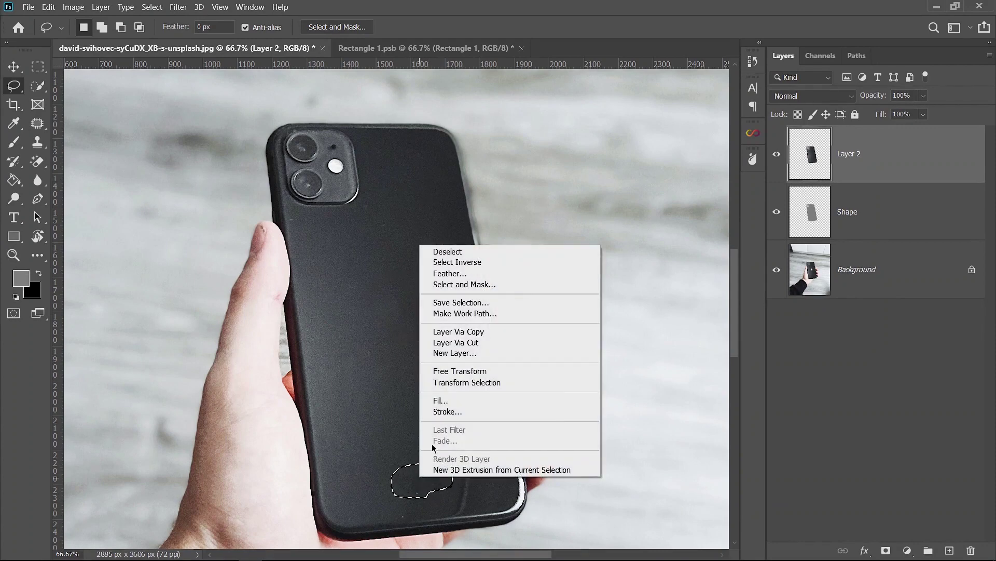
left_click(442, 402)
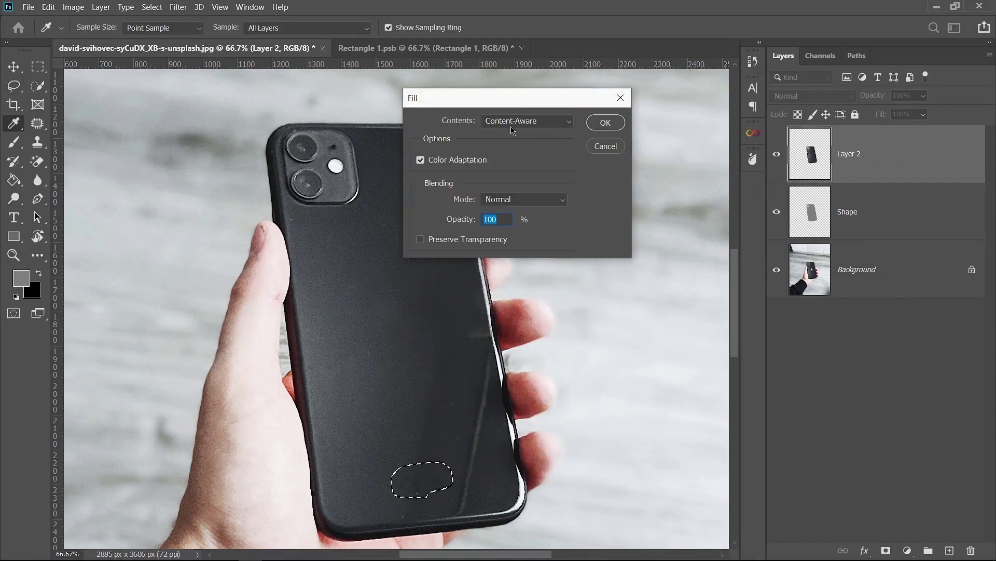
left_click(602, 123)
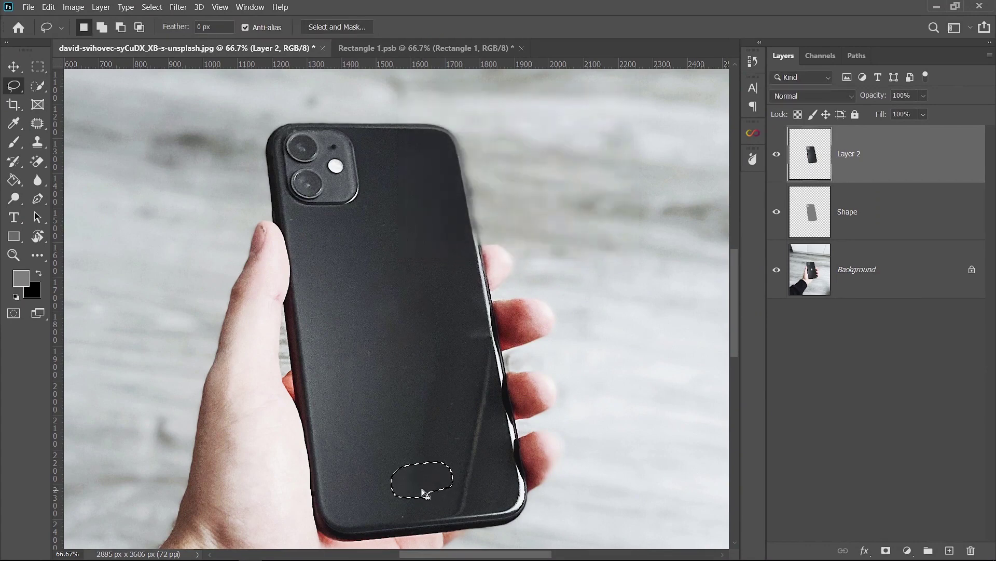
key("ctrl+d")
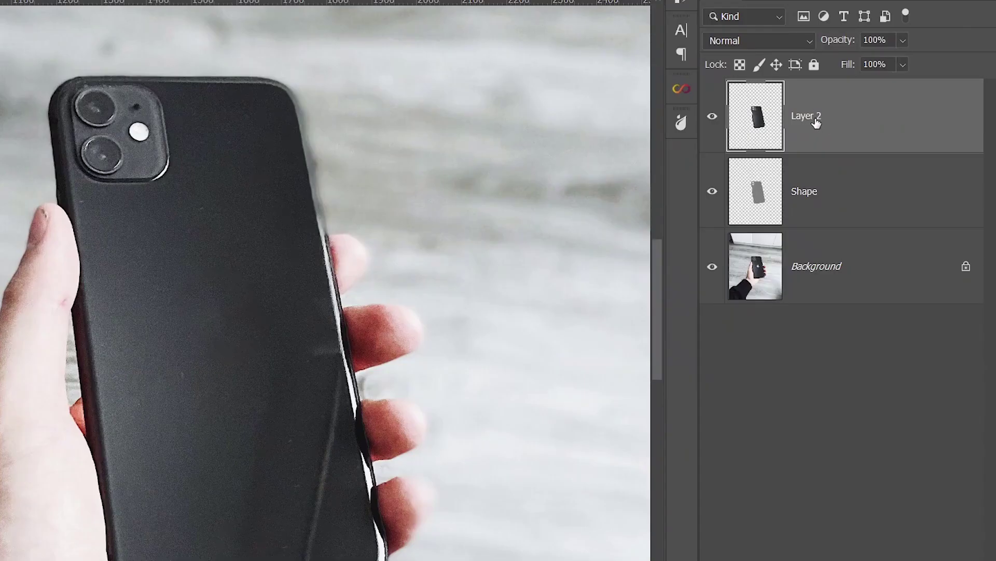
Duplicate Layer 2, hide Layer 2 copy, and rename the original Layer 2 'Shadow'
key("ctrl+j")
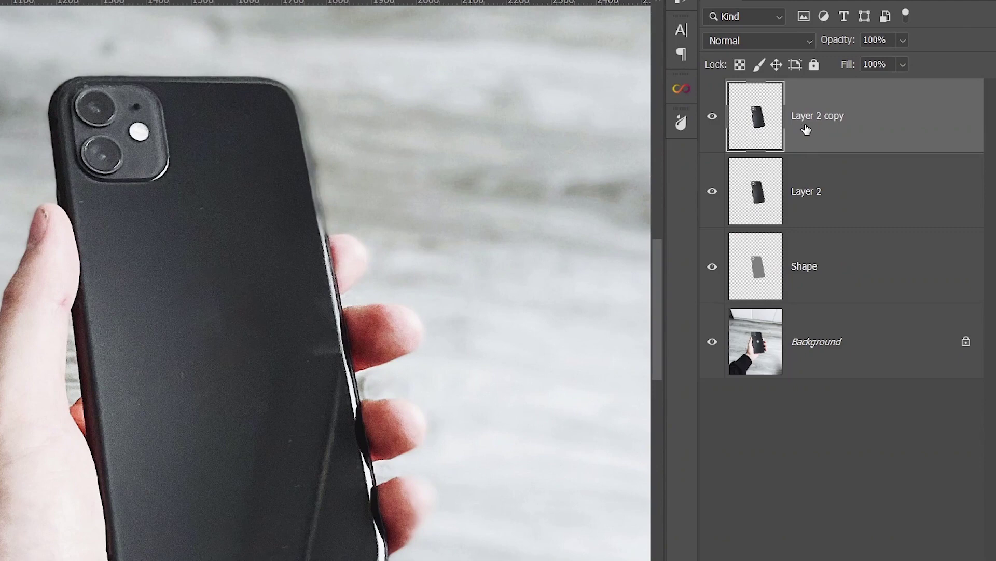
left_click(712, 116)
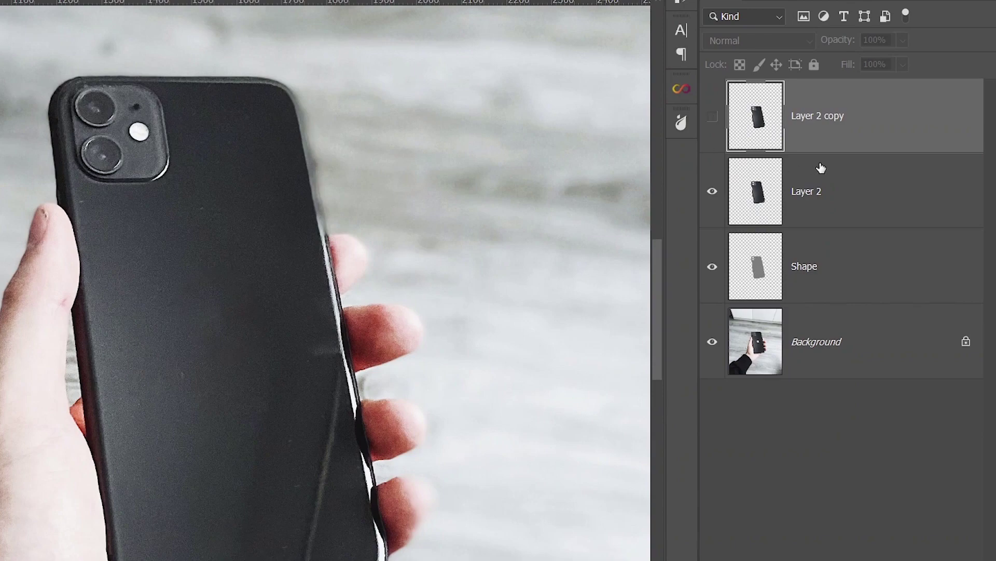
left_click(829, 192)
double_click(806, 193)
type("Shadow")
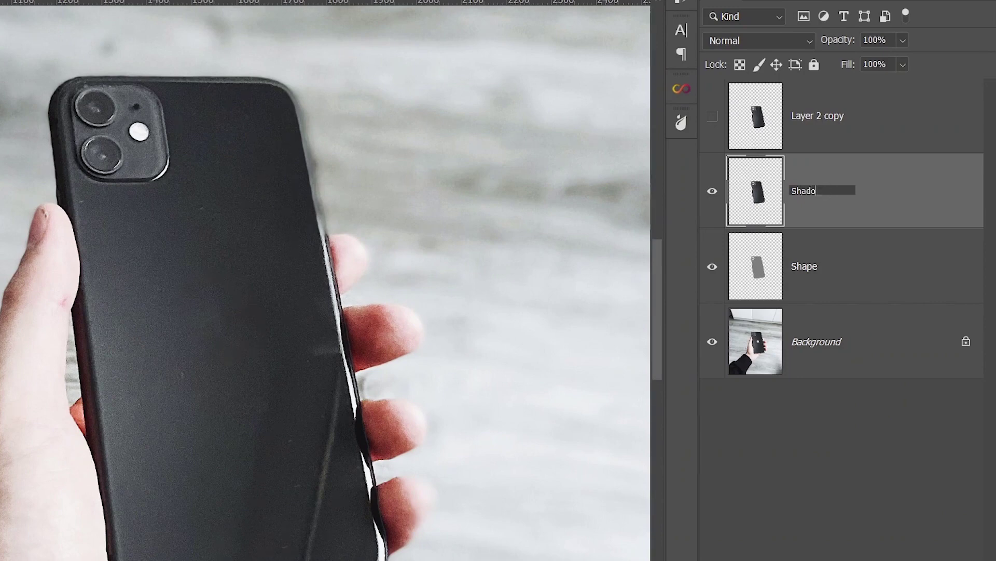
key("Return")
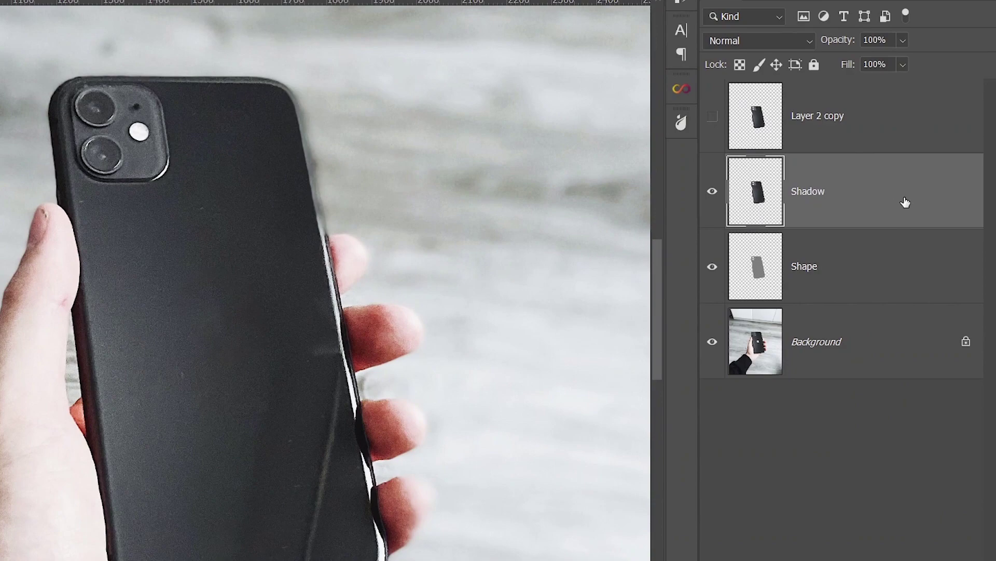
Open the Shadow layer's blending options and pull This Layer's white Blend If slider to 43
double_click(911, 186)
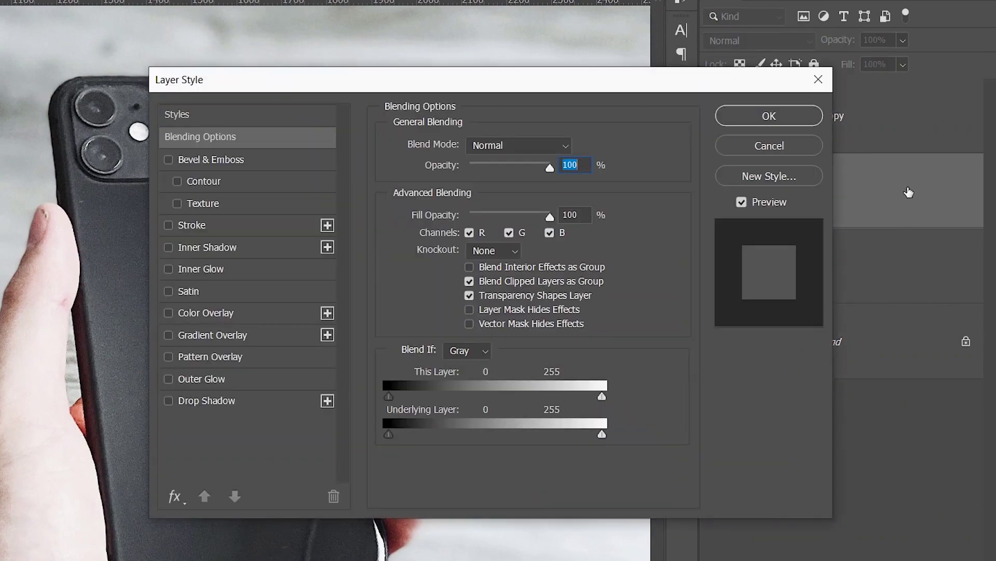
left_click_drag(293, 85, 531, 67)
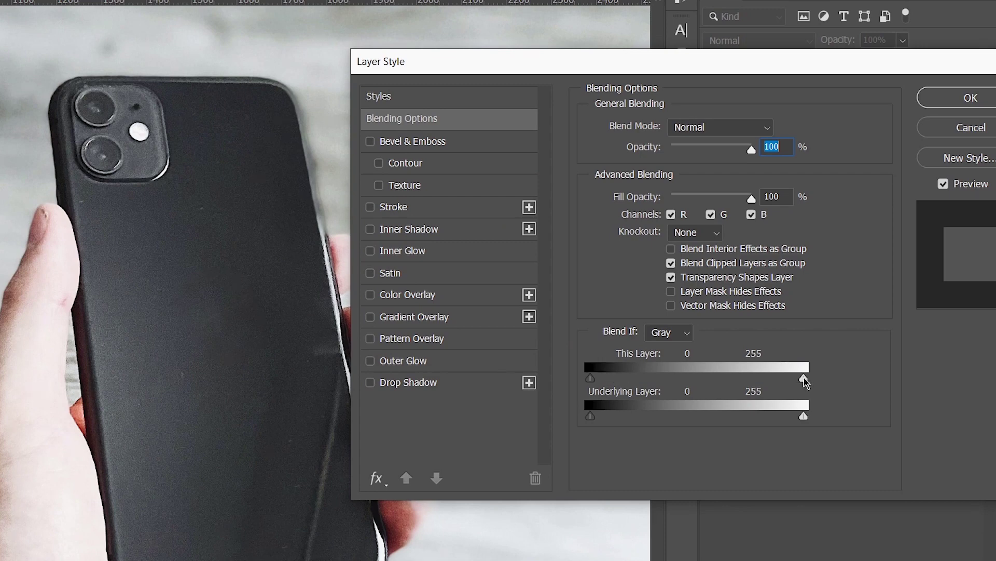
left_click_drag(801, 379, 628, 378)
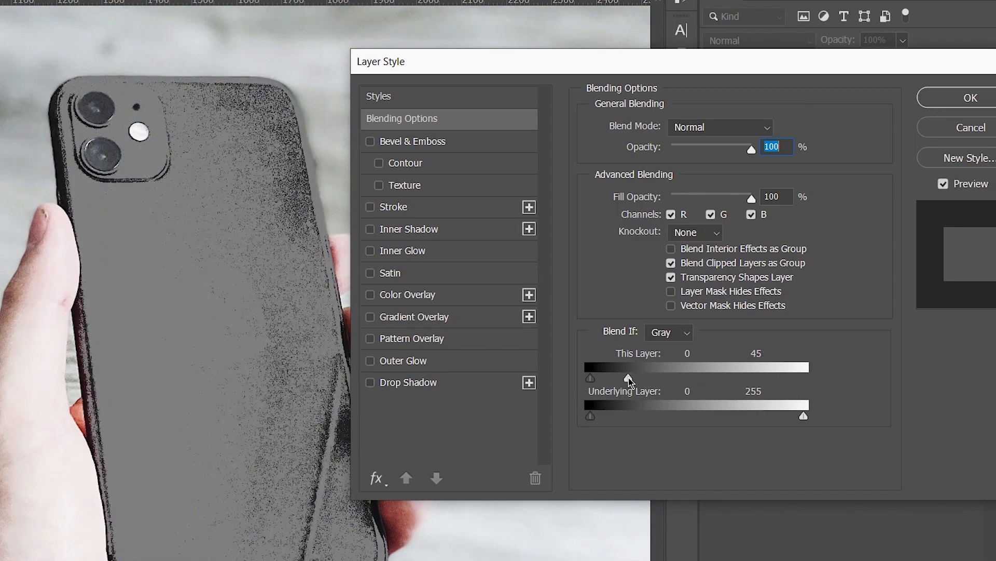
left_click_drag(628, 378, 626, 380)
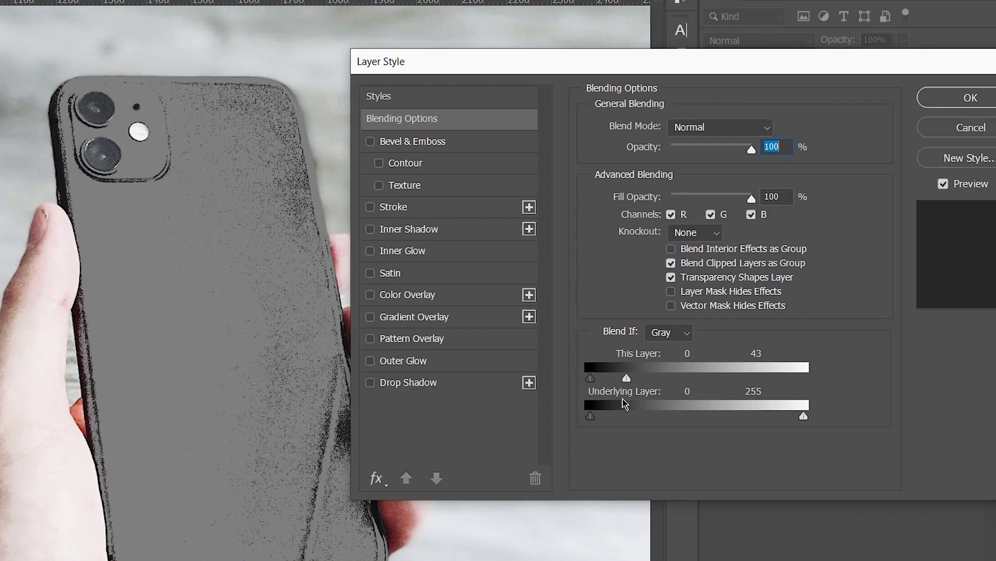
Alt-split the Blend If slider into a soft 28 / 85 transition
key("alt")
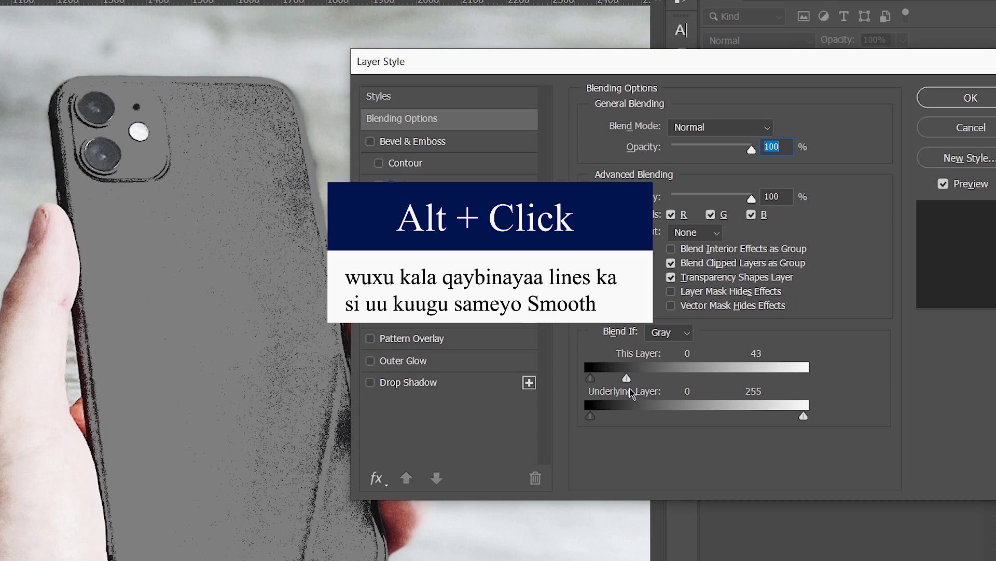
key("alt")
left_click(627, 378, "alt")
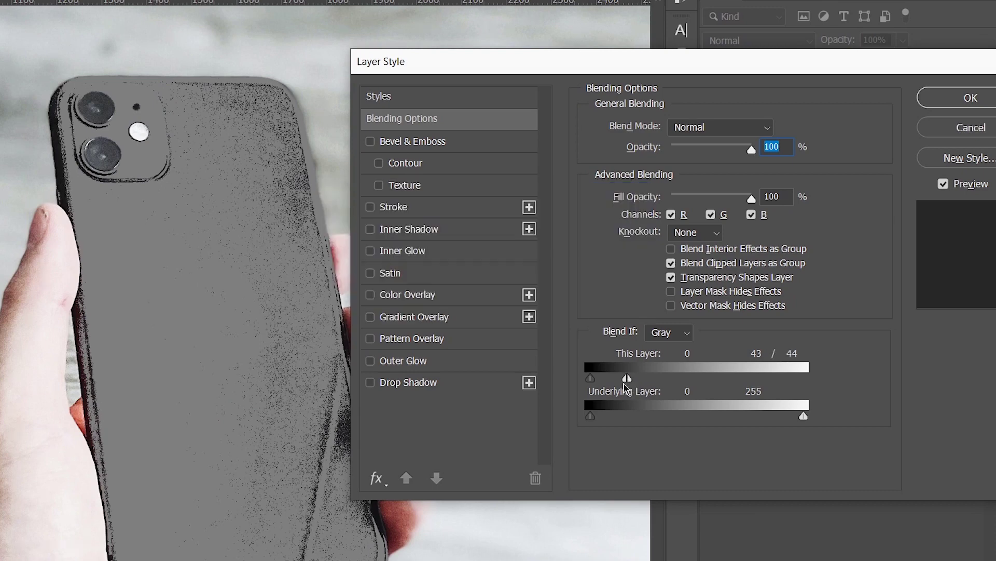
left_click_drag(626, 379, 612, 380)
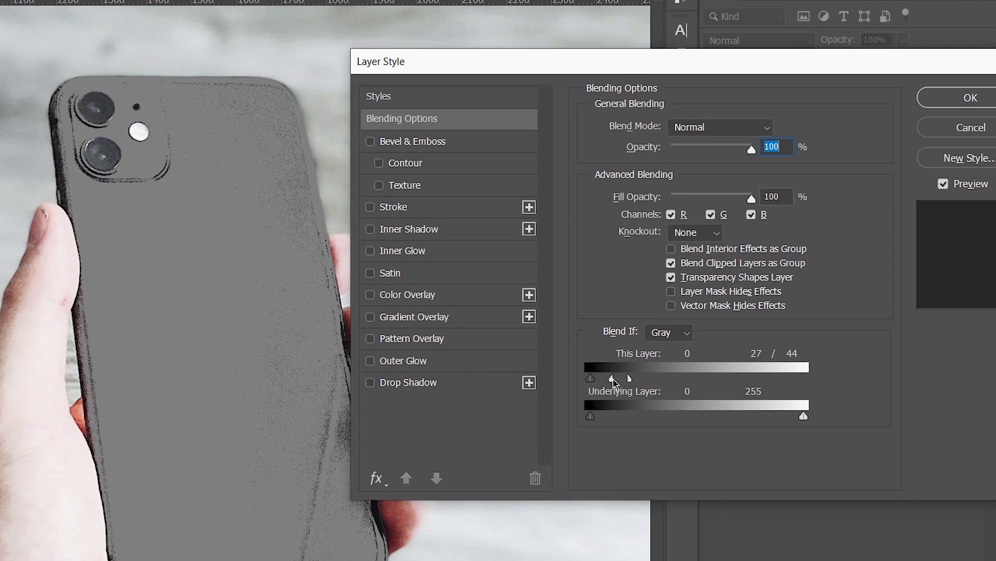
left_click_drag(613, 380, 615, 380)
left_click_drag(631, 381, 653, 381)
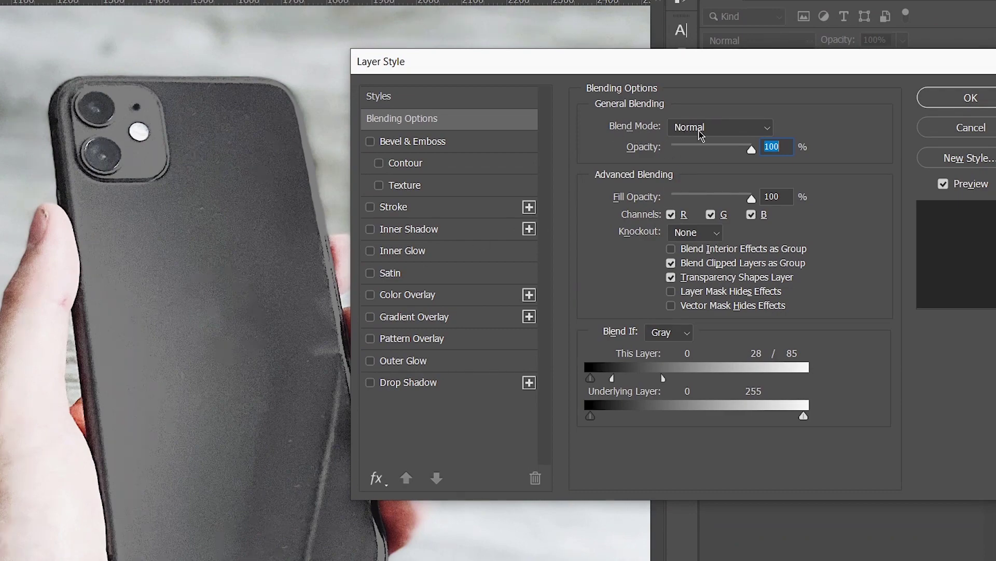
Choose Multiply as the Shadow layer's blend mode and confirm the Layer Style
left_click(700, 131)
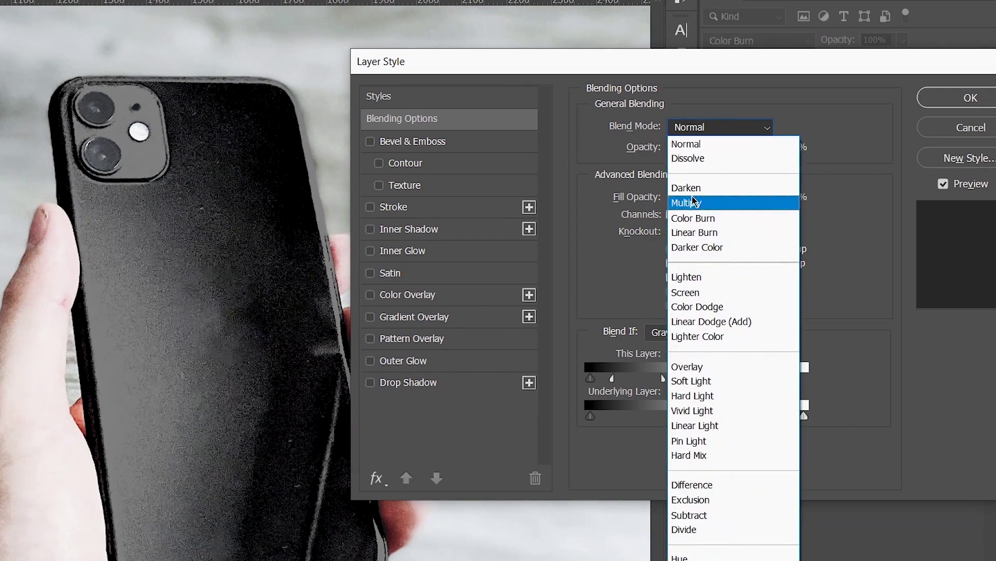
left_click(692, 202)
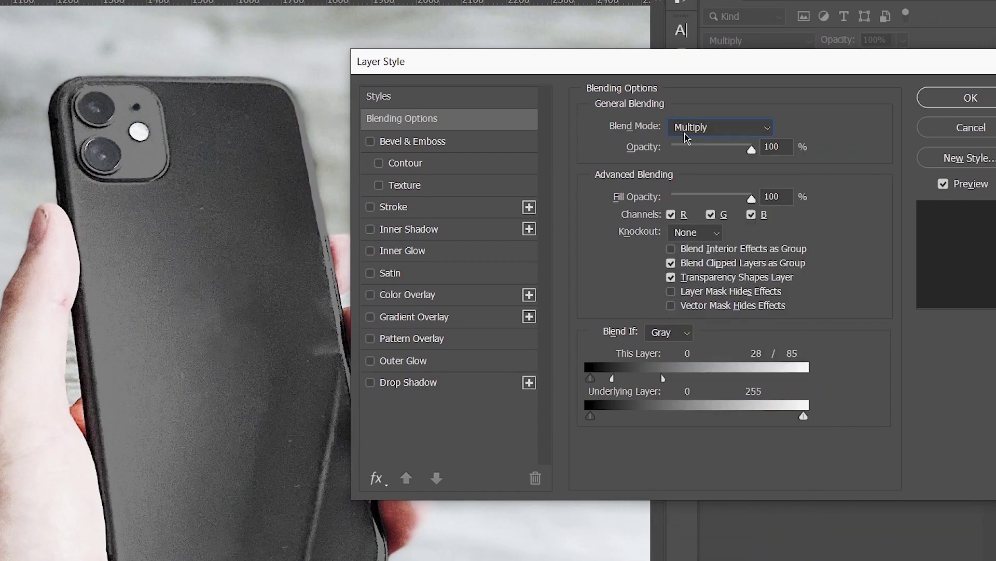
left_click(693, 127)
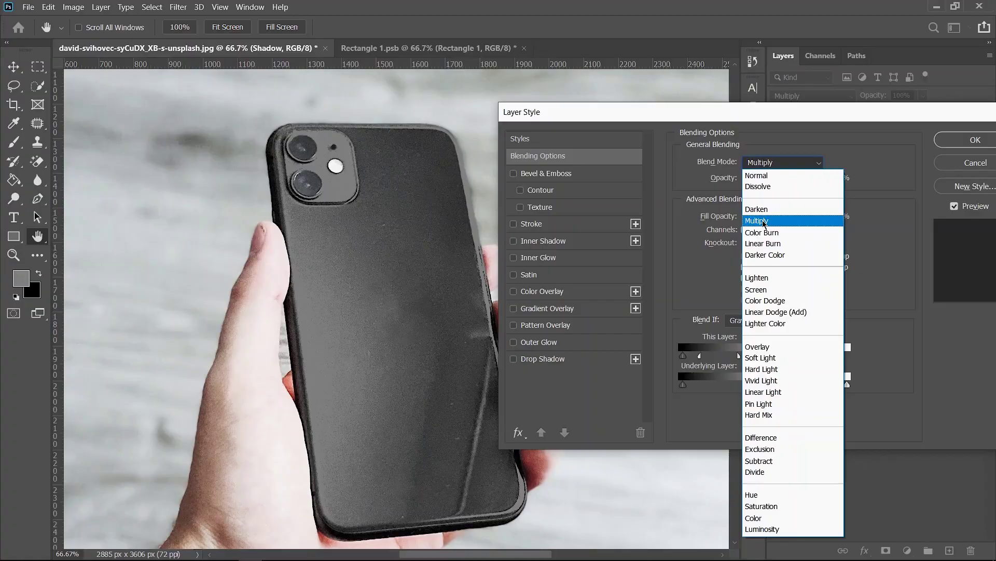
left_click(695, 205)
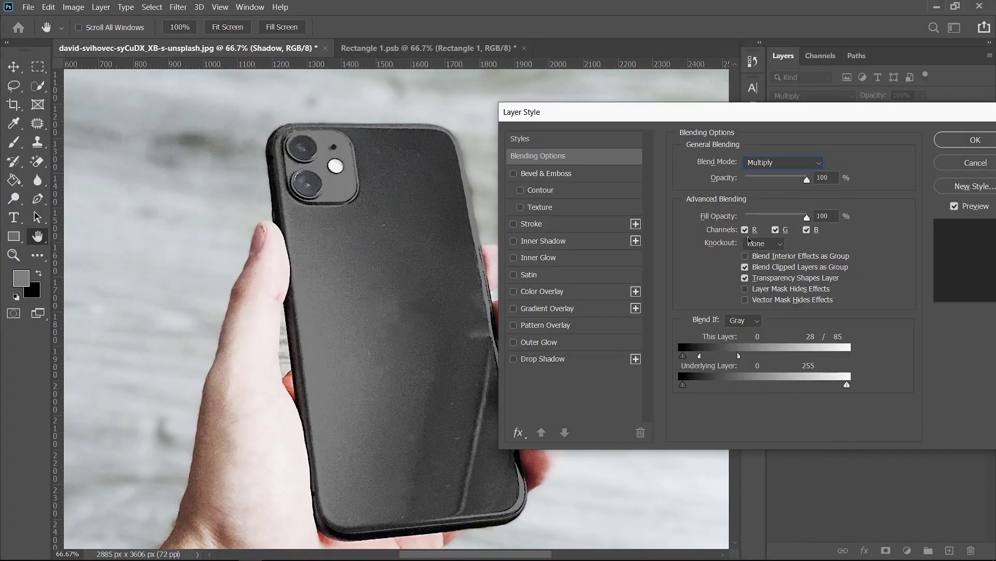
left_click(946, 145)
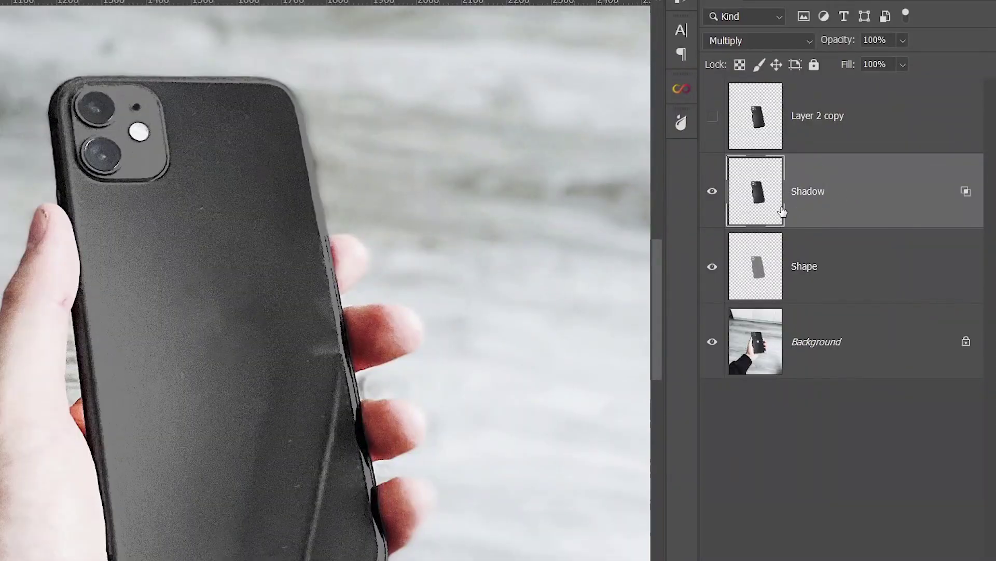
Duplicate Layer 2 copy, make the original visible, and rename it 'Midtone'
left_click(819, 127)
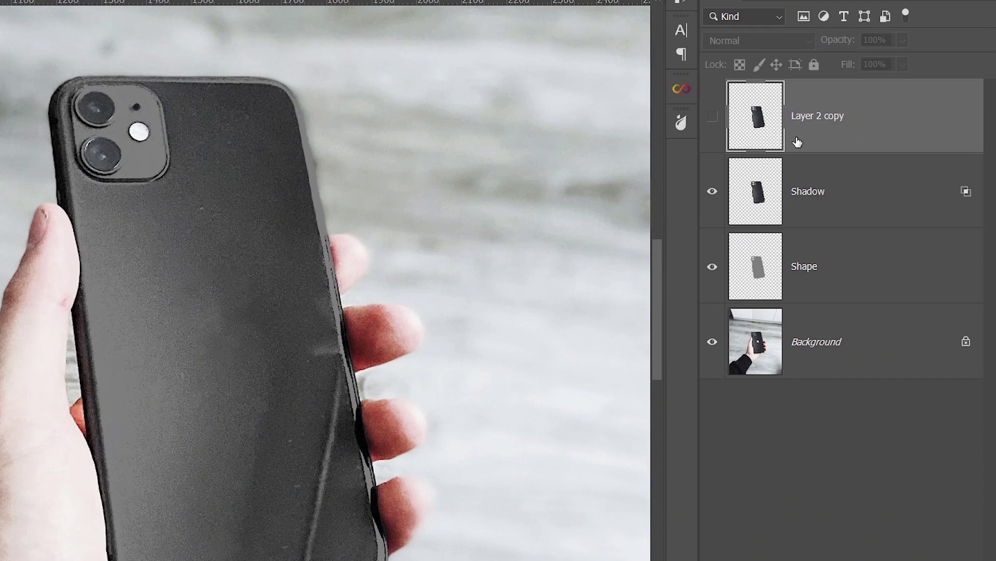
key("ctrl+j")
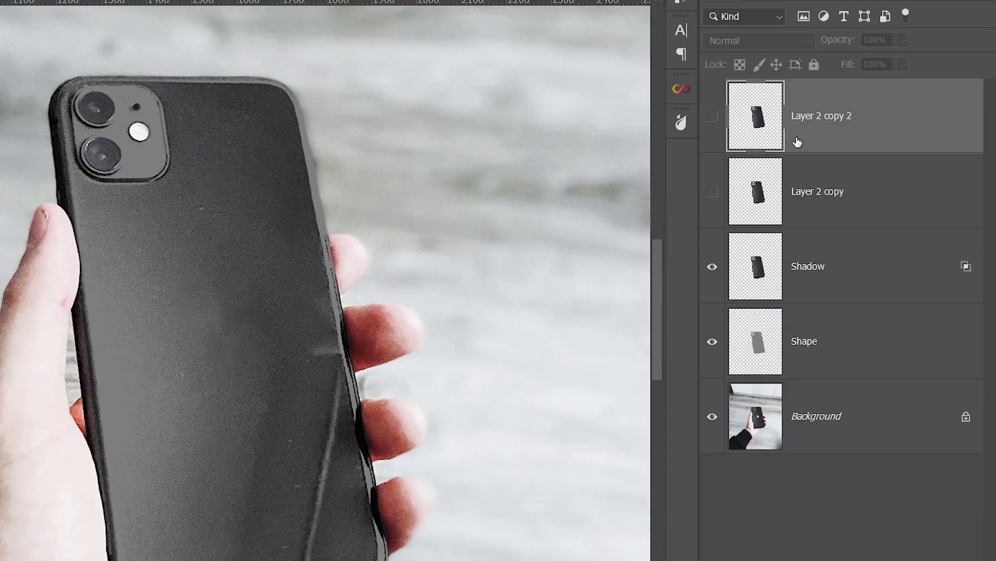
left_click(790, 197)
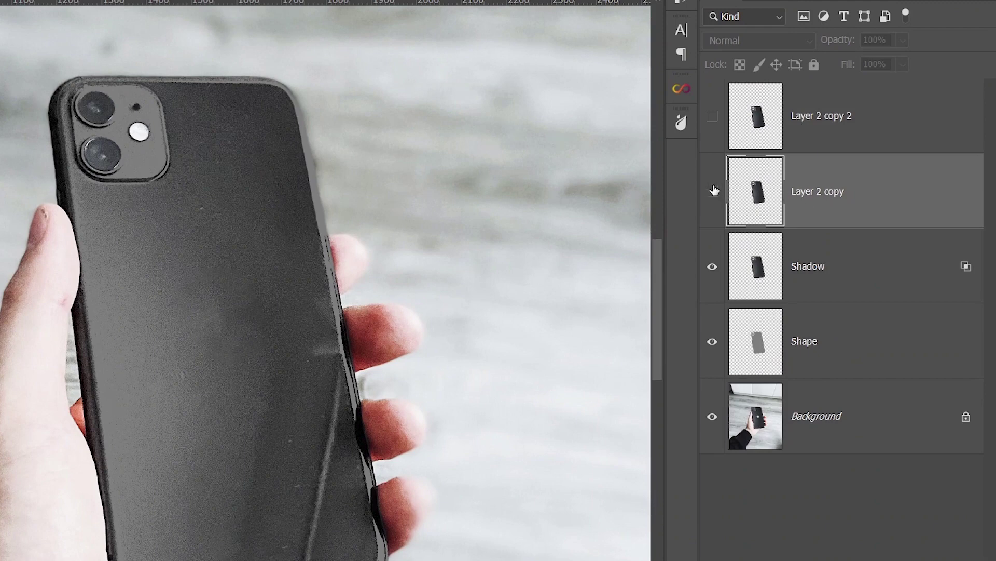
left_click(714, 198)
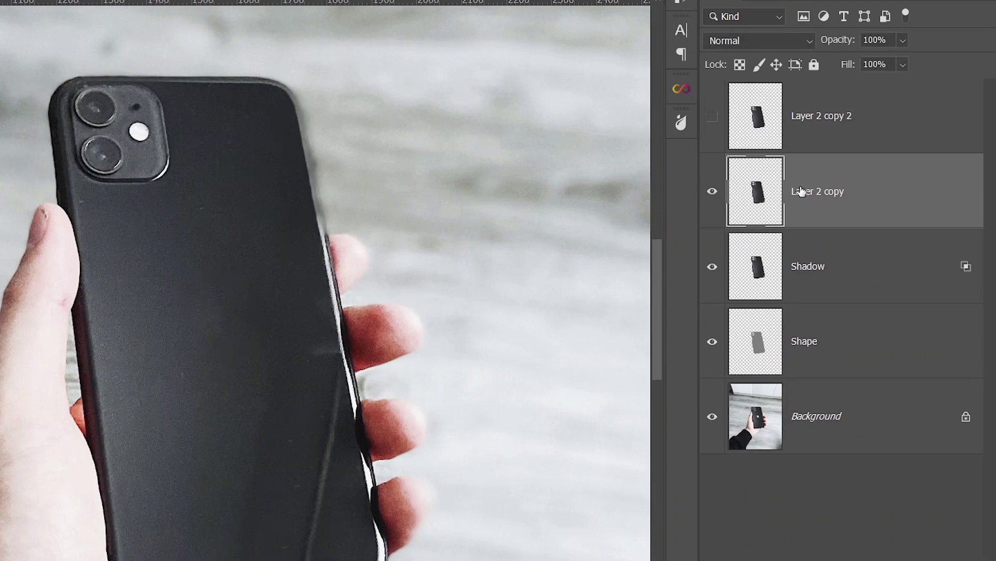
double_click(806, 191)
type("Midtone")
key("Return")
double_click(904, 190)
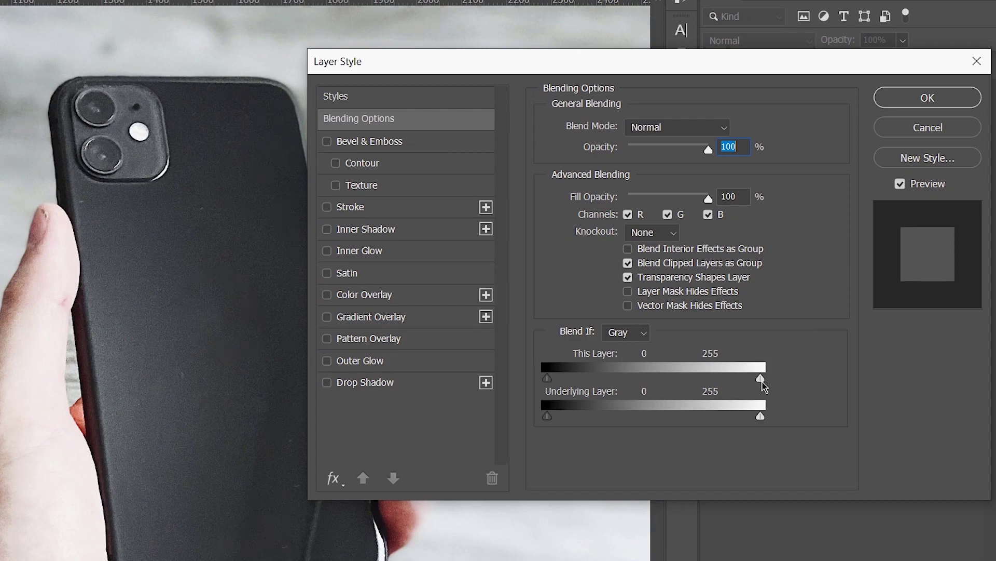
Split Midtone's This Layer highlight slider to 23/85 and switch it to Soft Light
left_click_drag(760, 380, 655, 385)
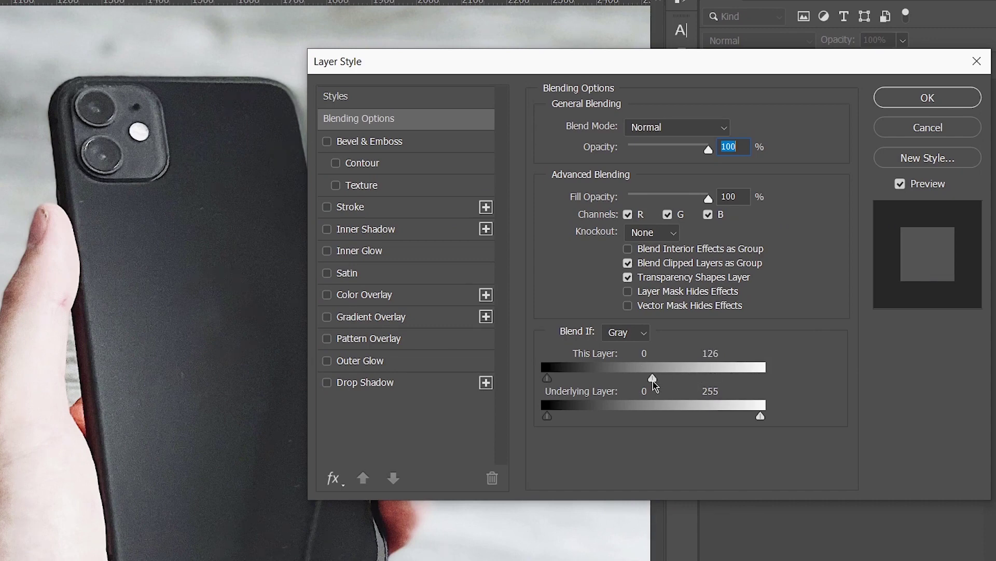
key("alt")
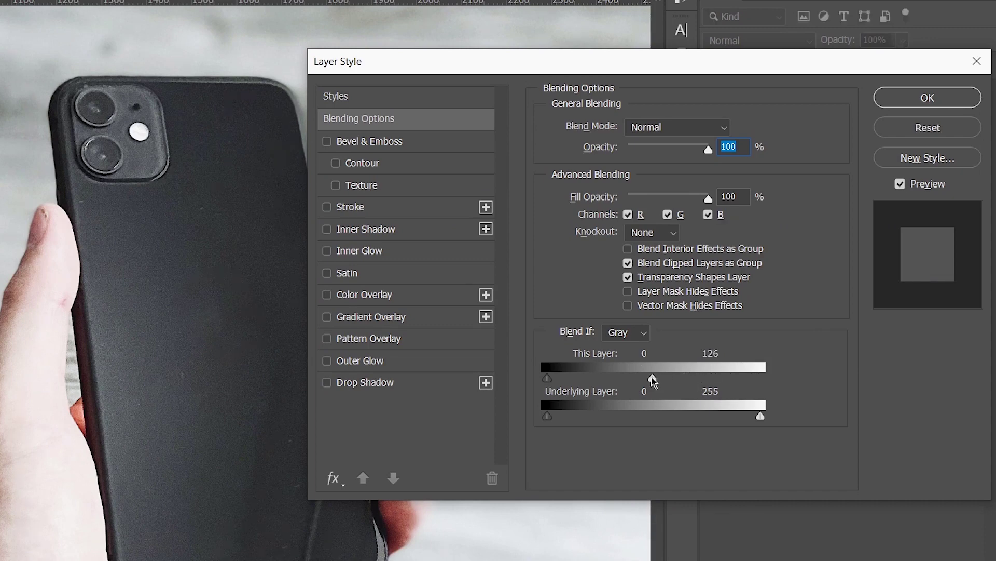
left_click_drag(652, 380, 568, 379)
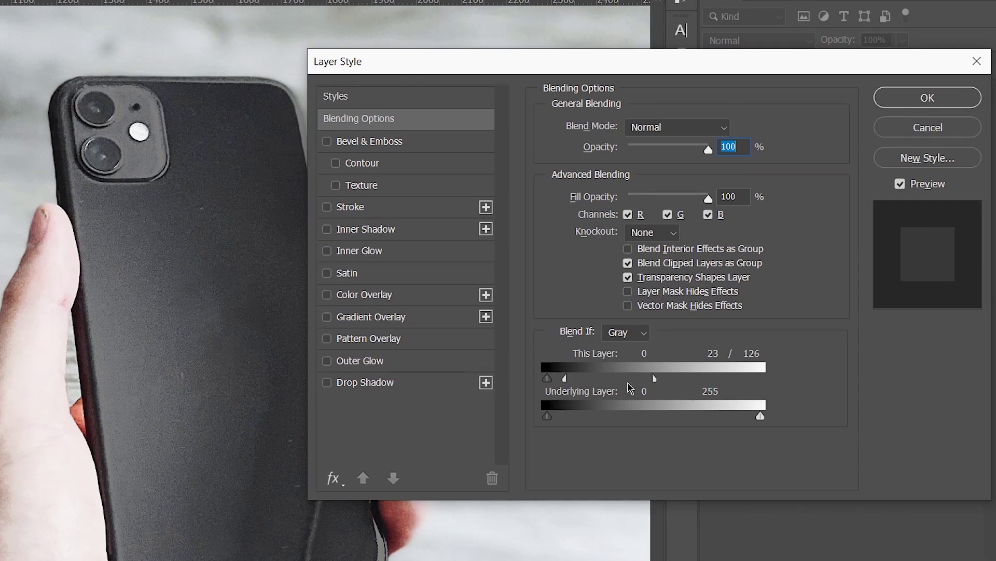
left_click_drag(661, 379, 618, 380)
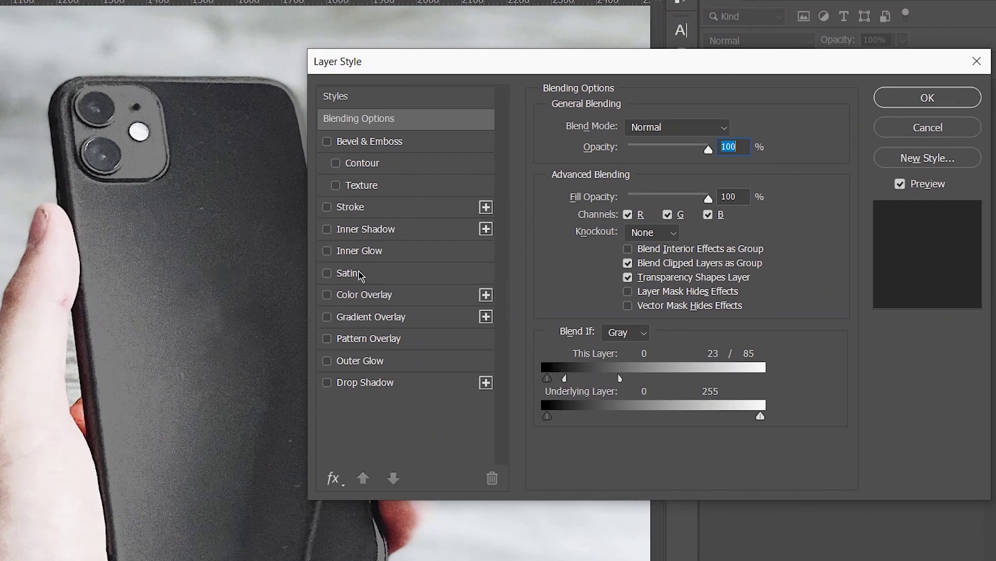
left_click(642, 132)
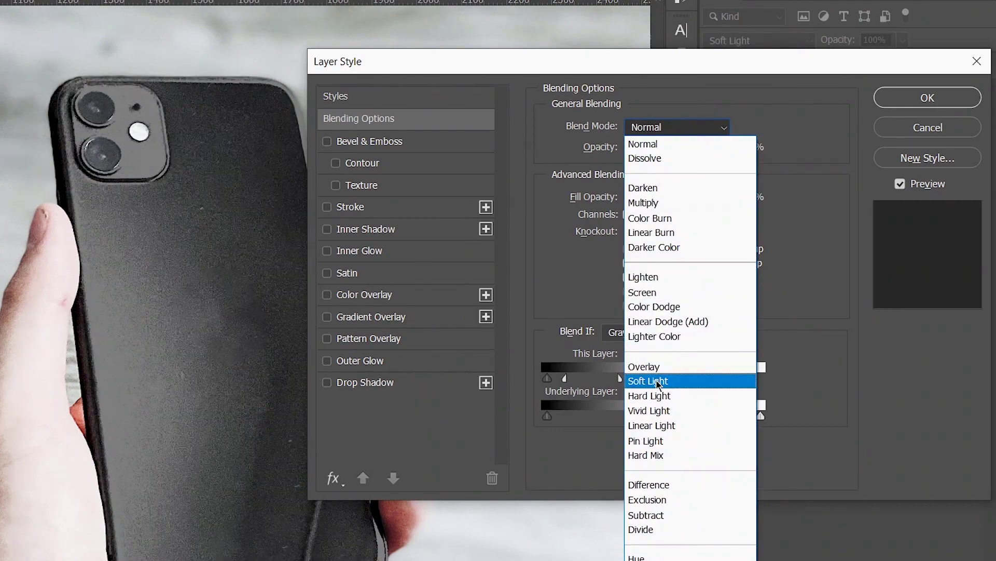
left_click(666, 381)
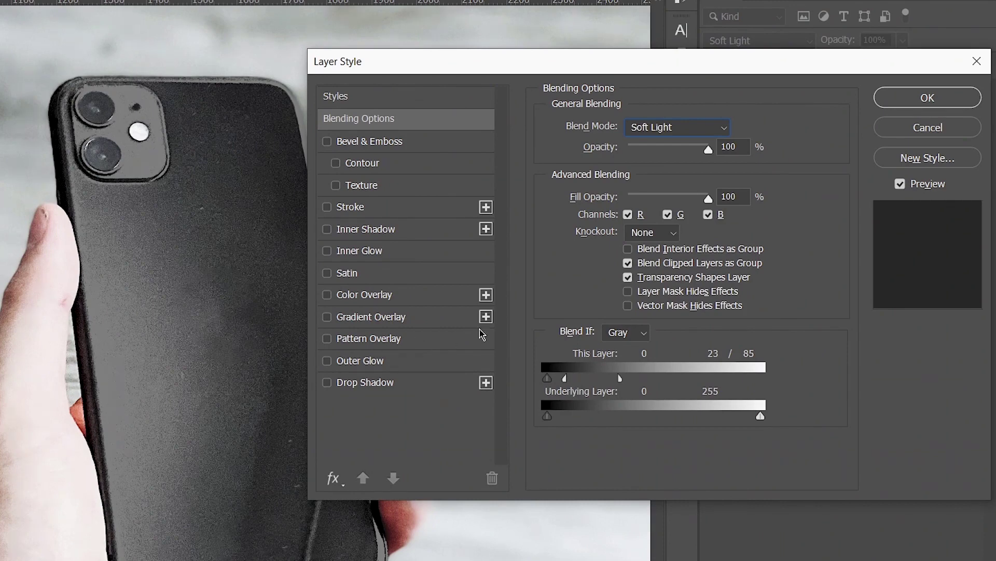
left_click(924, 107)
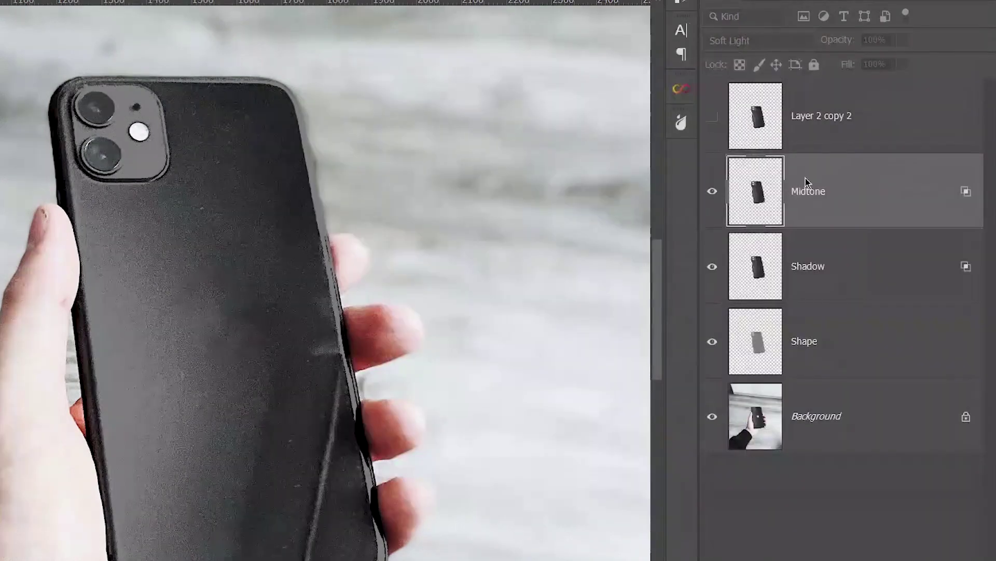
Duplicate the hidden Layer 2 copy 2 and make the earlier copy visible
left_click(845, 133)
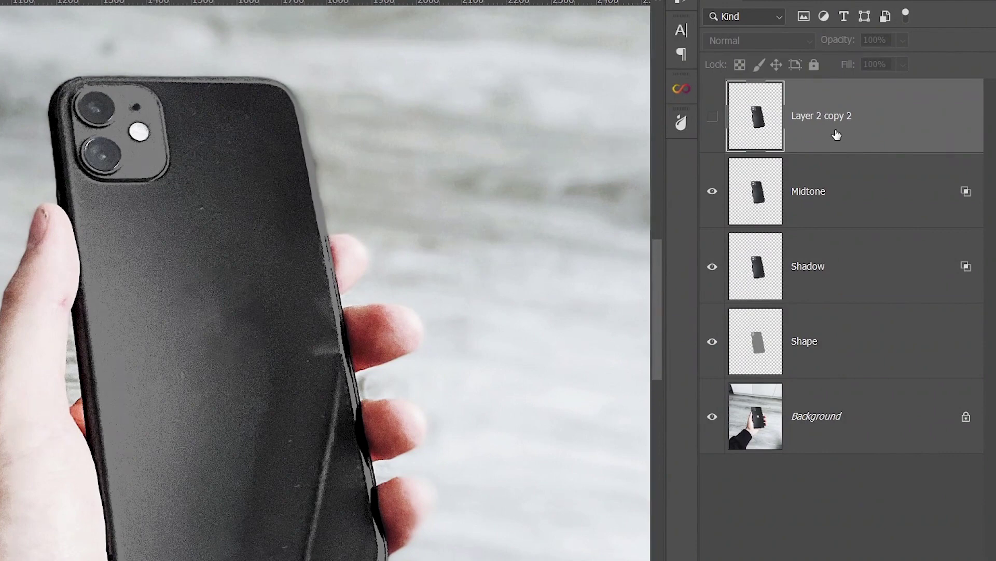
key("ctrl+j")
left_click(823, 197)
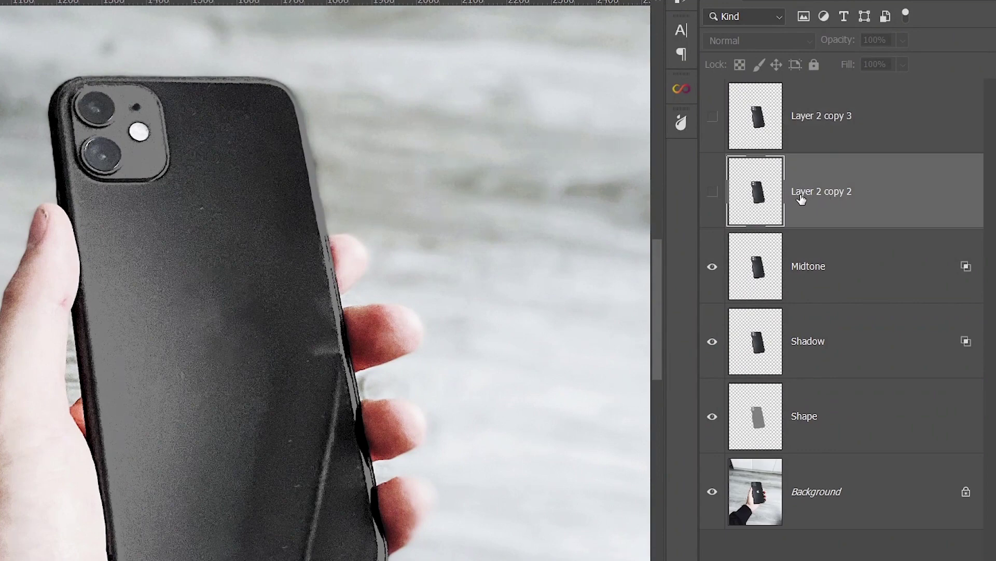
left_click(715, 195)
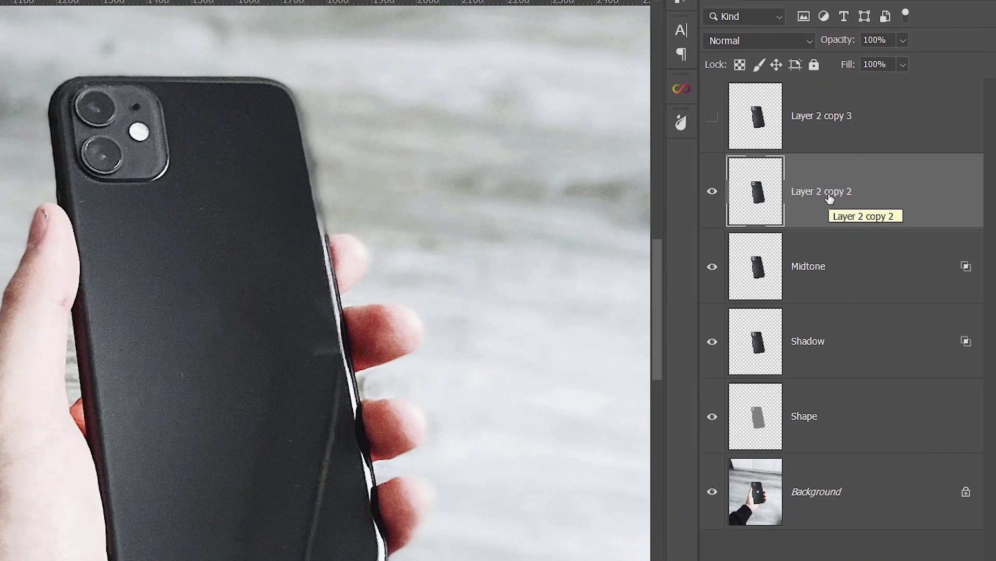
Rename the now-visible phone copy to iftiin 1
double_click(823, 191)
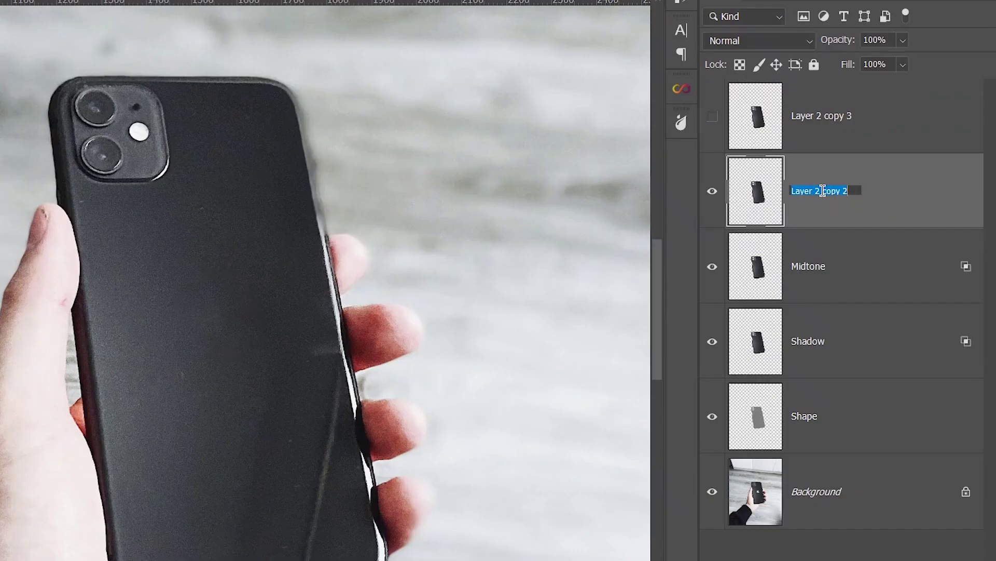
type("H")
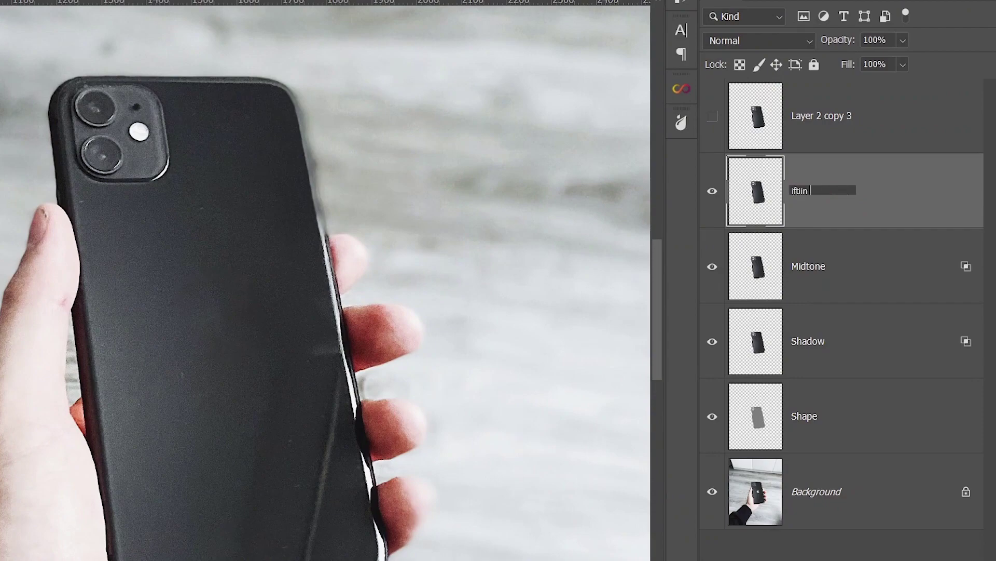
type(" 1")
key("Return")
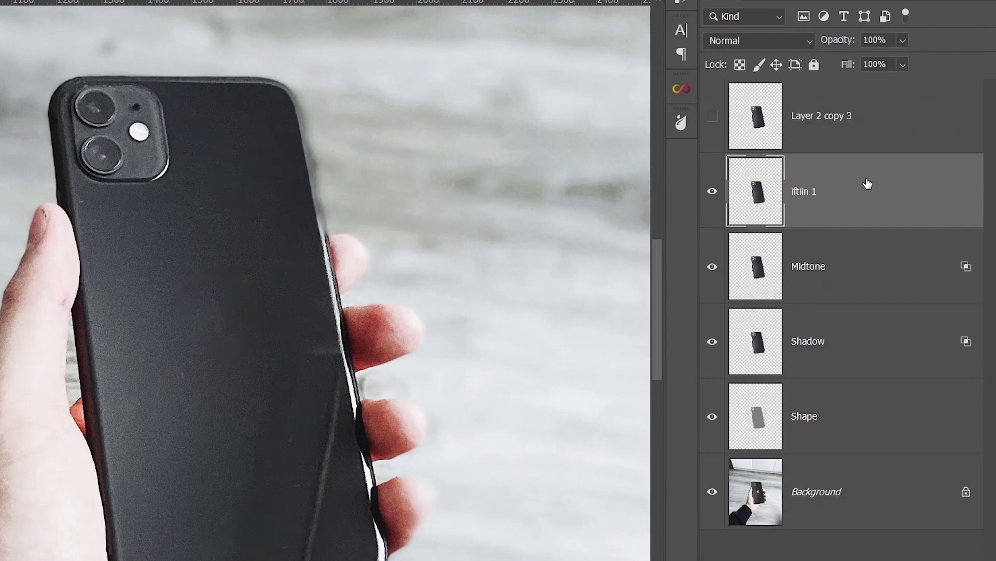
double_click(900, 186)
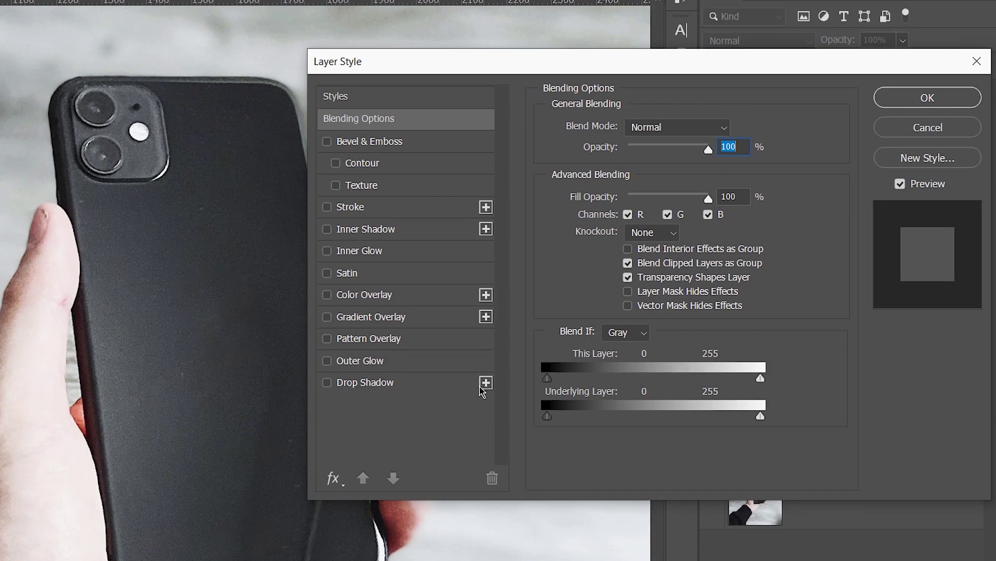
Split iftiin 1's This Layer shadow slider to 0/168 and set its blend mode to Screen
left_click_drag(553, 382, 590, 385)
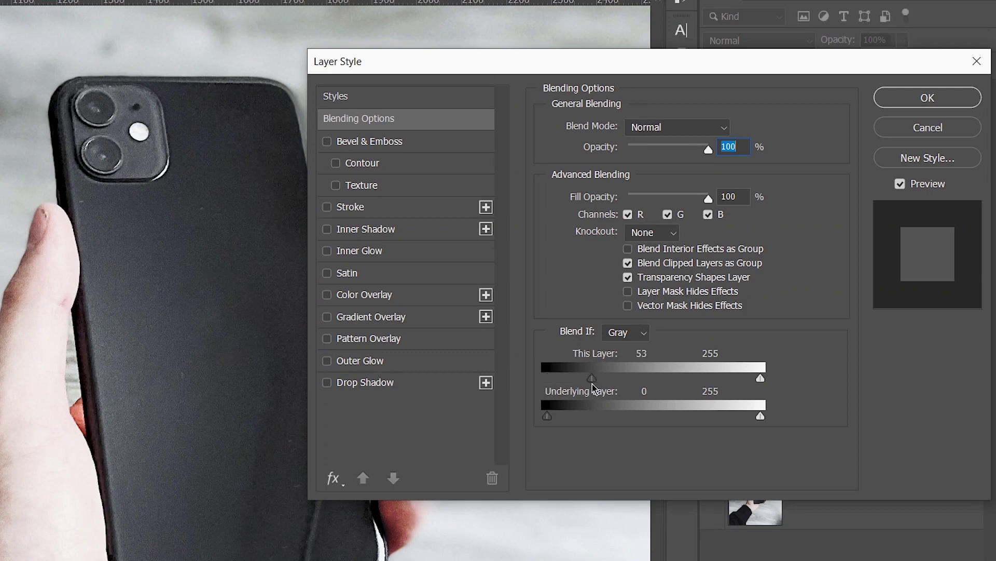
key("alt")
left_click_drag(591, 384, 542, 384)
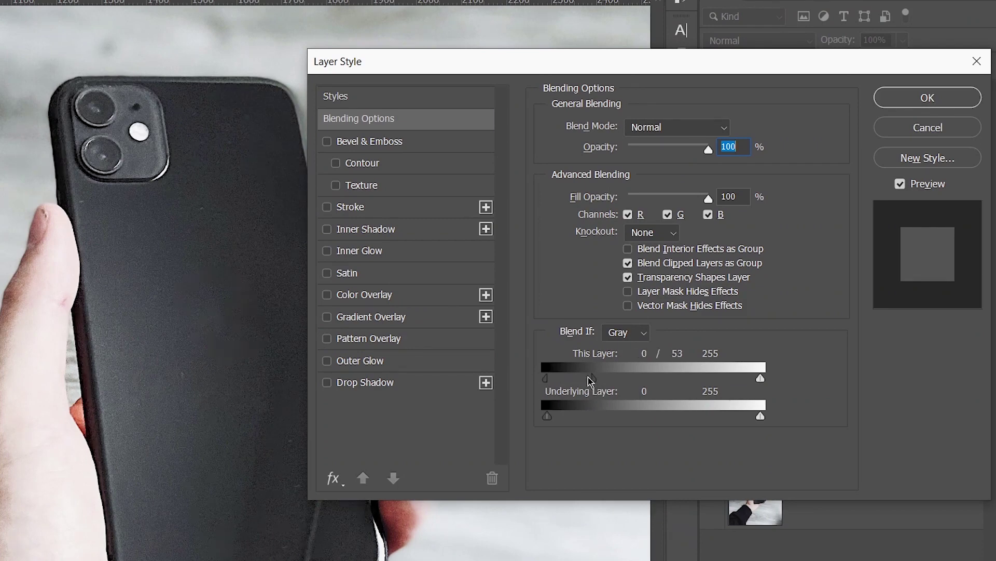
left_click_drag(591, 382, 632, 381)
left_click_drag(640, 375, 685, 372)
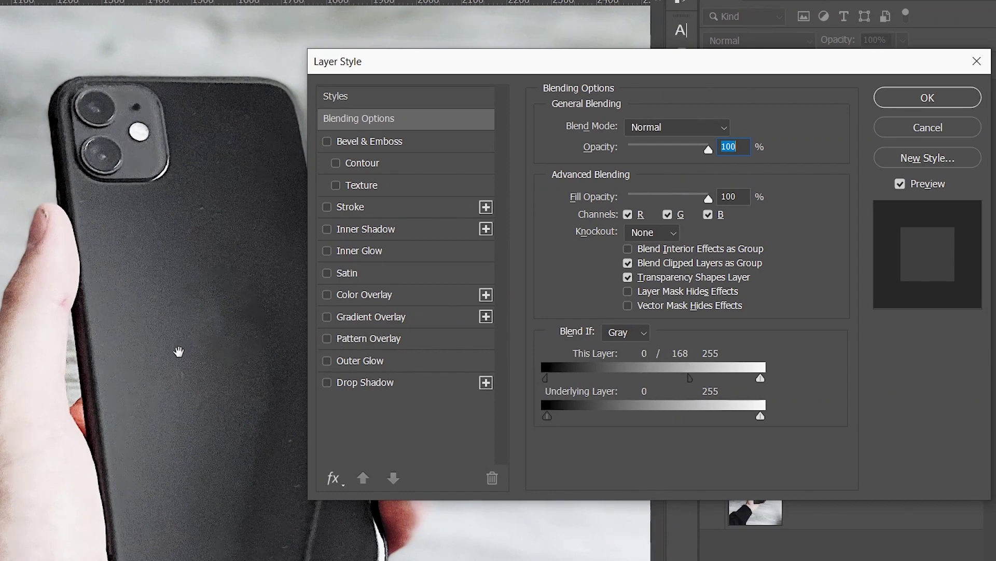
left_click(663, 134)
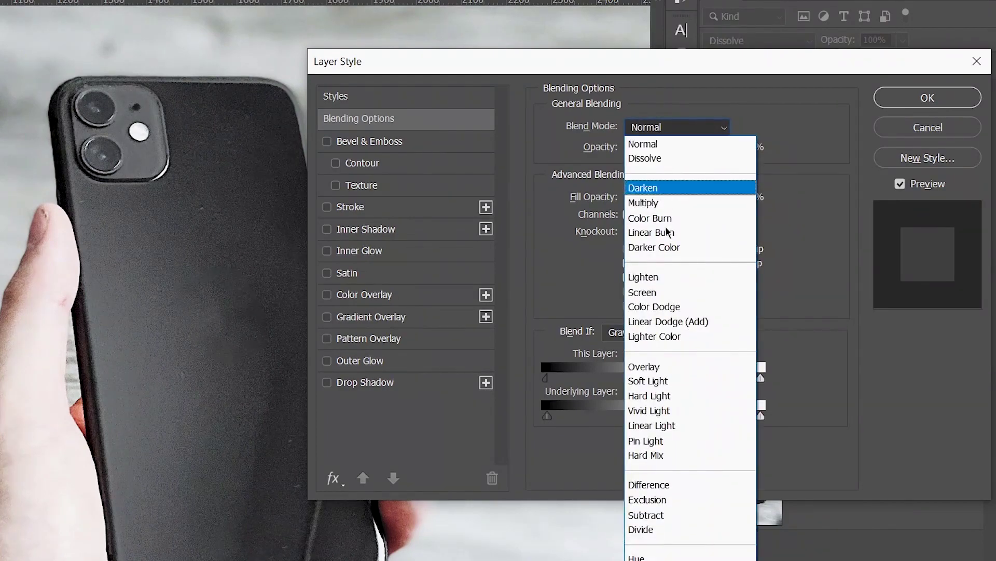
left_click(655, 294)
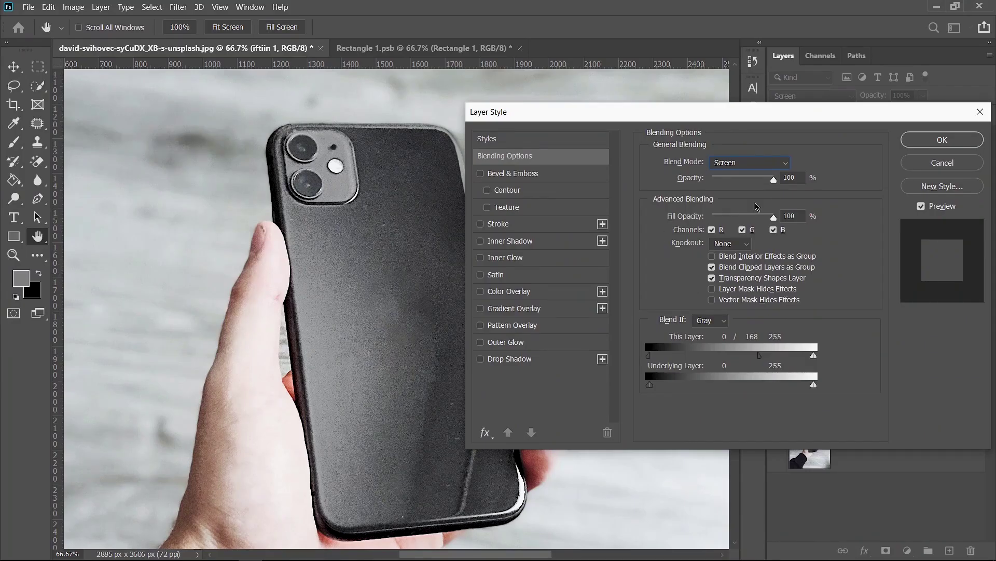
left_click(929, 146)
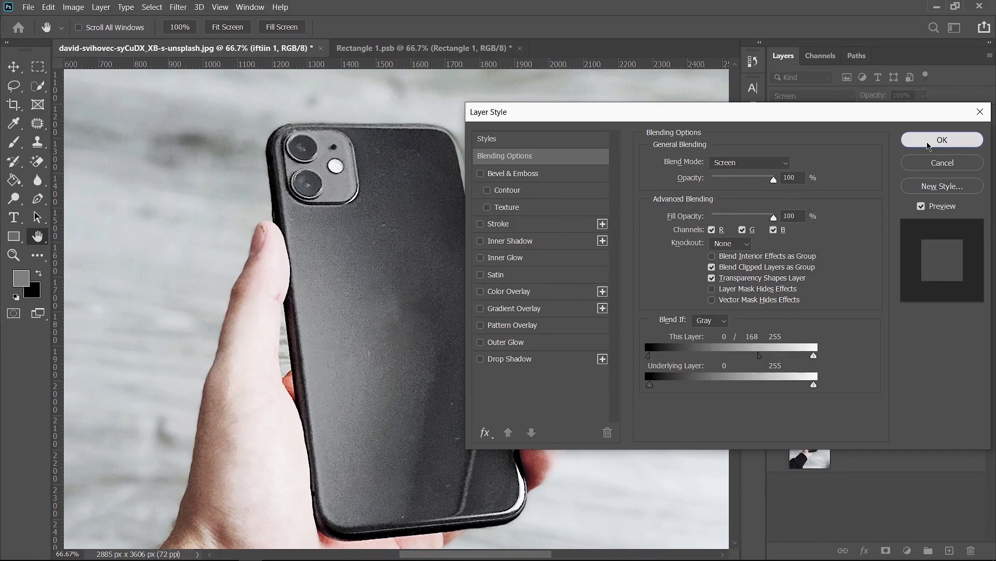
Set the iftiin 1 layer's opacity to 50%
key("l")
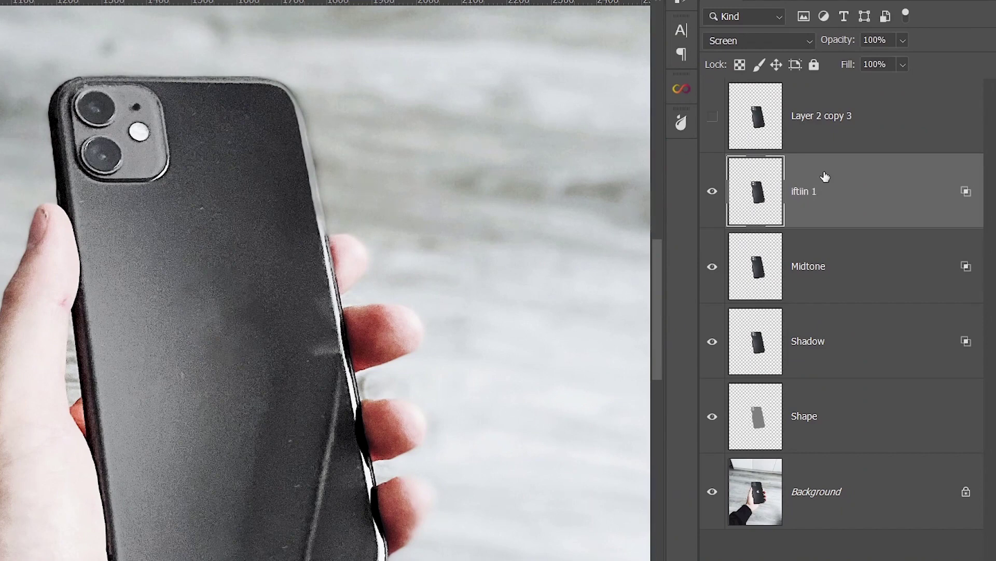
left_click(884, 40)
type("50")
key("Return")
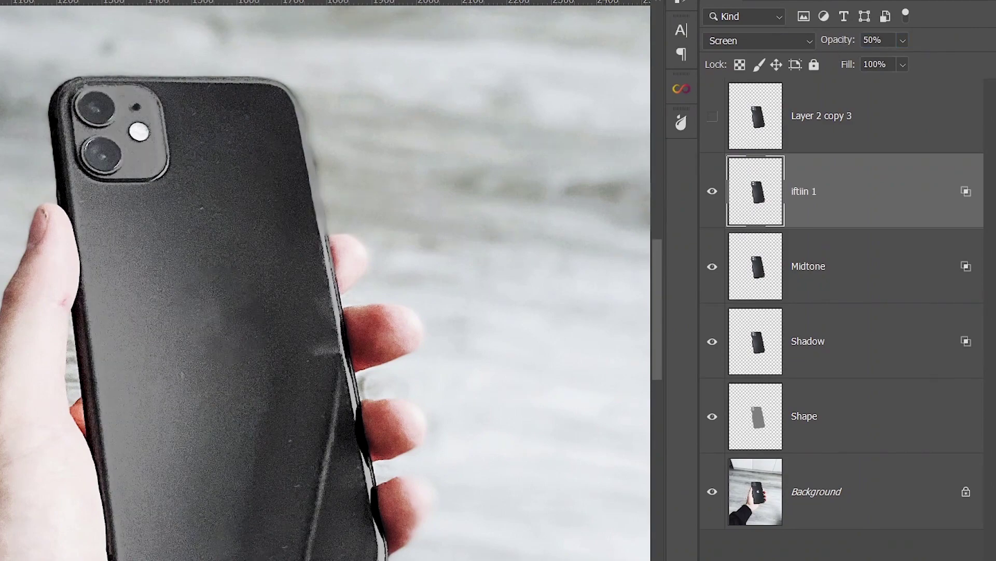
Rename Layer 2 copy 3 to iftiin 2 and make it visible
left_click(828, 116)
double_click(824, 117)
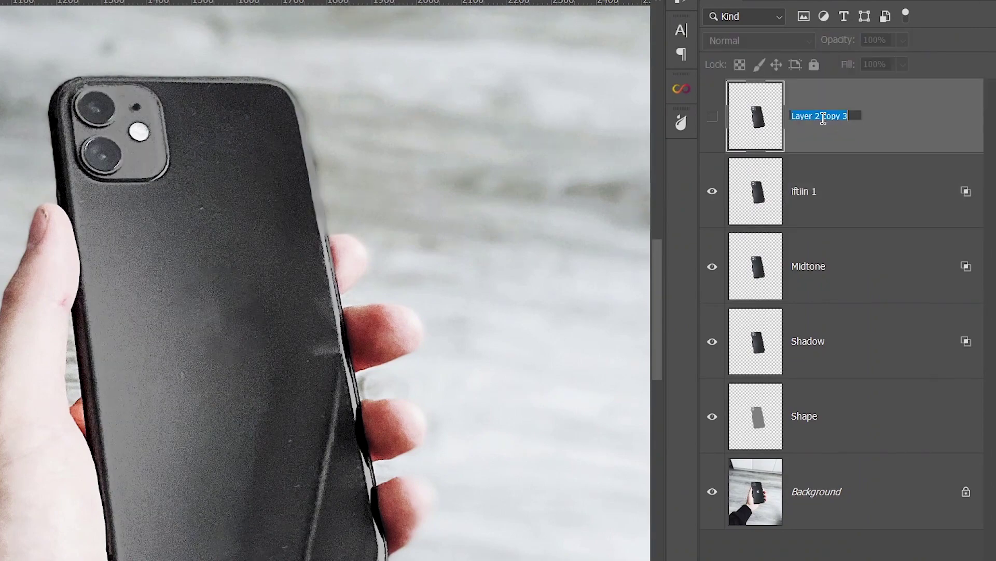
type("iftiin 2")
key("Return")
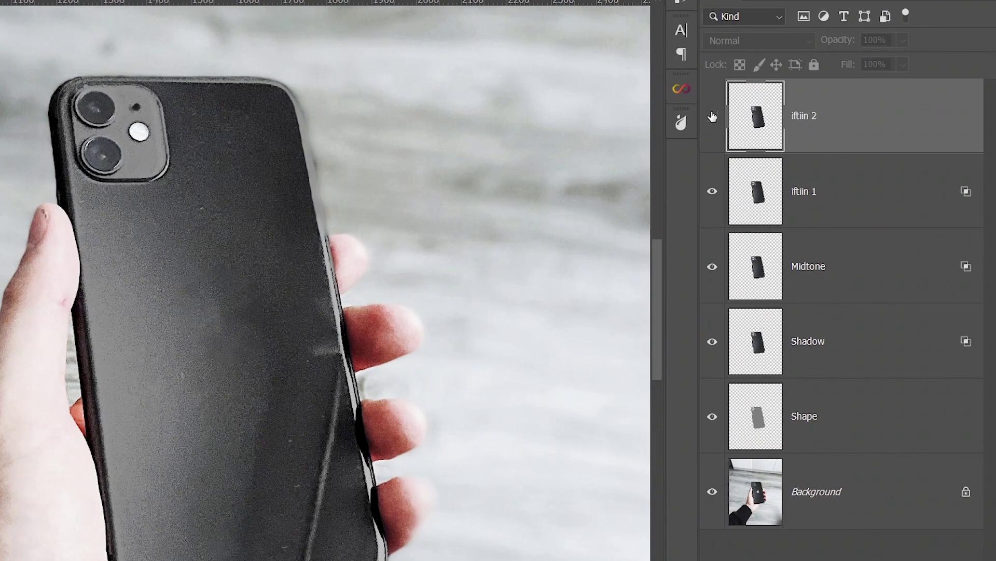
left_click(713, 117)
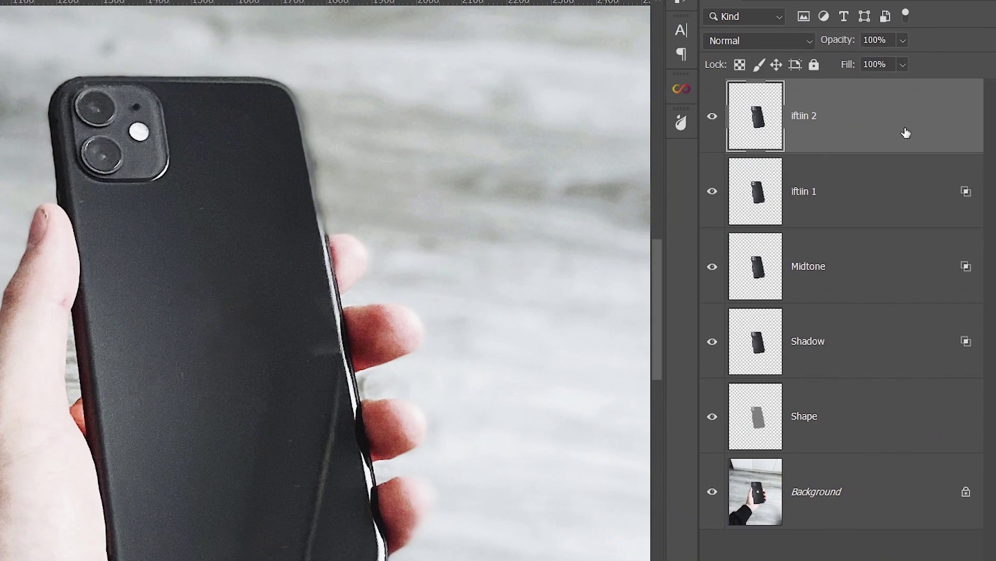
double_click(900, 132)
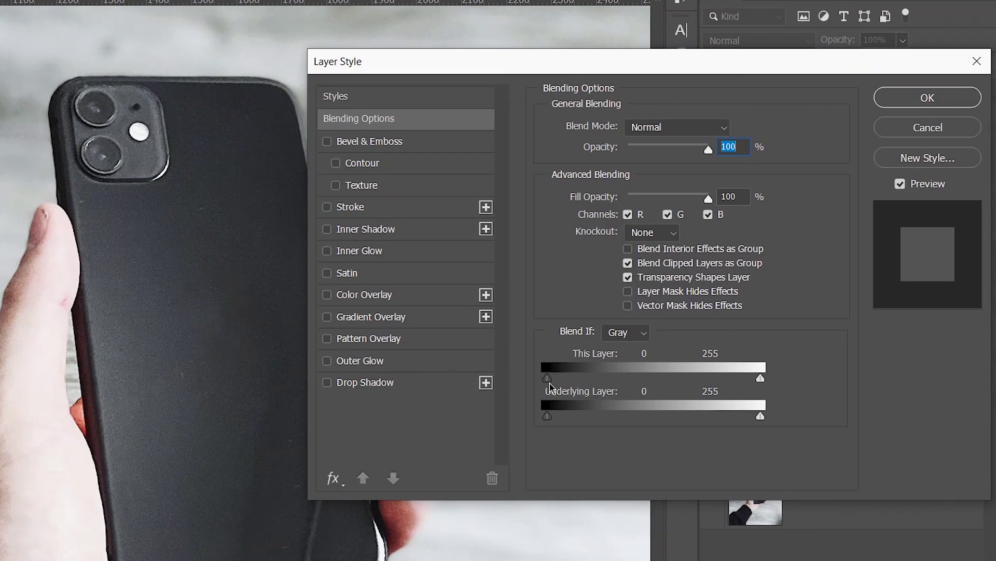
Split iftiin 2's This Layer black slider to 52/140 and apply Linear Dodge (Add) blending
left_click_drag(547, 379, 553, 379)
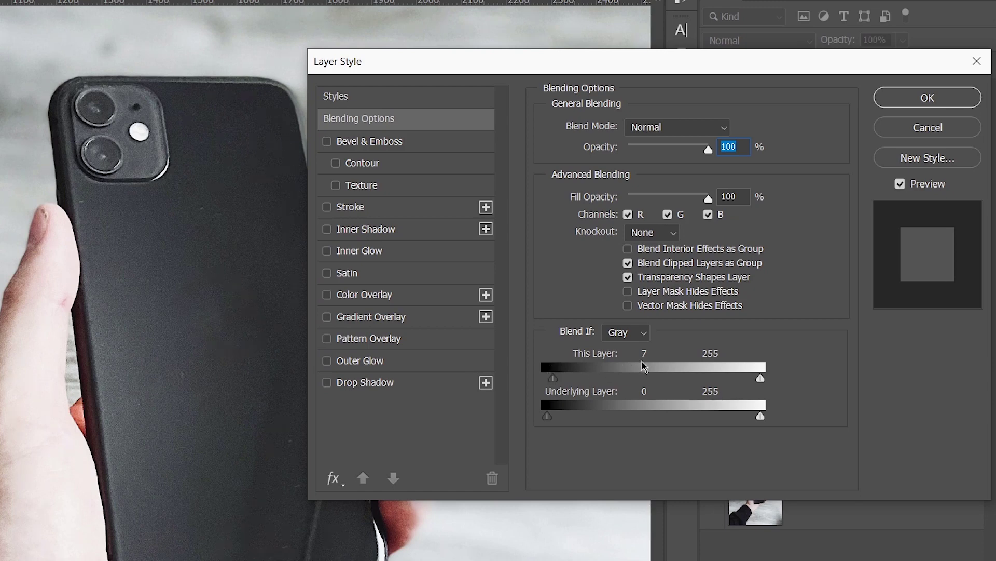
key("alt")
left_click_drag(553, 379, 663, 378)
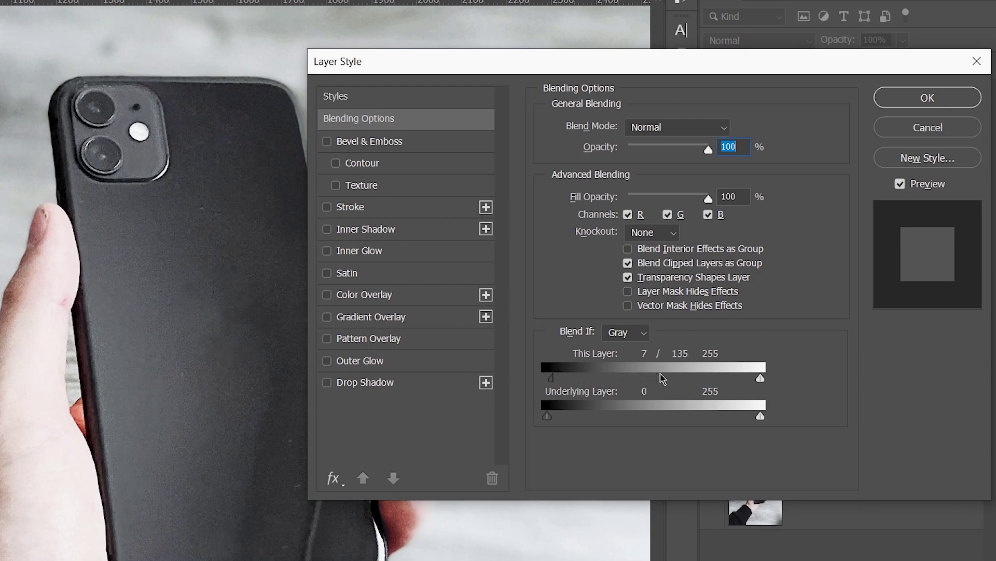
left_click_drag(663, 378, 667, 378)
left_click_drag(554, 378, 612, 380)
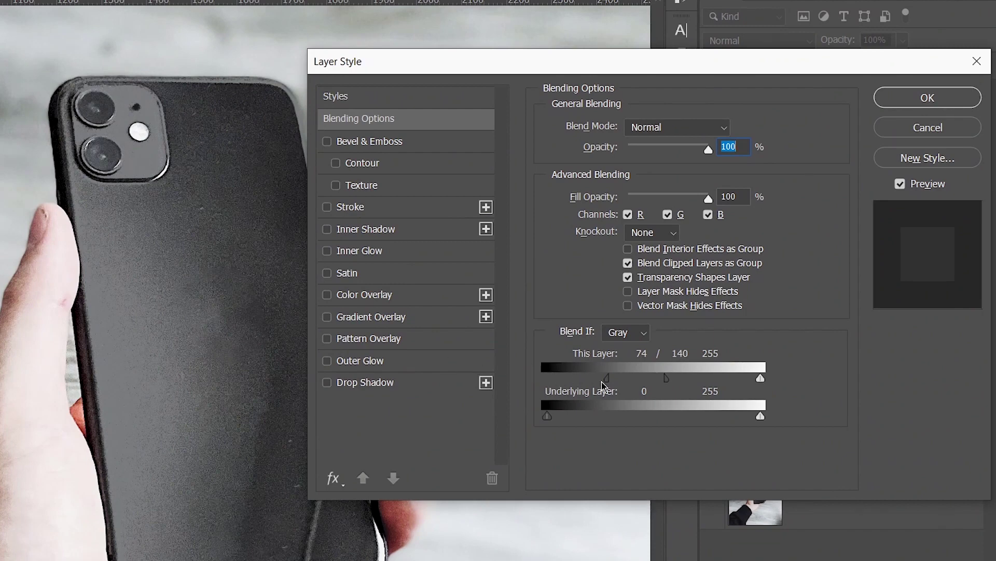
left_click_drag(608, 380, 591, 379)
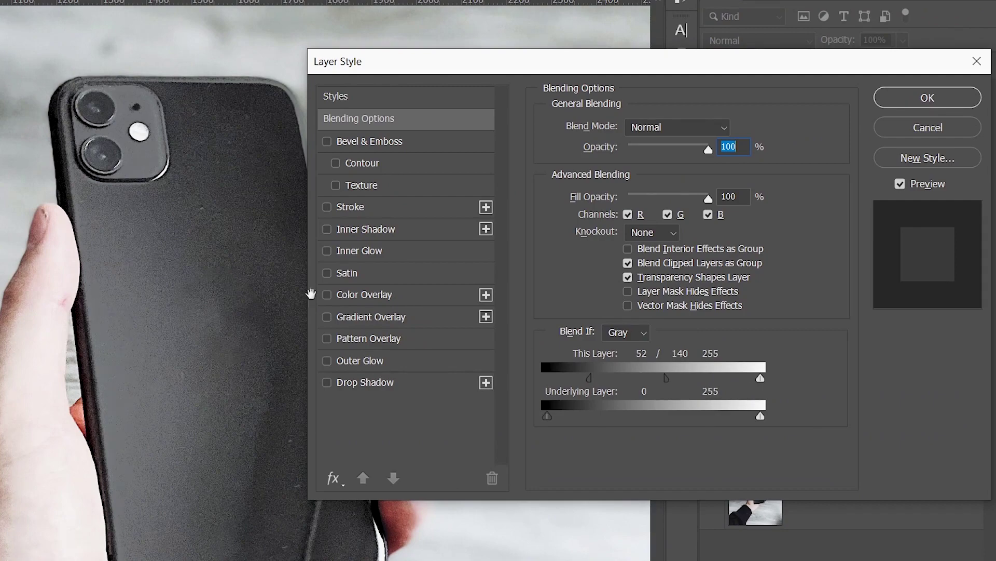
left_click(650, 129)
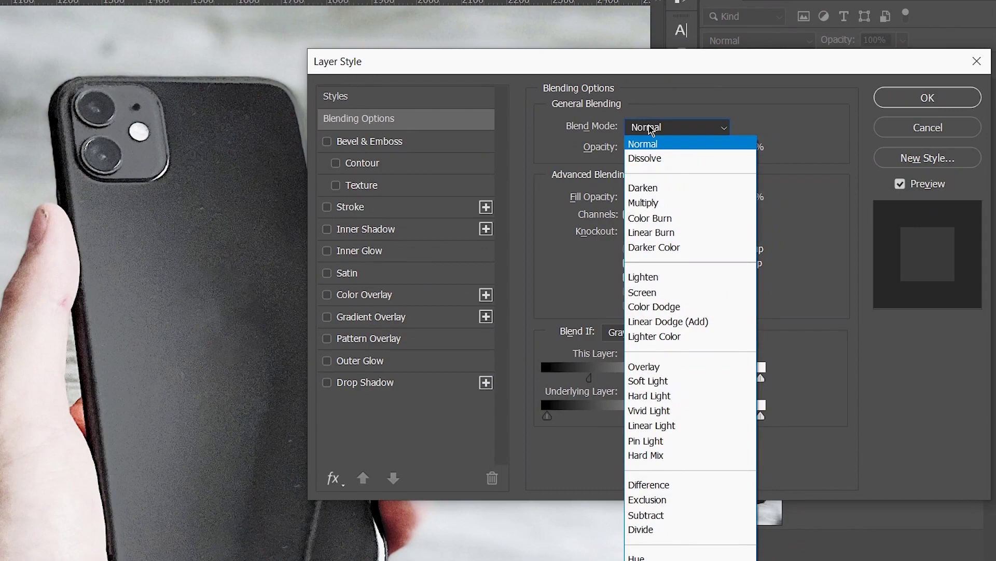
left_click(659, 324)
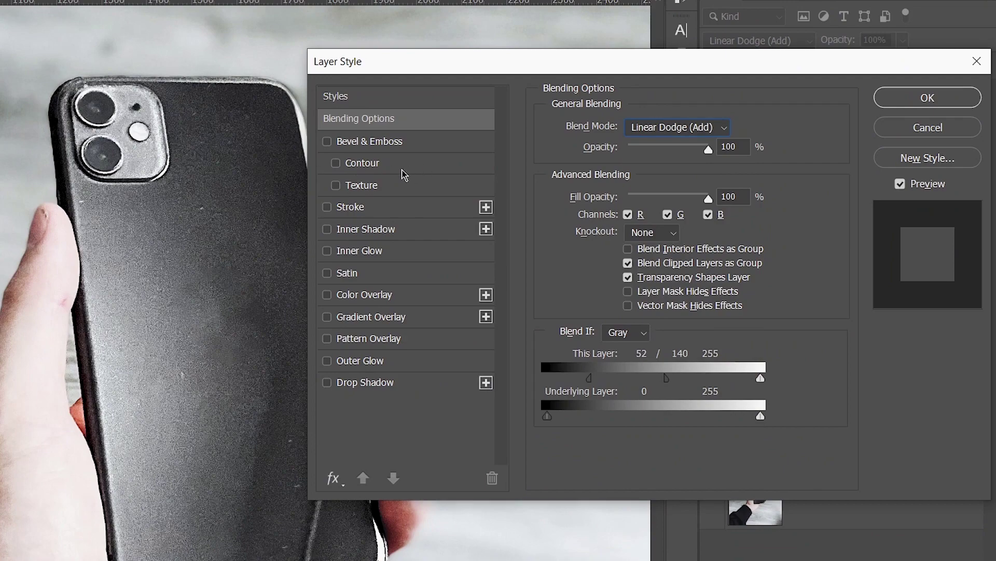
left_click(901, 102)
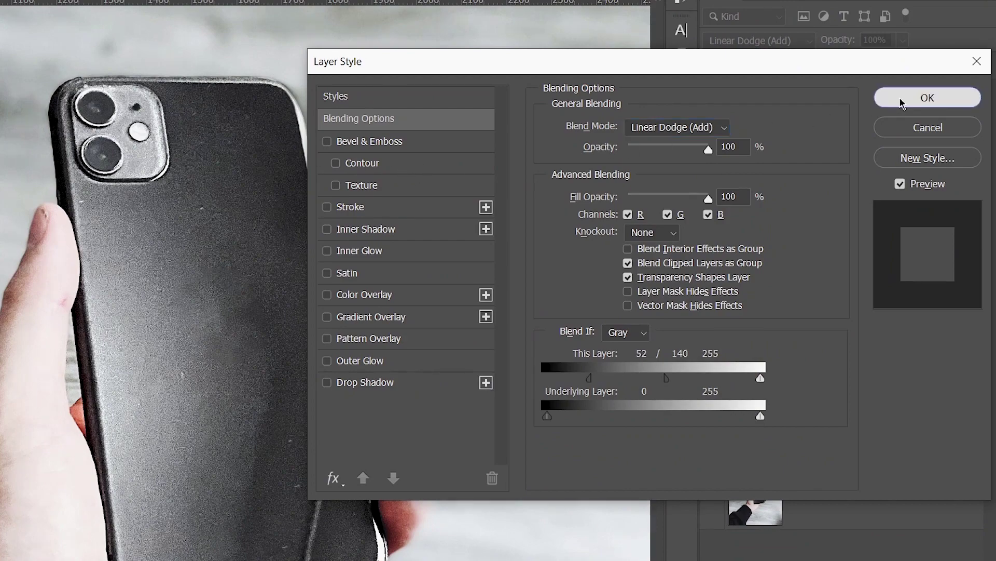
left_click(901, 98)
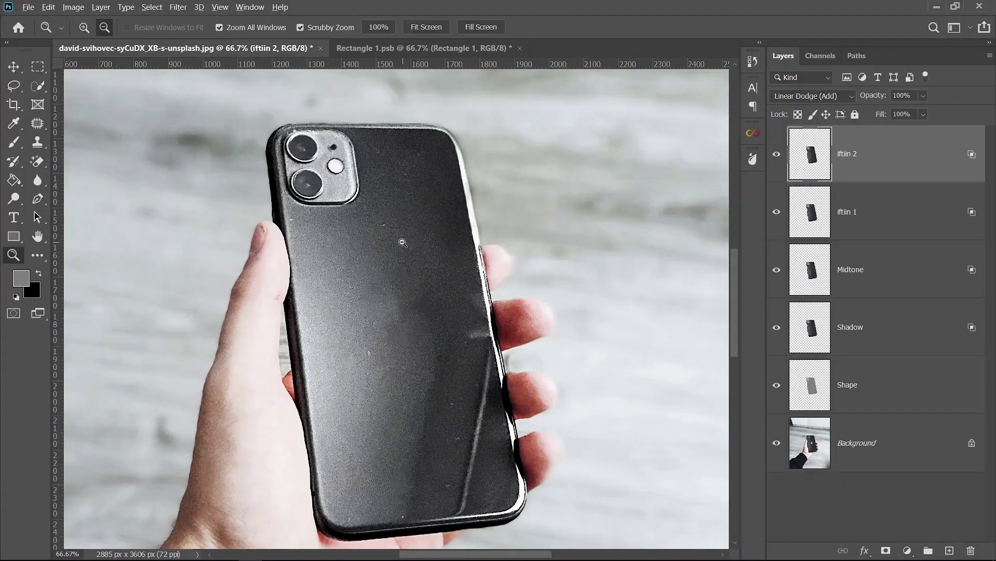
Zoom out to 33.3% to show the whole phone, then select the Shape layer
left_click(399, 238, "alt")
left_click_drag(390, 254, 422, 250)
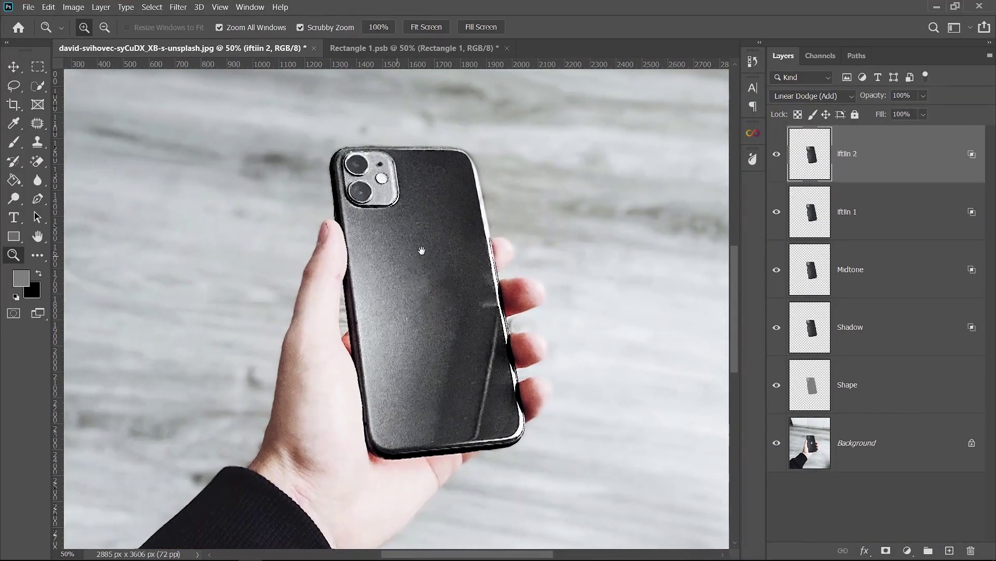
left_click(422, 251, "alt")
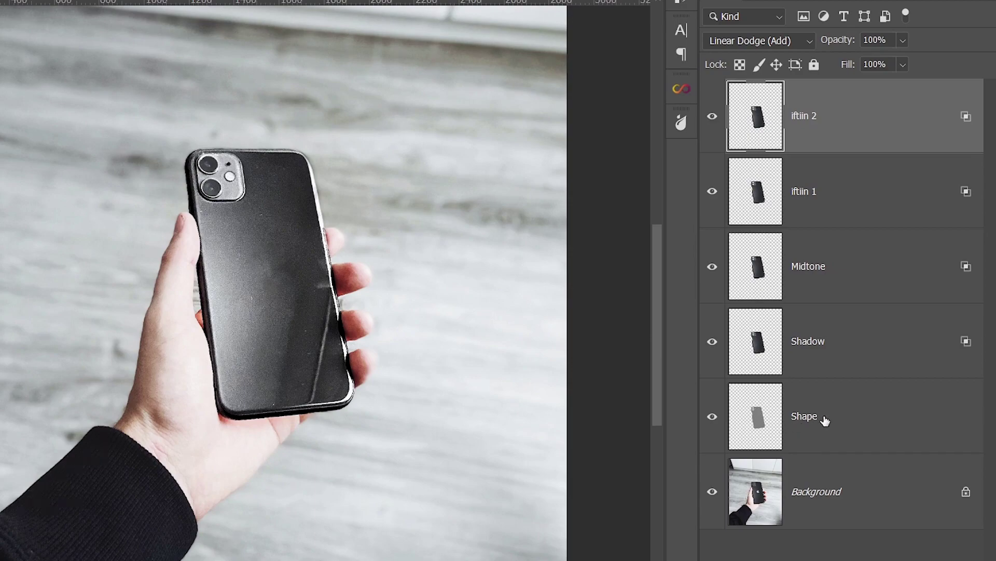
left_click(825, 420)
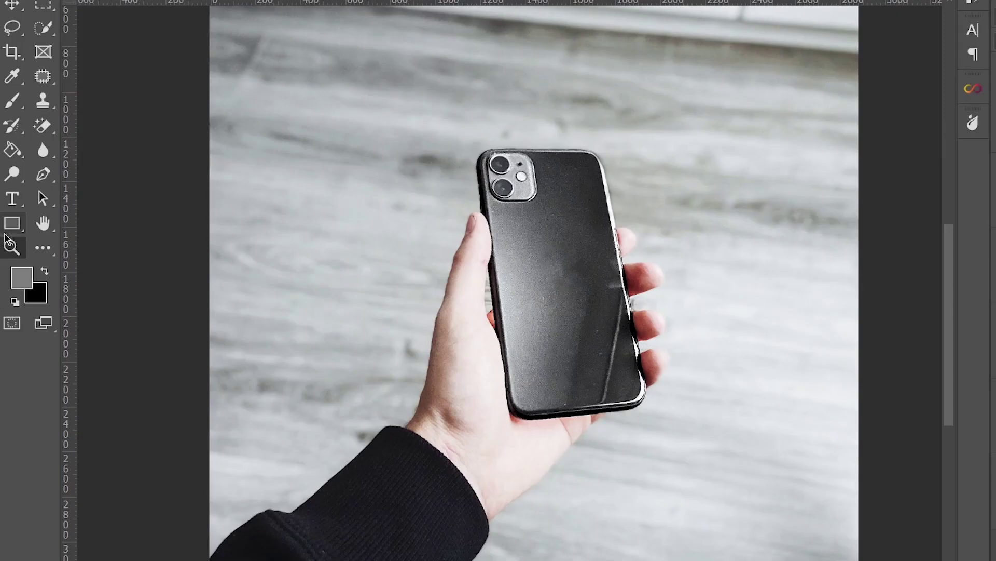
left_click(13, 223)
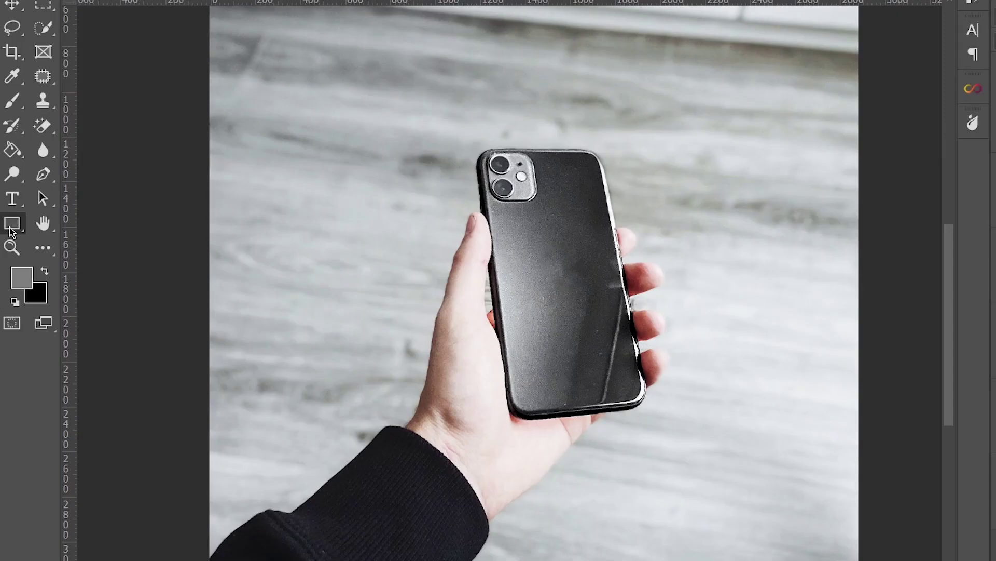
Draw a gray 1527 px square Rectangle 1 layer covering the phone
left_click_drag(291, 163, 614, 428)
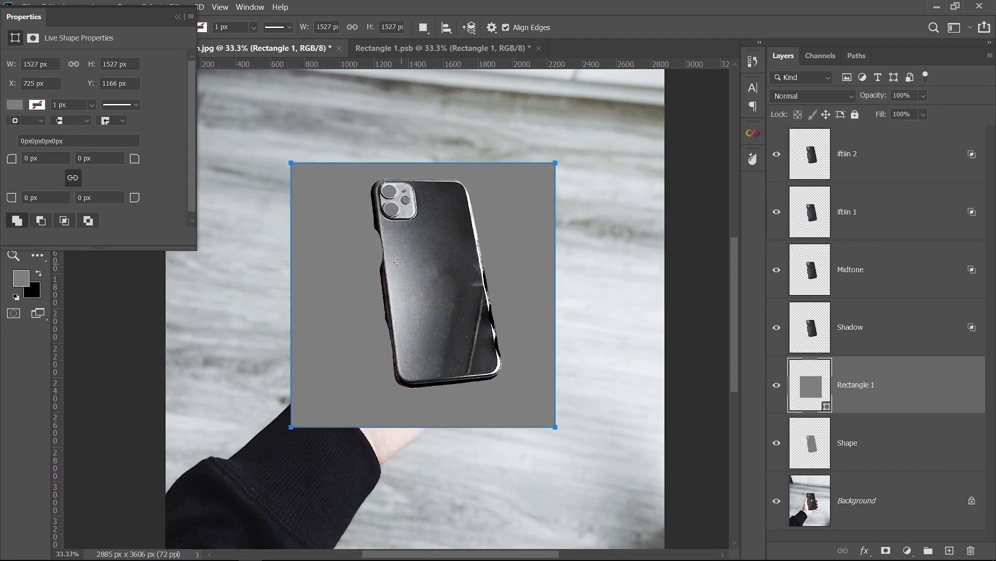
left_click(175, 16)
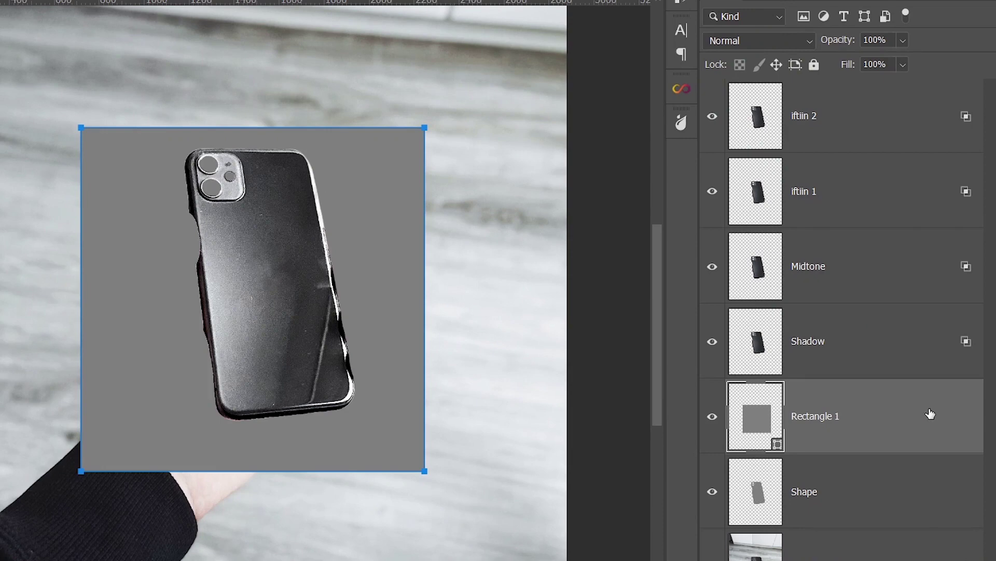
double_click(930, 413)
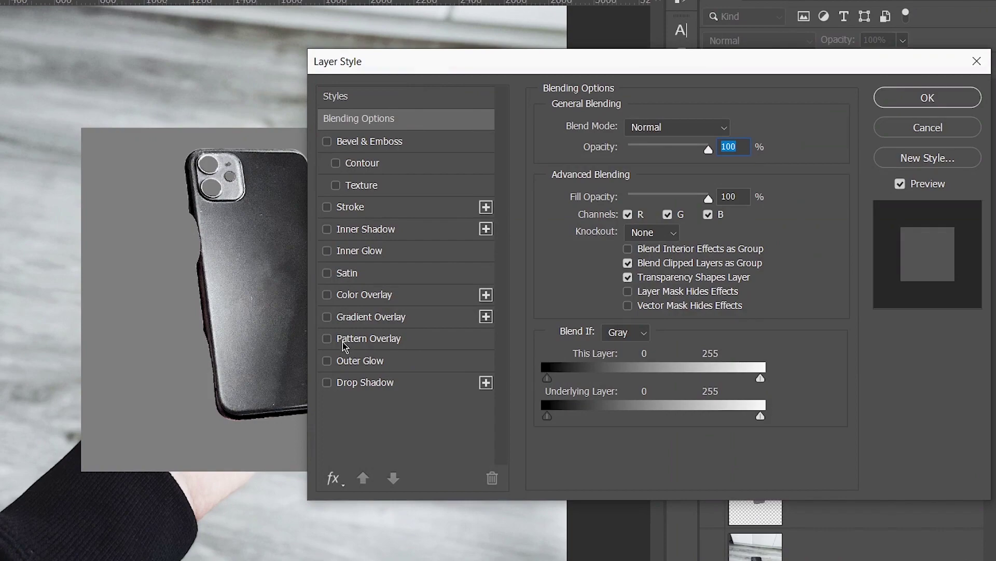
Enable Pattern Overlay on Rectangle 1 and browse the HibiscusPatterns presets
left_click(376, 343)
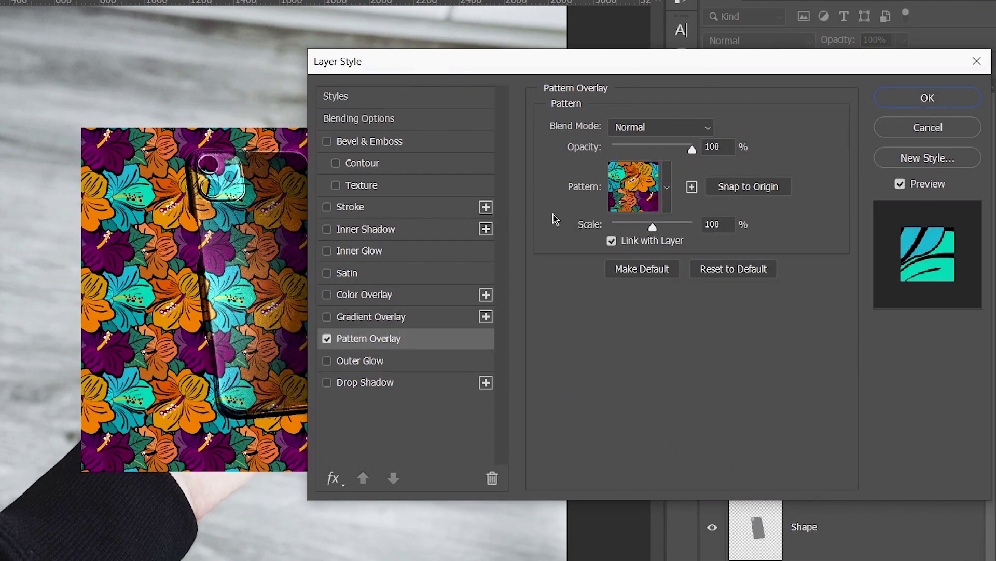
left_click_drag(459, 63, 642, 63)
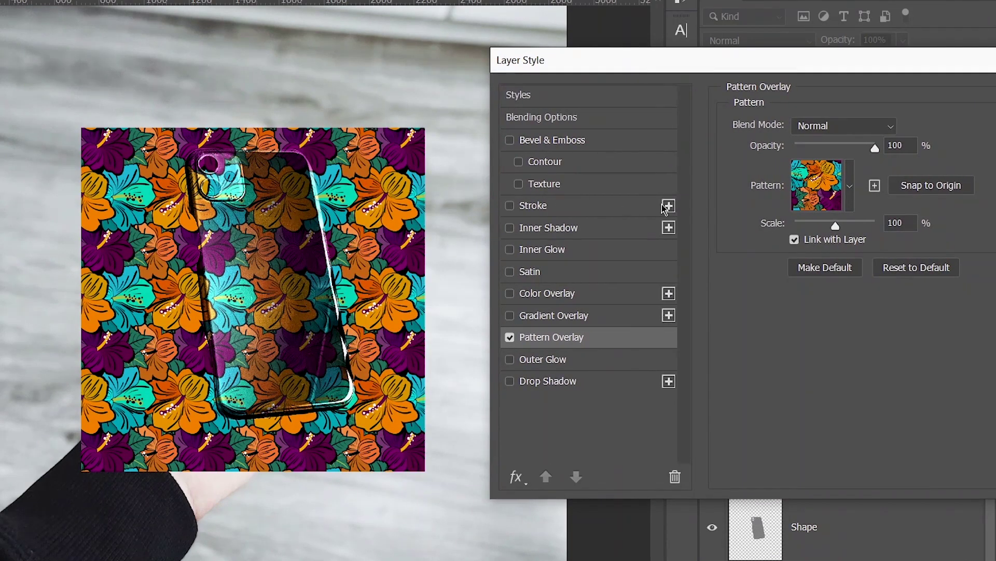
left_click(850, 188)
left_click_drag(767, 64, 695, 65)
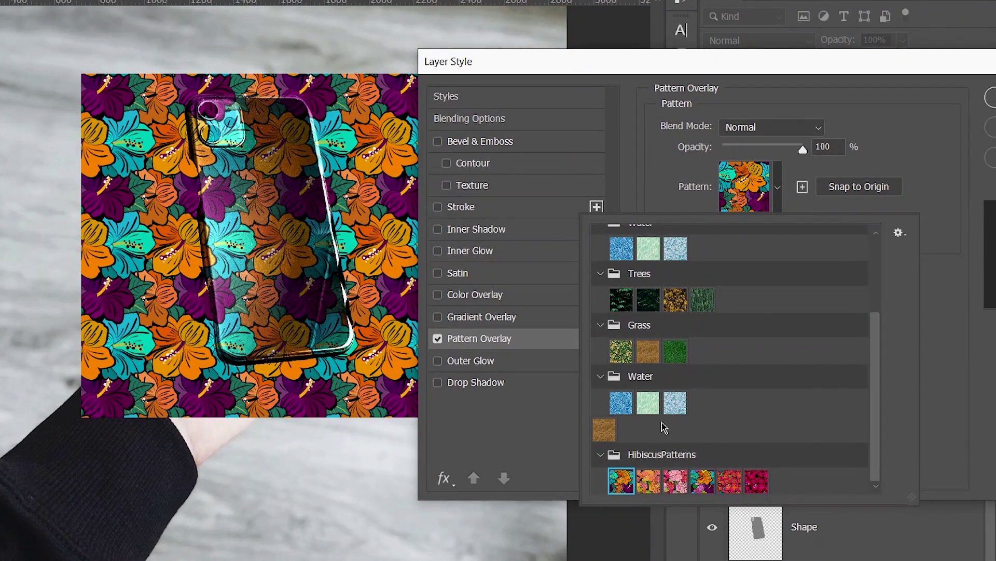
key("Return")
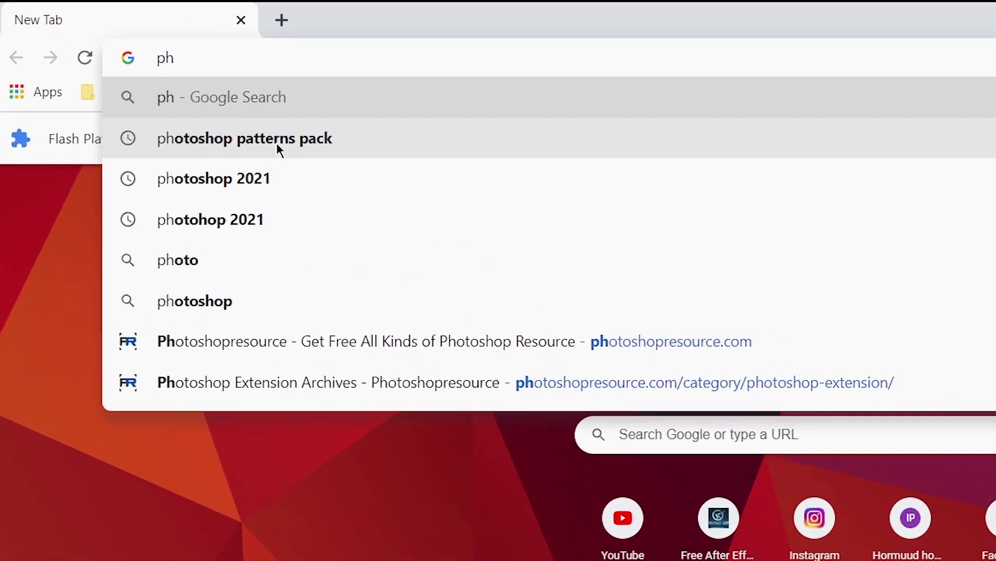
Search 'photoshop patterns pack' and open Grandma's Flowers from the photoshopstar.com collection
left_click(309, 144)
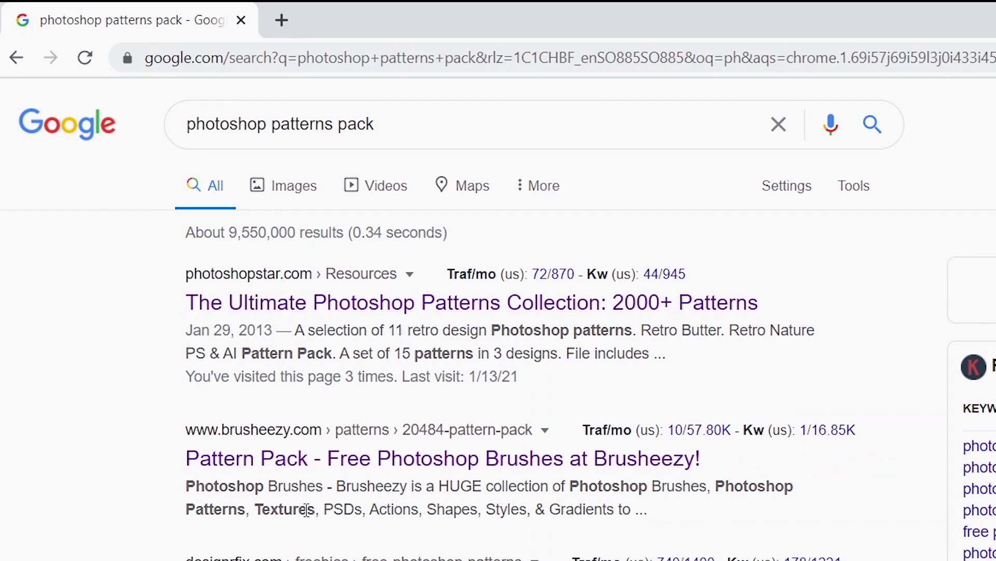
left_click(238, 186)
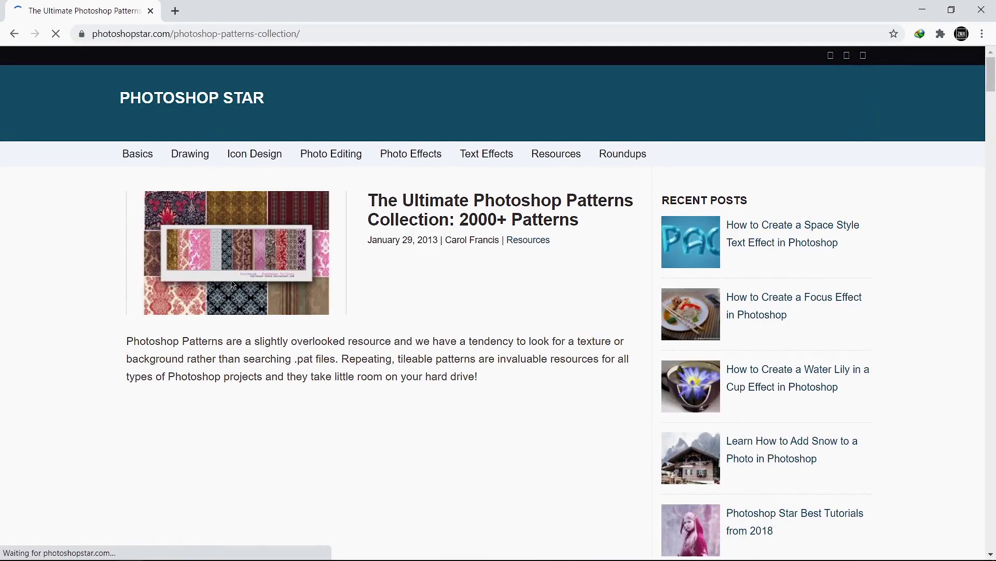
scroll(345, 307, "down", 5)
scroll(345, 303, "down", 7)
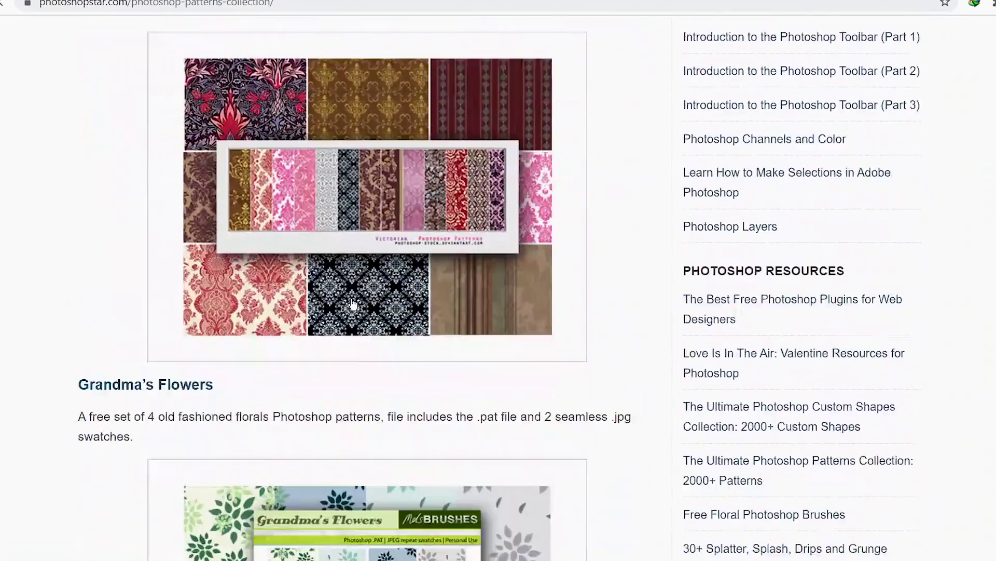
scroll(352, 304, "down", 5)
scroll(352, 304, "down", 2)
scroll(349, 301, "down", 5)
scroll(316, 261, "up", 5)
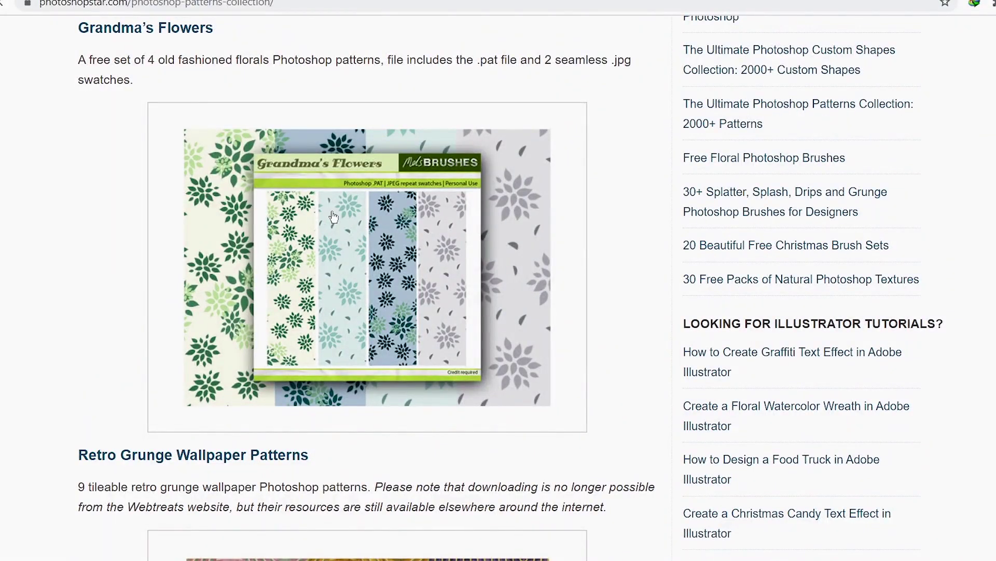
left_click_drag(96, 63, 374, 62)
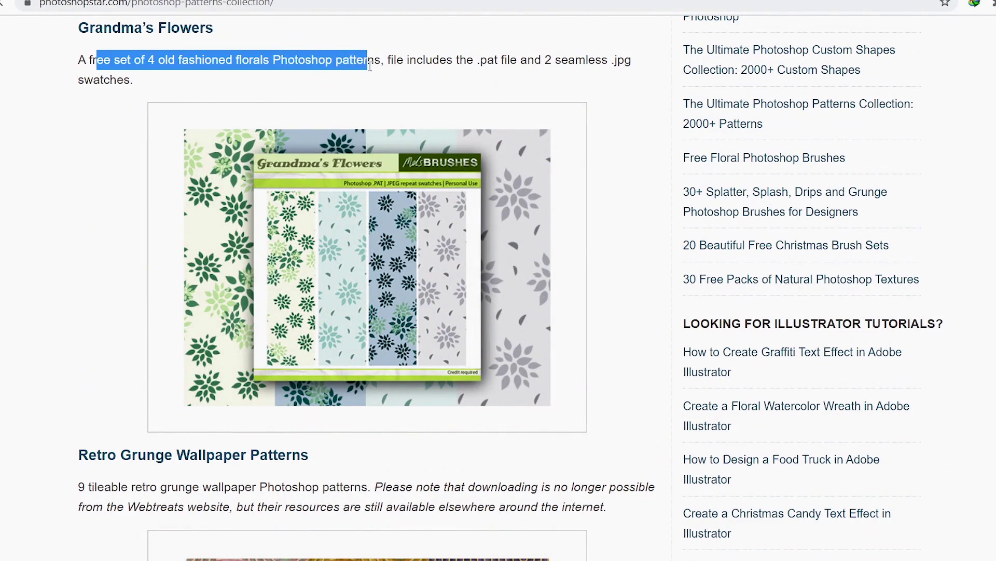
left_click(318, 194)
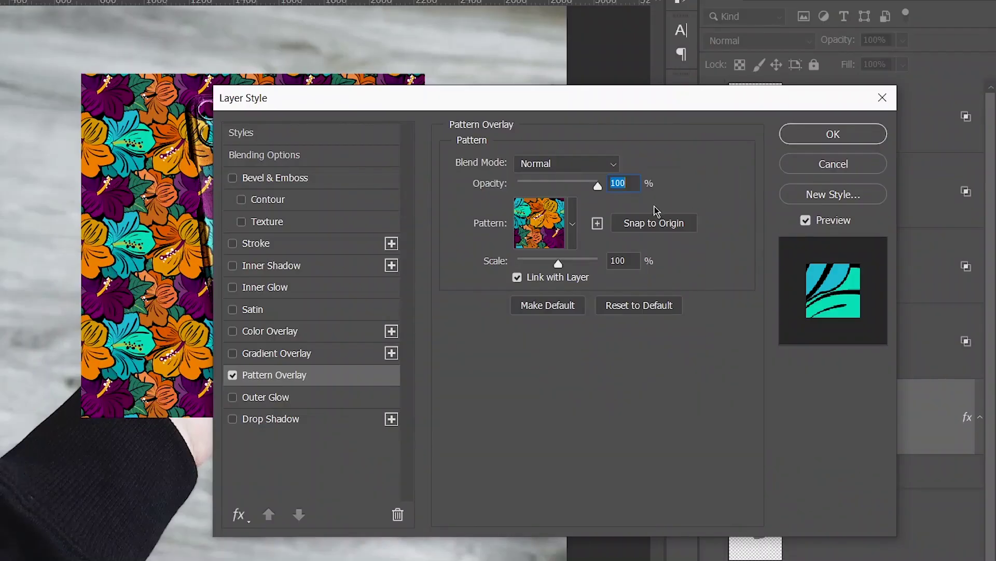
Import HibiscusPatterns.pat from the Desktop patterns folder and apply the first hibiscus swatch
left_click(573, 224)
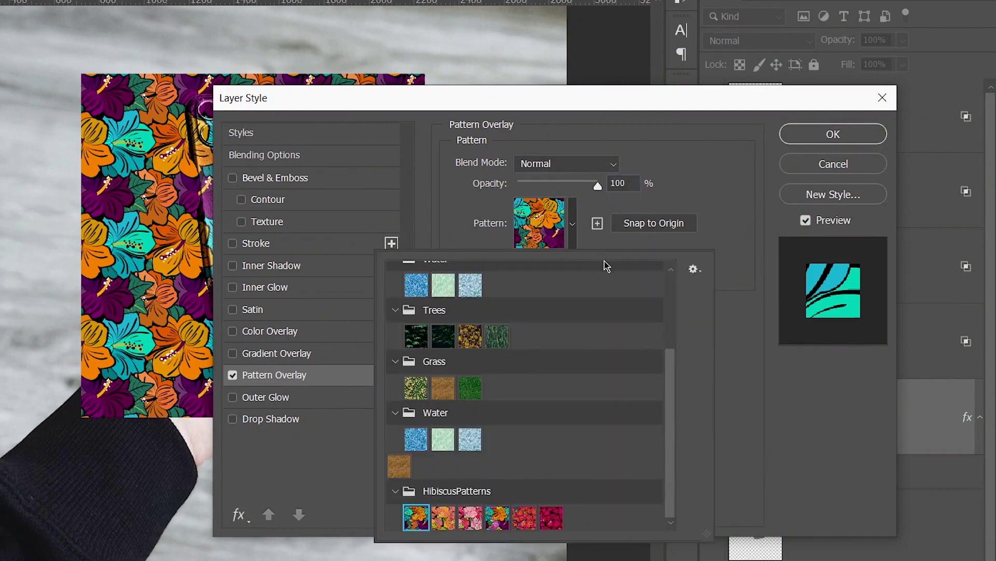
left_click(694, 270)
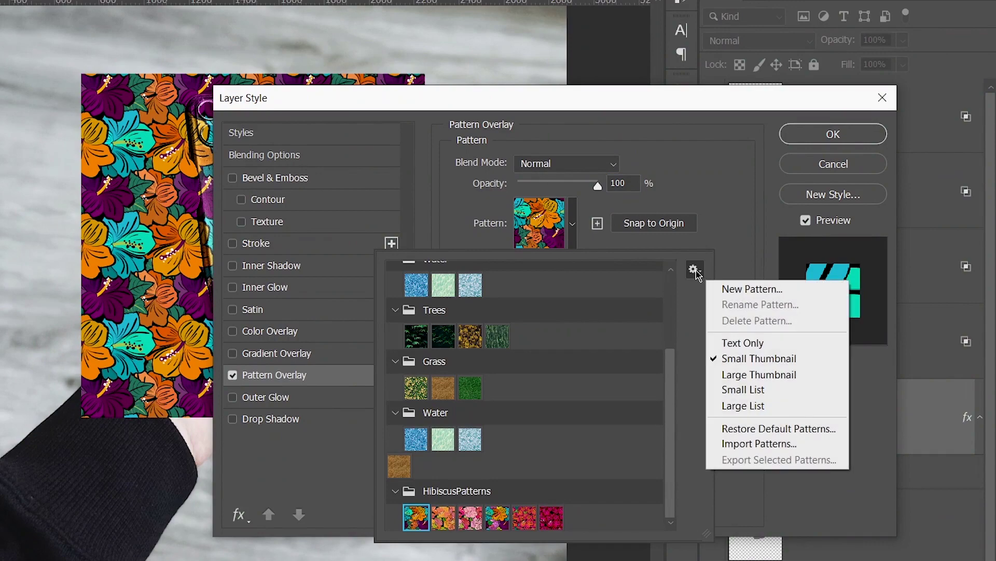
left_click(759, 443)
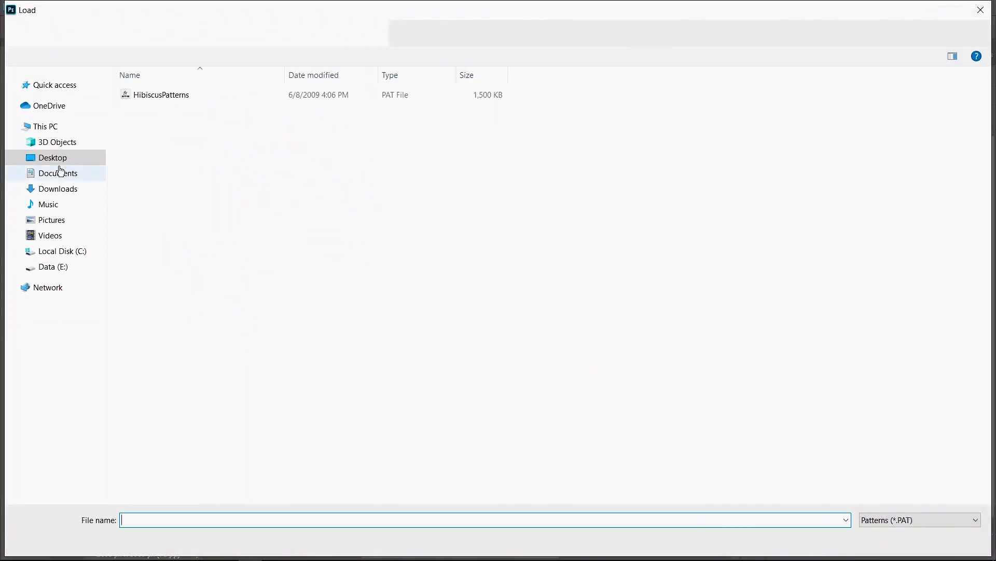
left_click(51, 157)
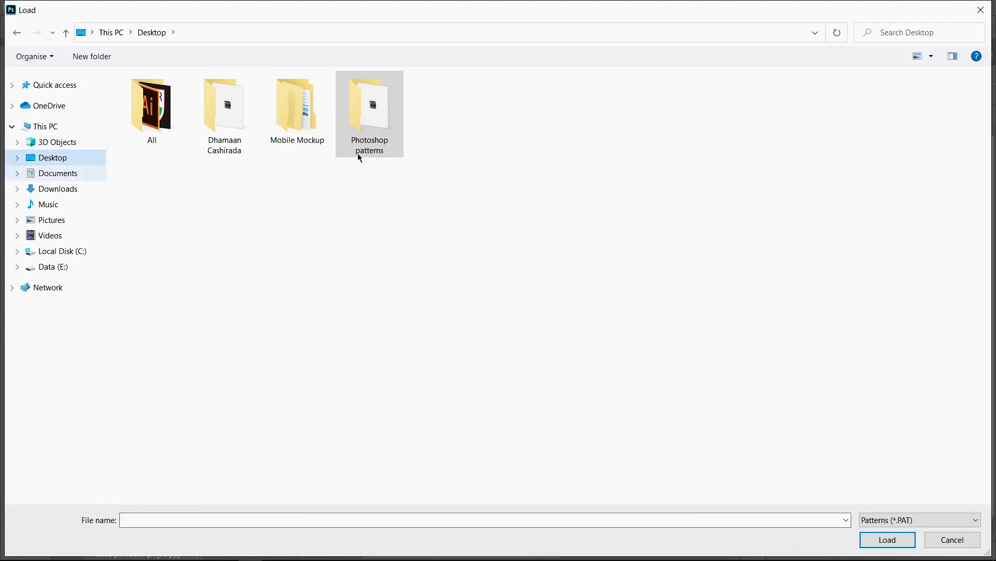
double_click(380, 113)
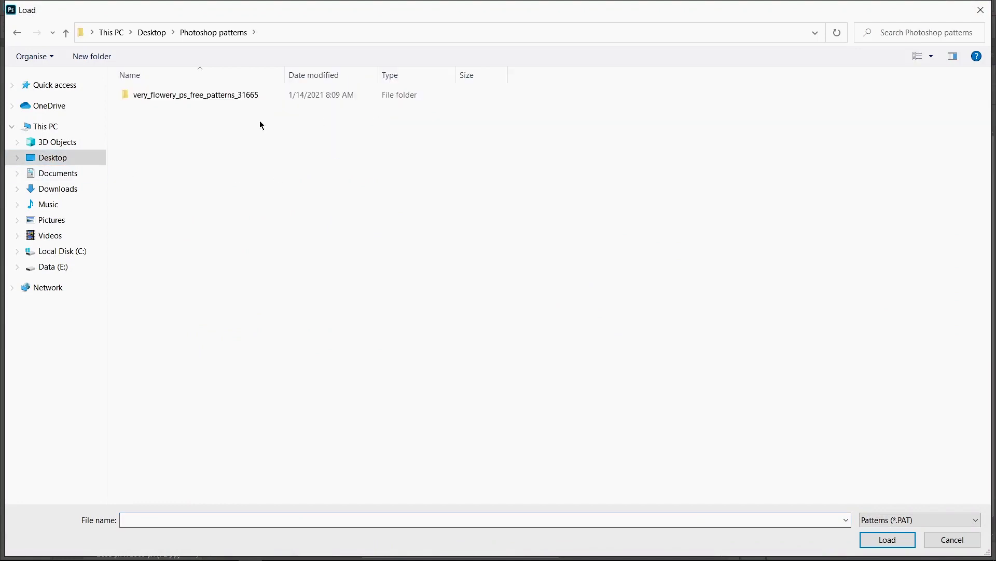
double_click(163, 98)
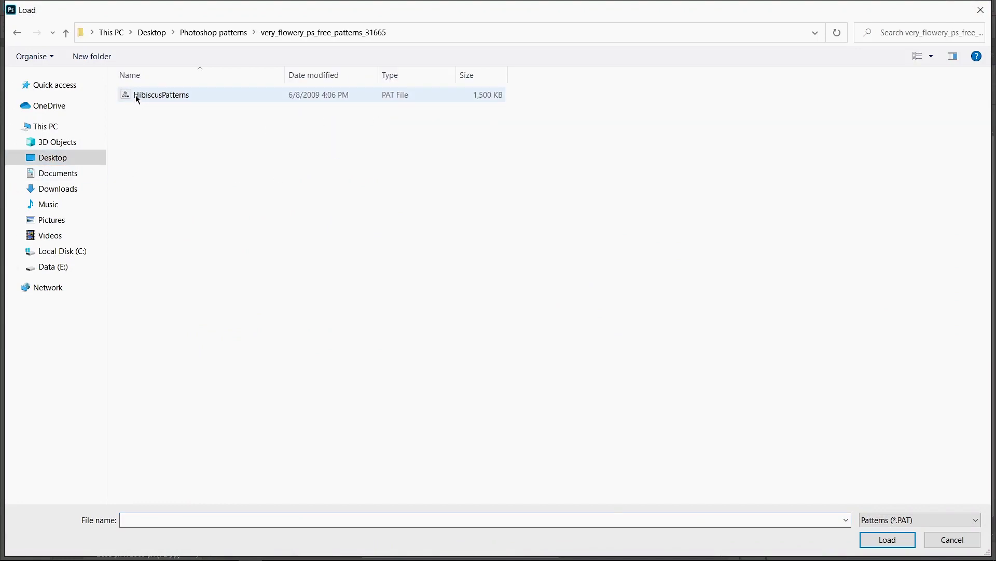
double_click(135, 95)
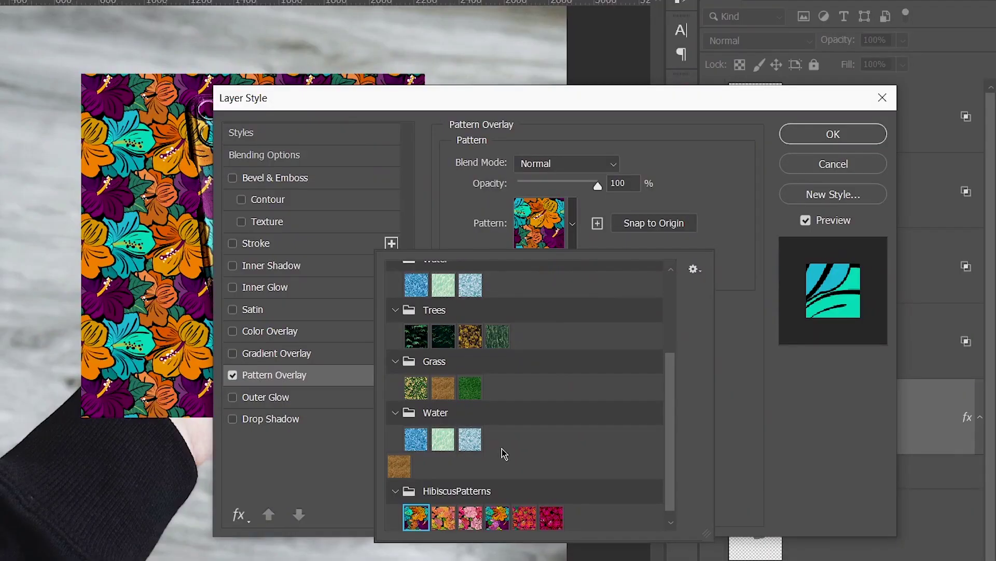
scroll(615, 409, "down", 1)
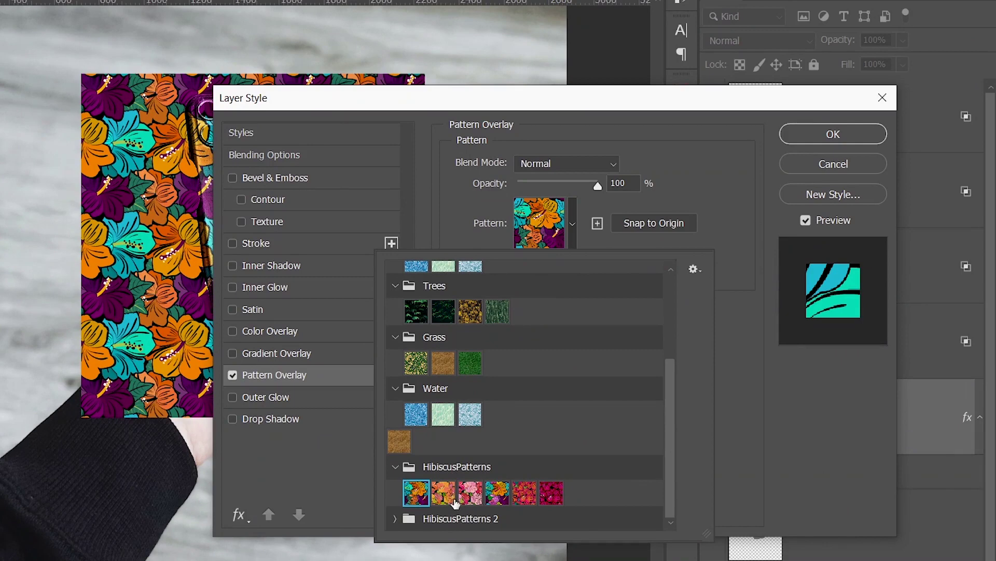
double_click(416, 493)
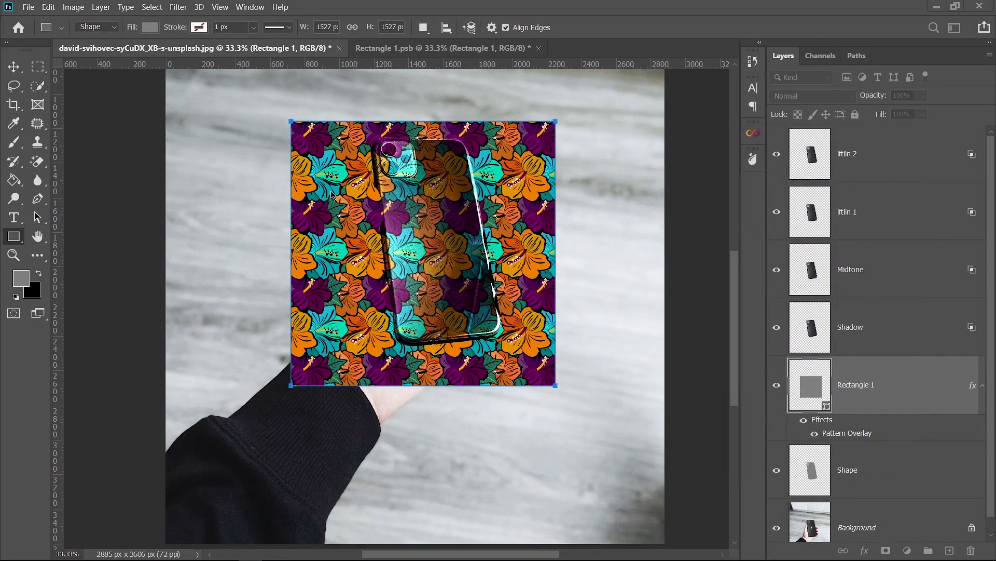
Distort the hibiscus rectangle, pulling its top-right corner inward to match the phone's tilt
left_click(14, 66)
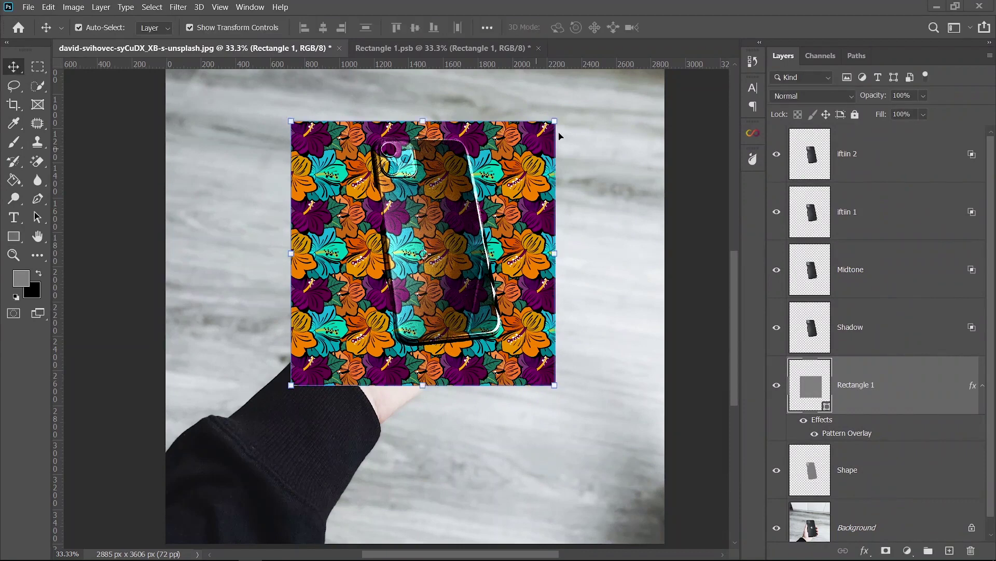
key("ctrl")
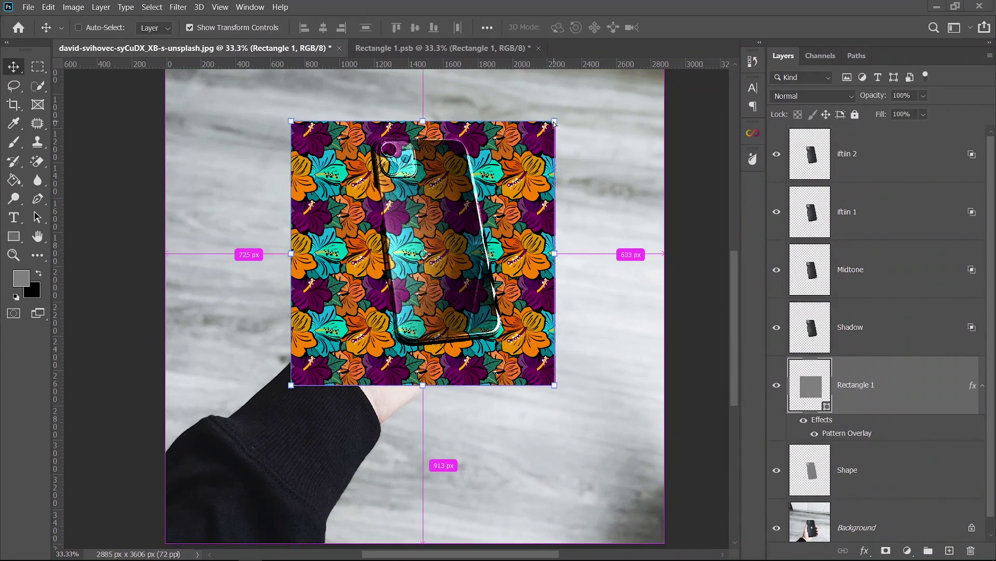
left_click_drag(554, 123, 530, 134)
mouse_move(291, 121)
left_mouse_down()
mouse_move(291, 140)
mouse_move(288, 124)
left_mouse_up()
key("Return")
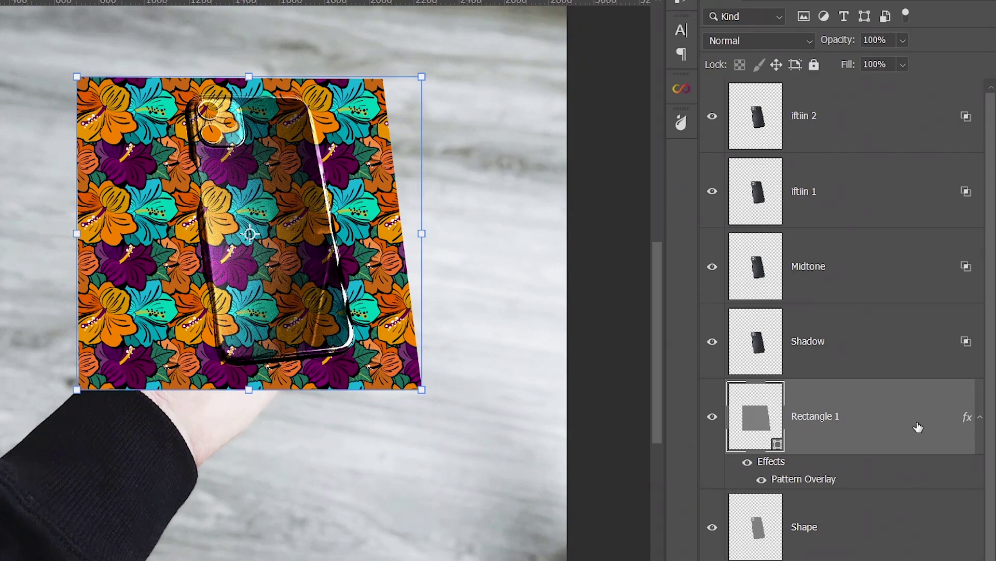
Rasterize Rectangle 1, convert it to a smart object, and clip it to the phone shape
right_click(904, 413)
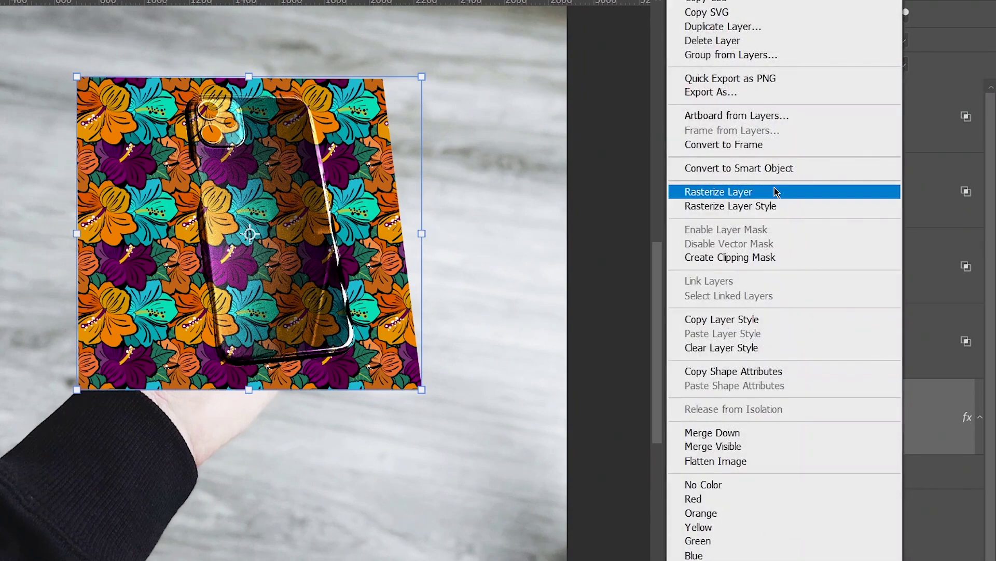
left_click(777, 191)
right_click(877, 432)
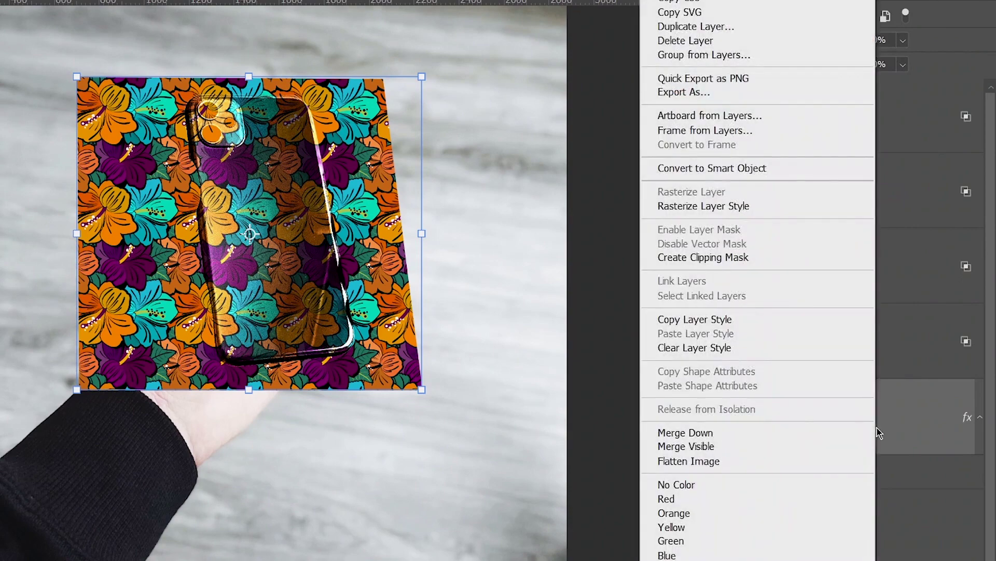
left_click(708, 169)
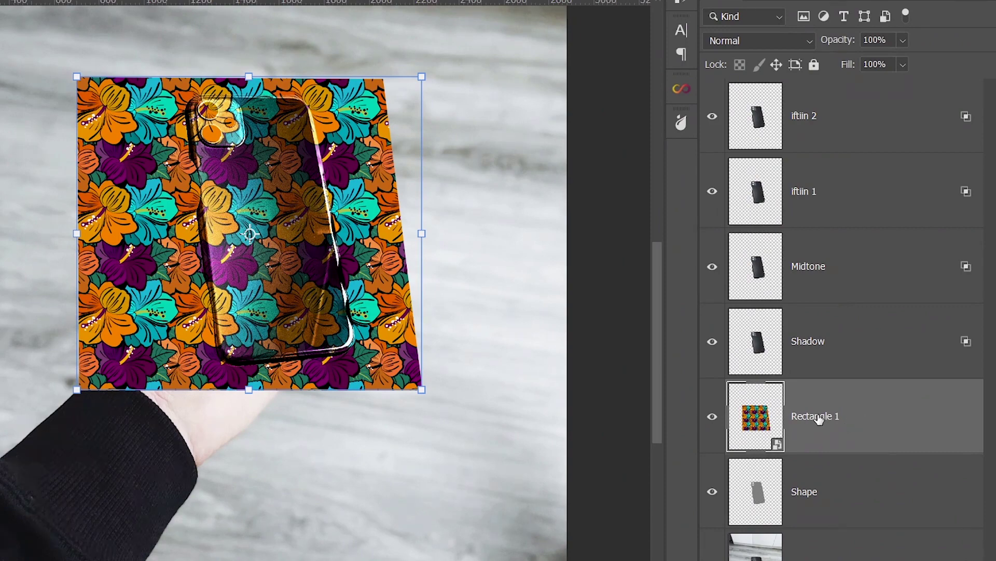
right_click(891, 419)
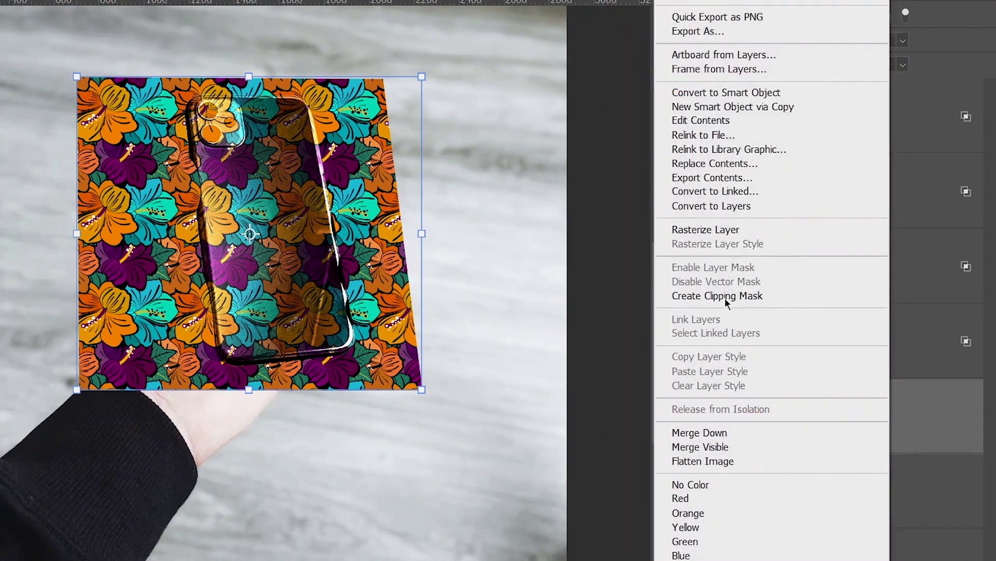
left_click(698, 294)
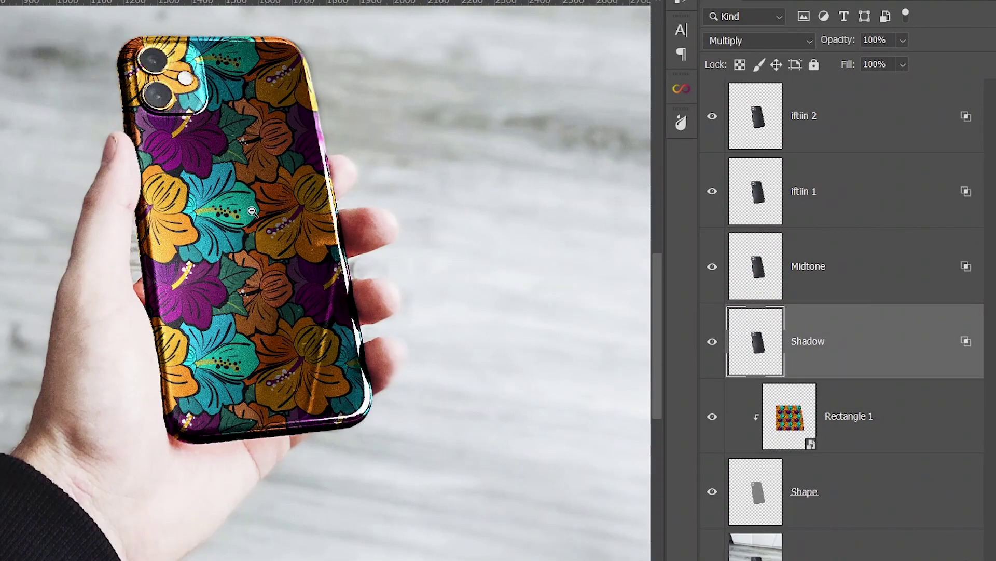
left_click(252, 212, "alt")
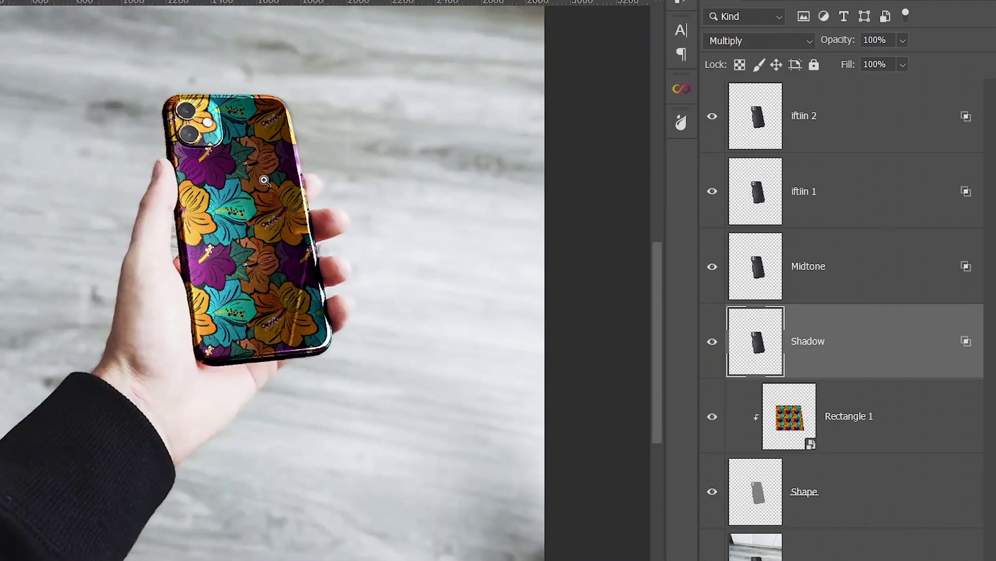
Tighten the Shadow layer's This Layer Blend If range from 28/85 to 28/56
left_click(262, 208)
scroll(206, 226, "up", 1)
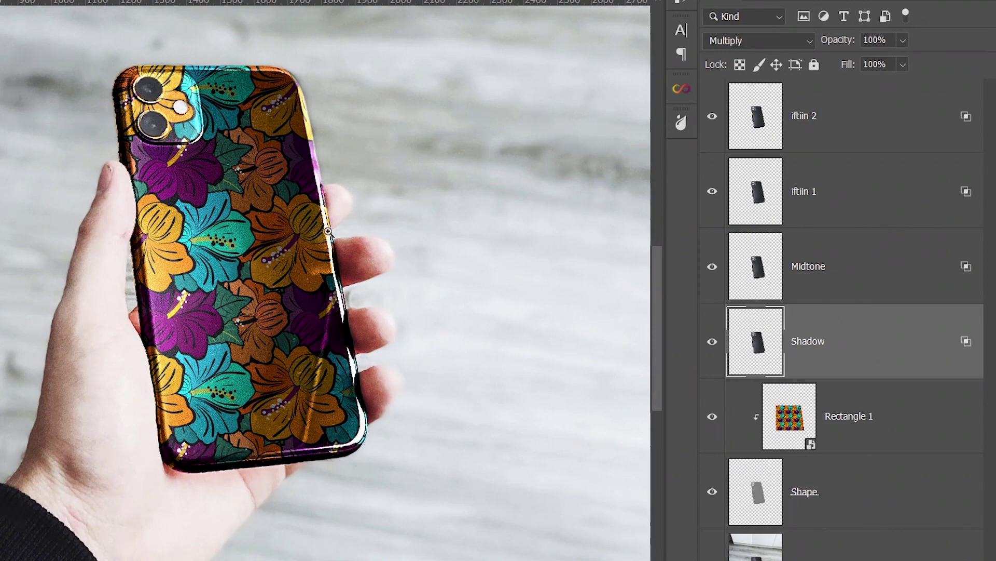
double_click(905, 344)
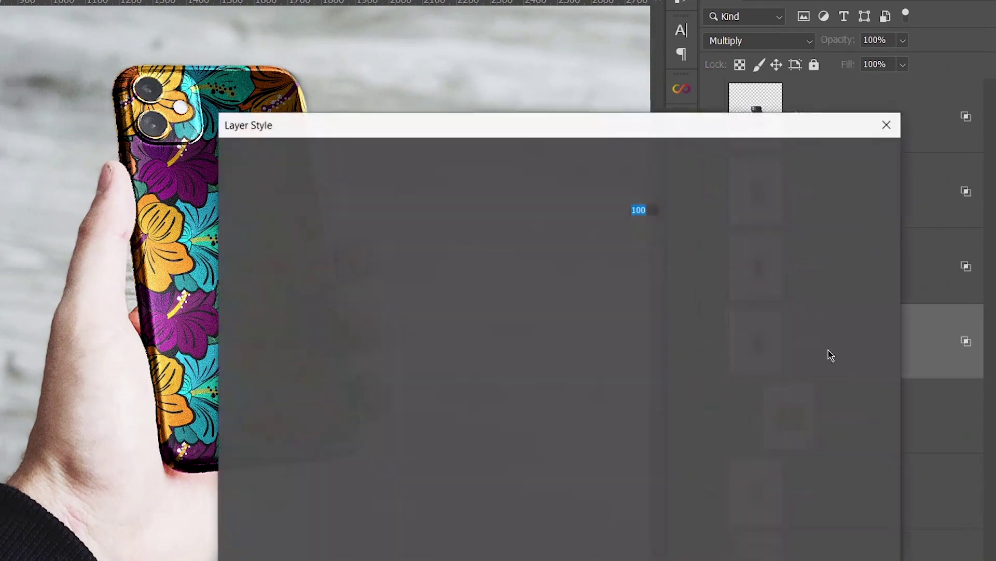
left_click_drag(522, 133, 728, 37)
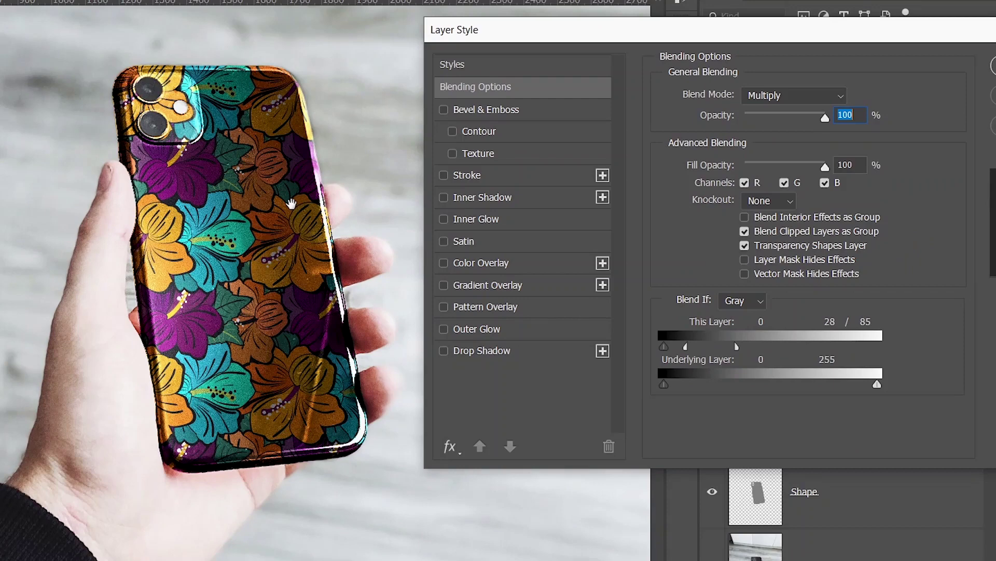
left_click_drag(739, 351, 722, 347)
left_click_drag(720, 351, 707, 350)
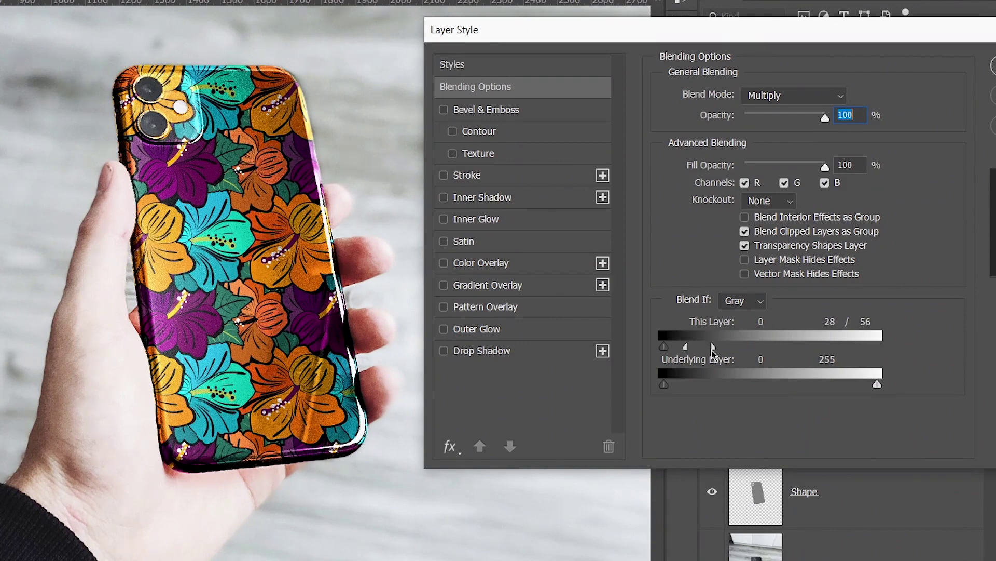
left_click_drag(697, 30, 545, 63)
left_click(871, 103)
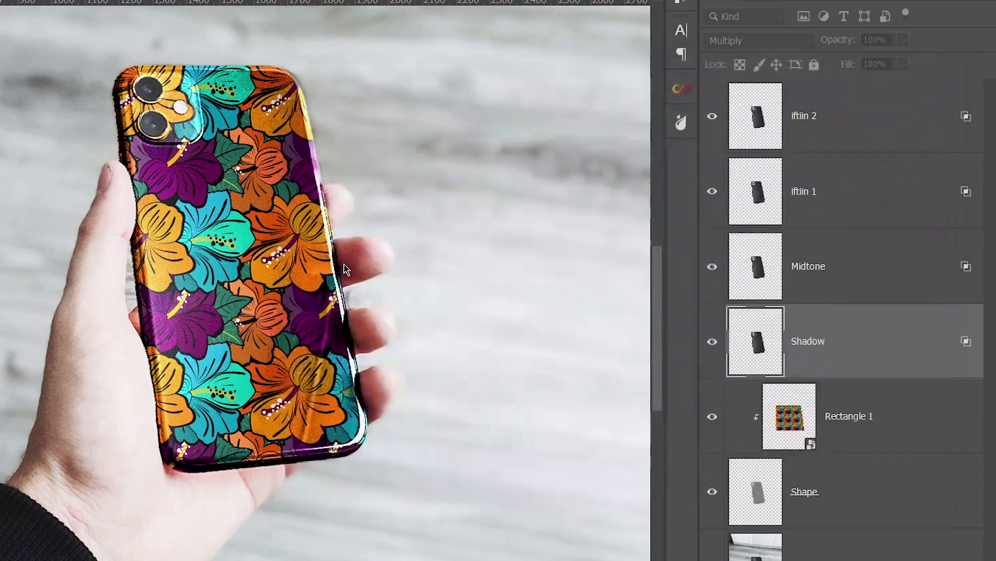
left_click(266, 258, "alt")
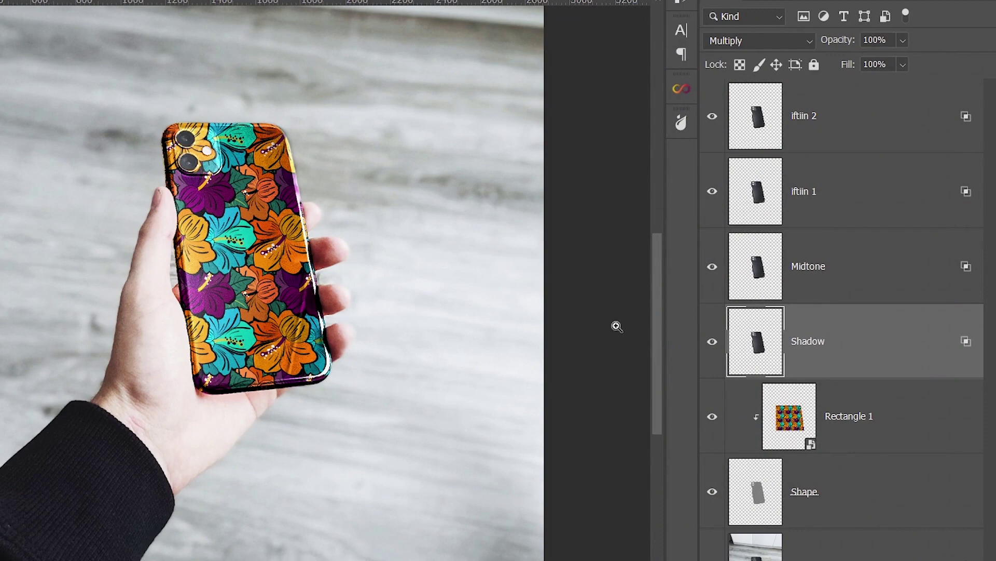
left_click(711, 343)
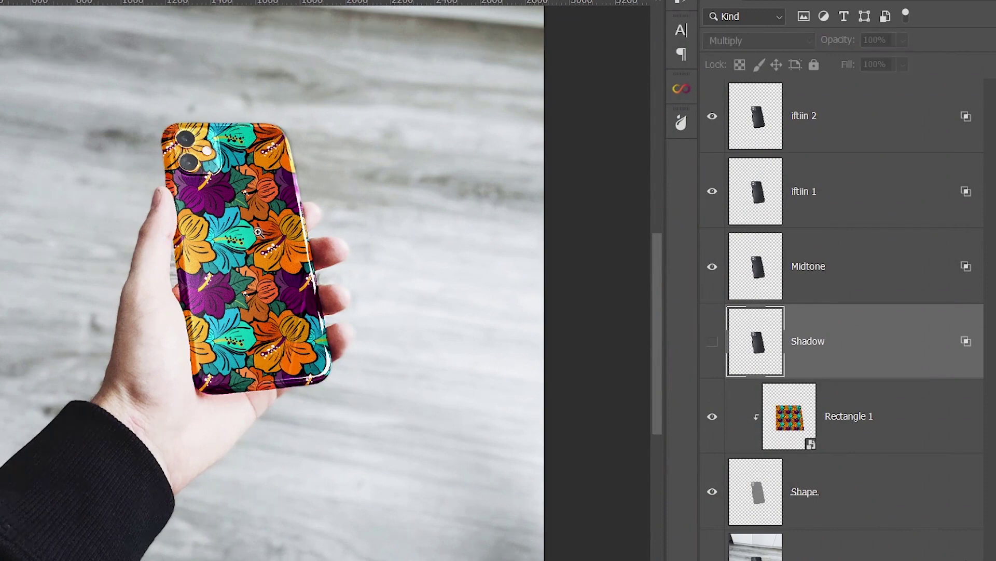
left_click(709, 275)
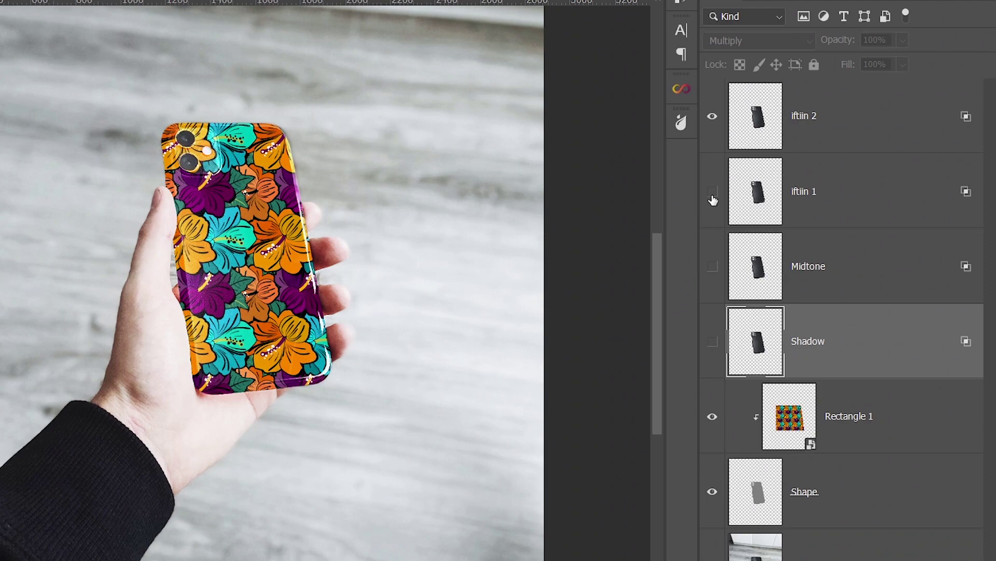
left_click(712, 117)
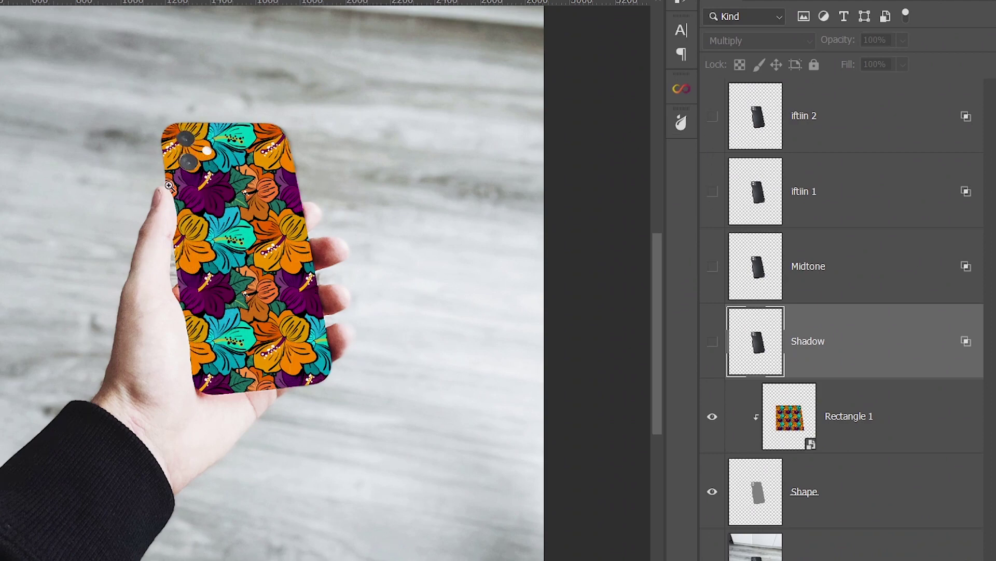
left_click(276, 196)
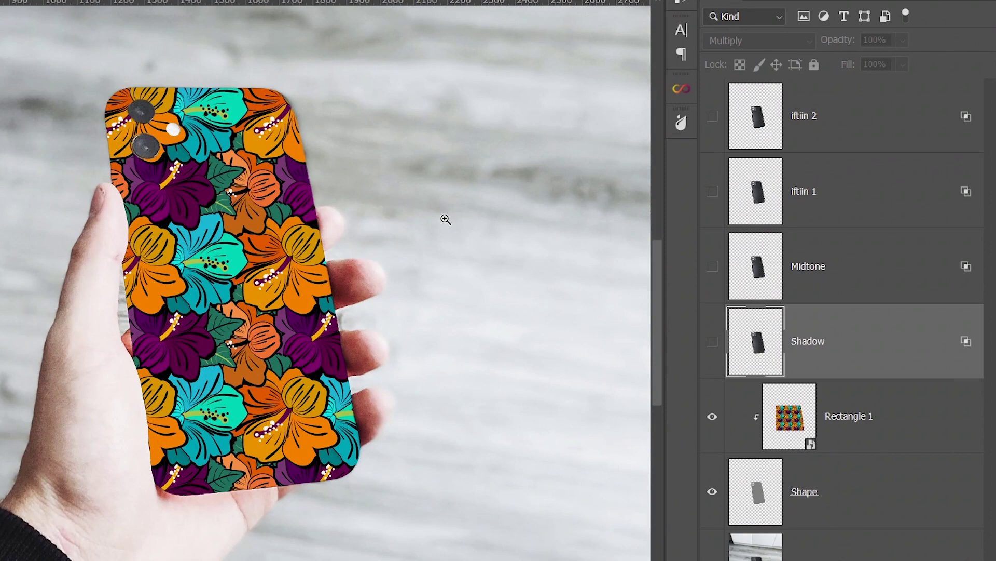
left_click_drag(712, 116, 711, 374)
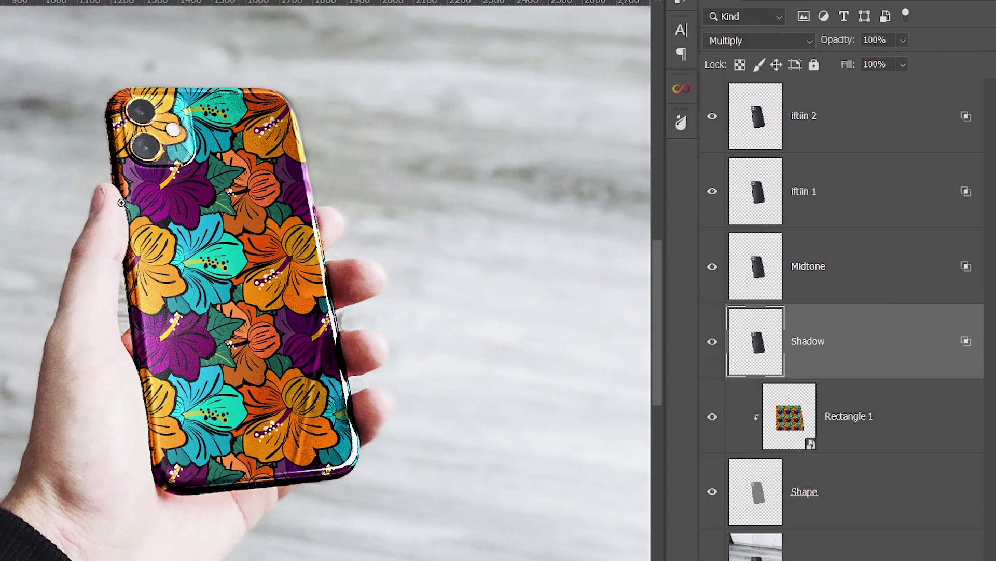
left_click(148, 202, "alt")
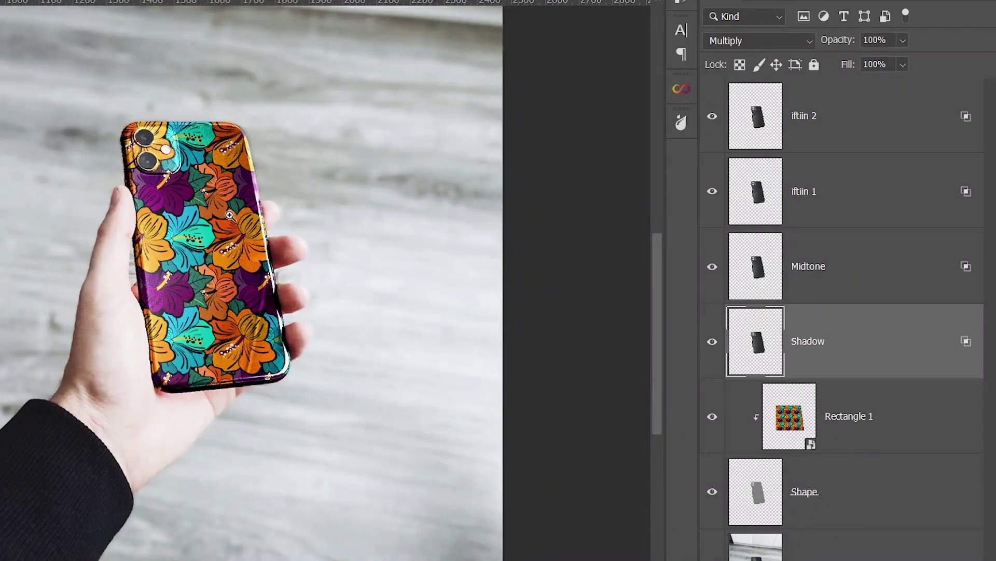
left_click(231, 215)
left_click(384, 335, "alt")
left_click(838, 417)
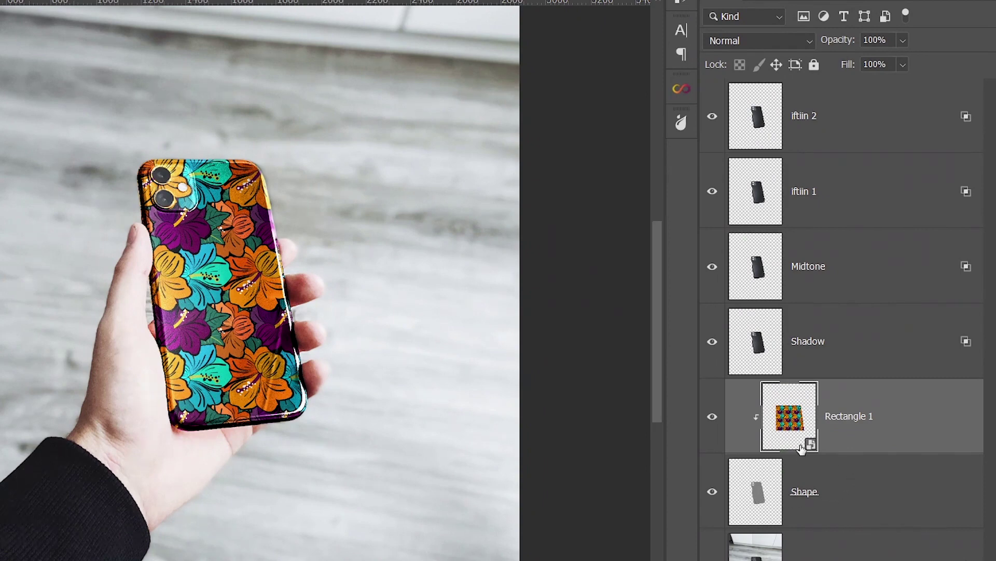
left_click(853, 452, "alt")
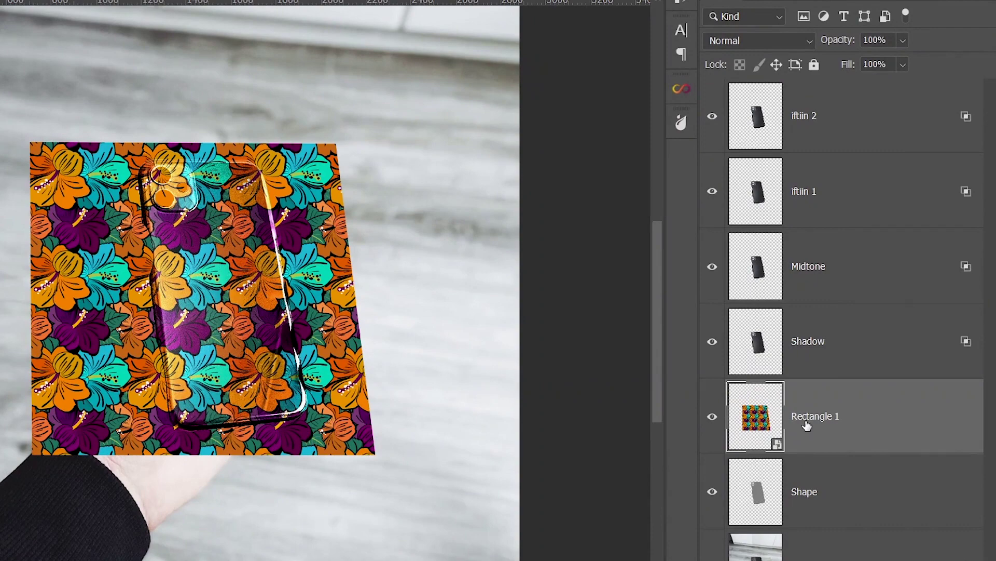
right_click(878, 421)
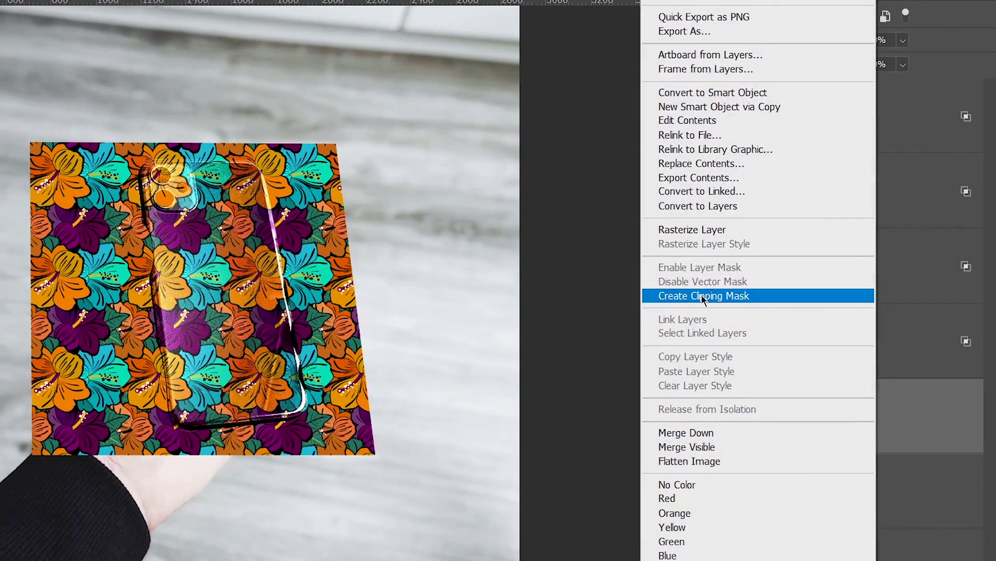
left_click(703, 295)
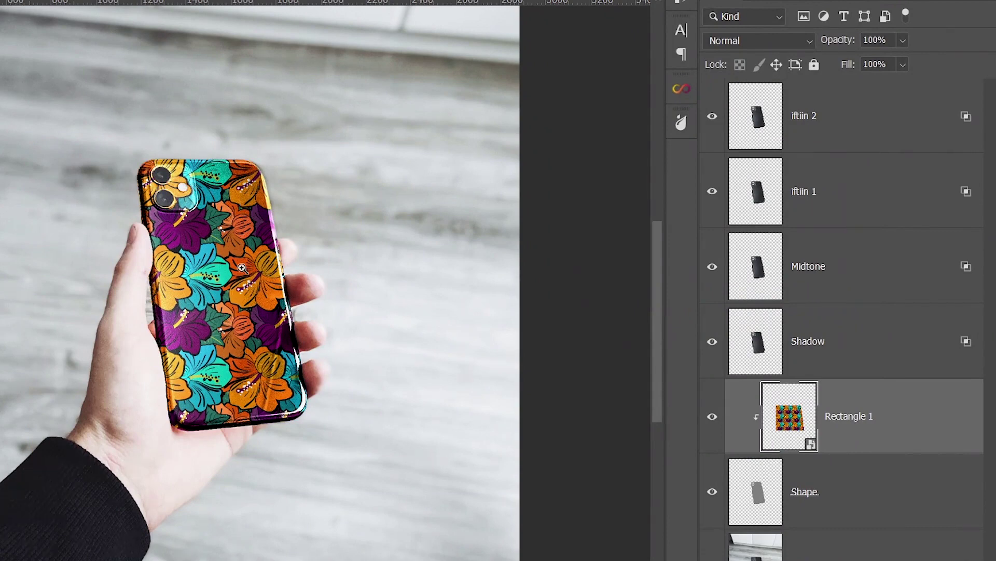
left_click(863, 450, "alt")
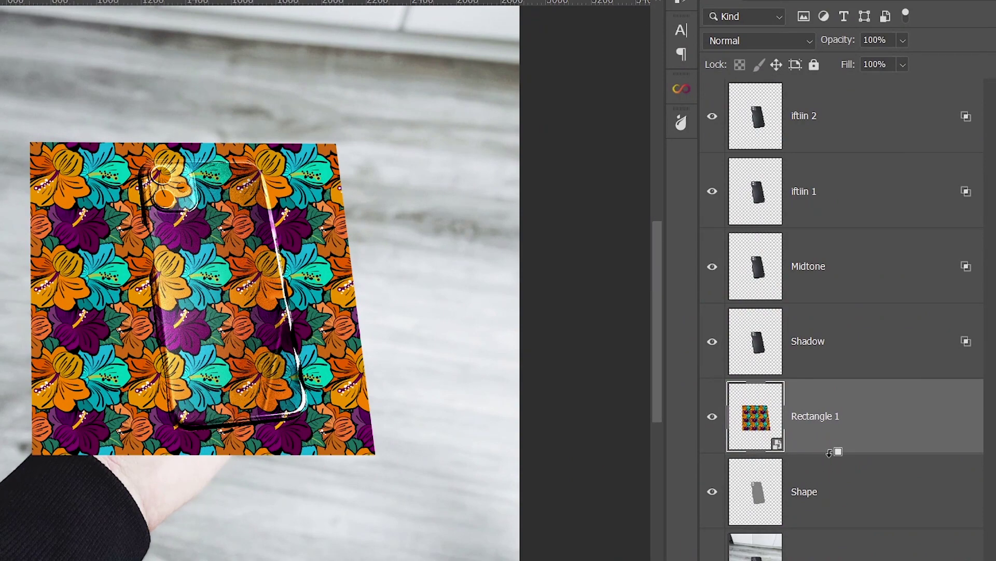
left_click(829, 451, "alt")
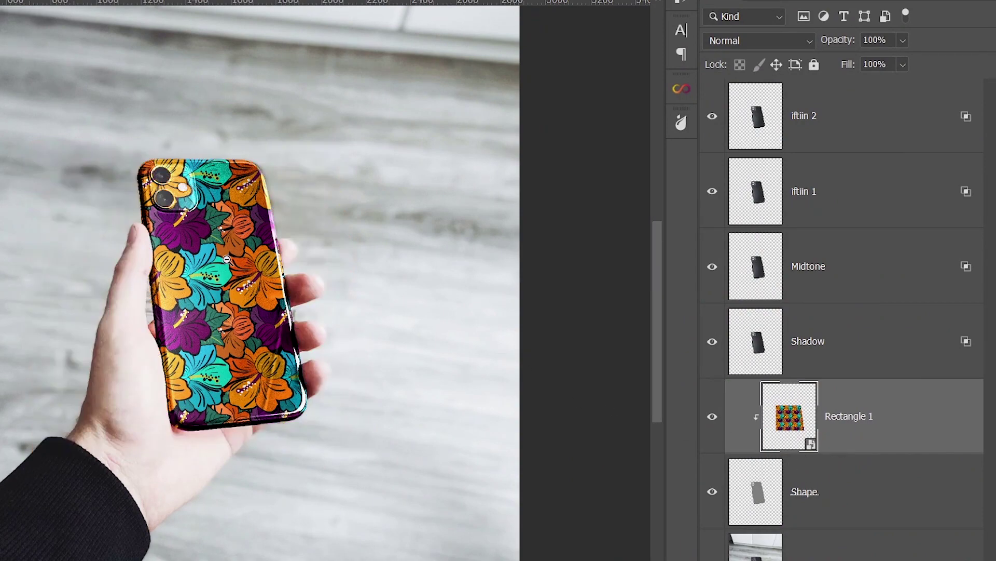
left_click(227, 258, "alt")
left_click(244, 267)
right_click(251, 268)
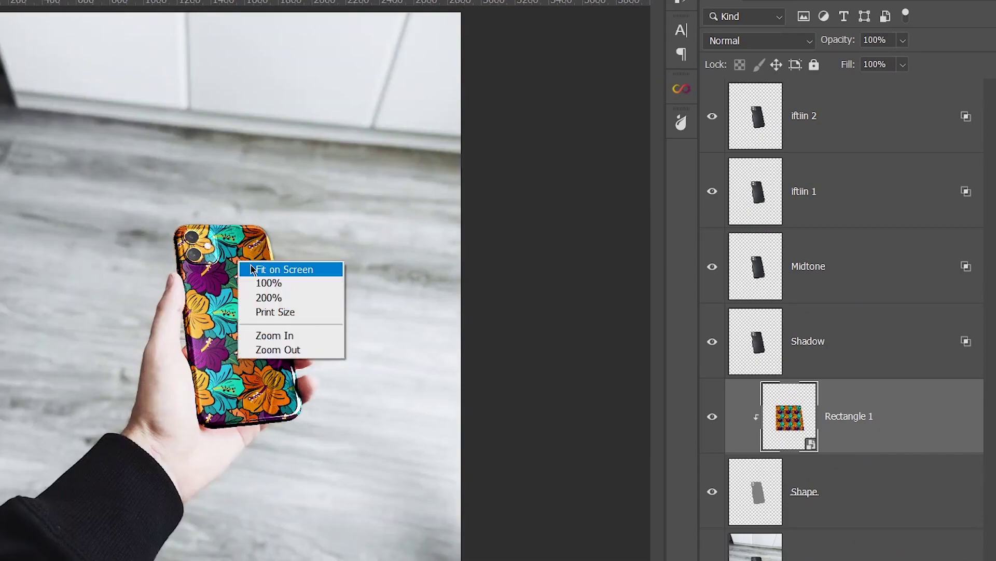
Fit the photo on screen and rename the Rectangle 1 layer to 'Design'
left_click(251, 269)
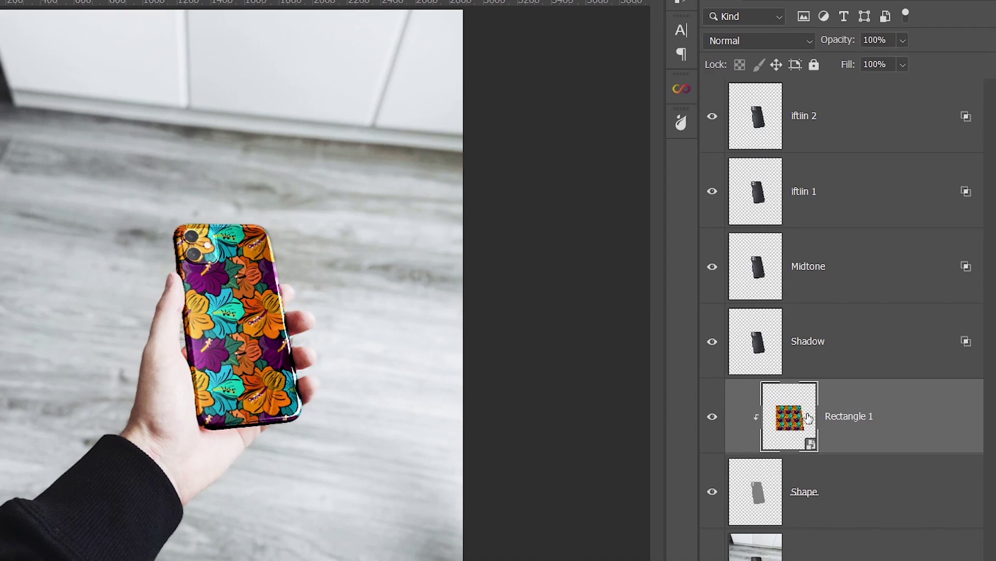
double_click(847, 417)
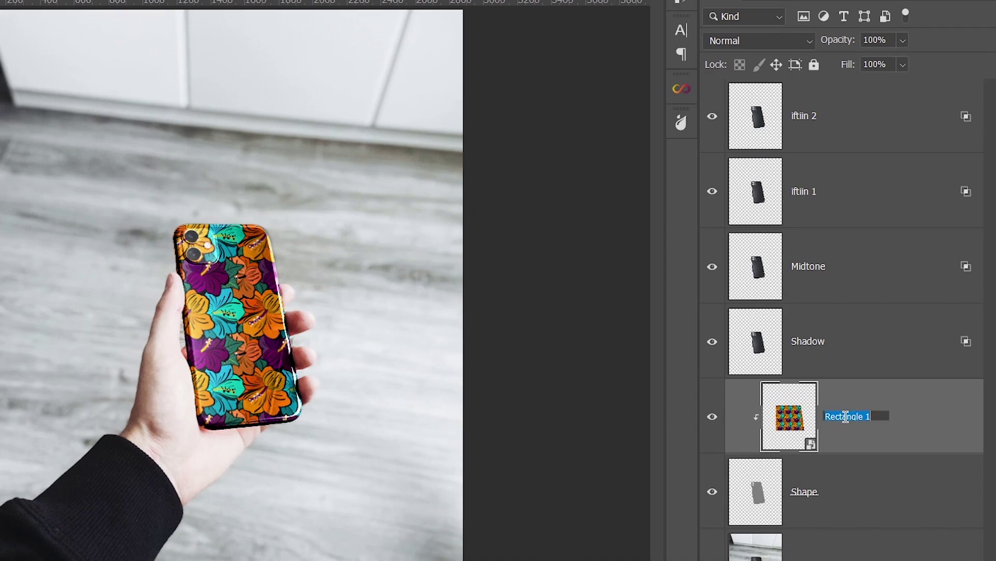
type("D")
type("esign")
key("Return")
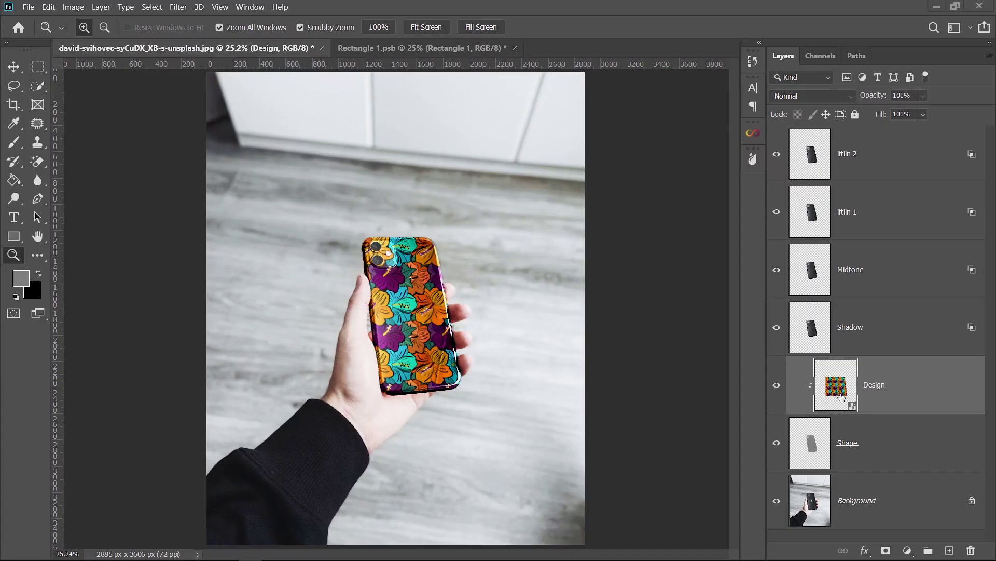
Inside the Design smart object, switch the Pattern Overlay to the orange-and-pink hibiscus swatch
double_click(836, 384)
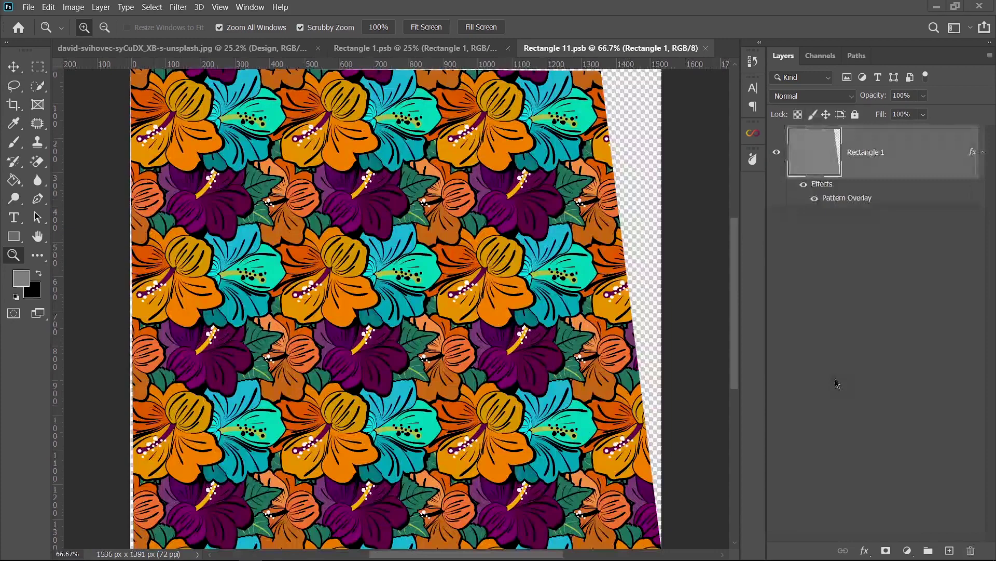
left_click(498, 297, "alt")
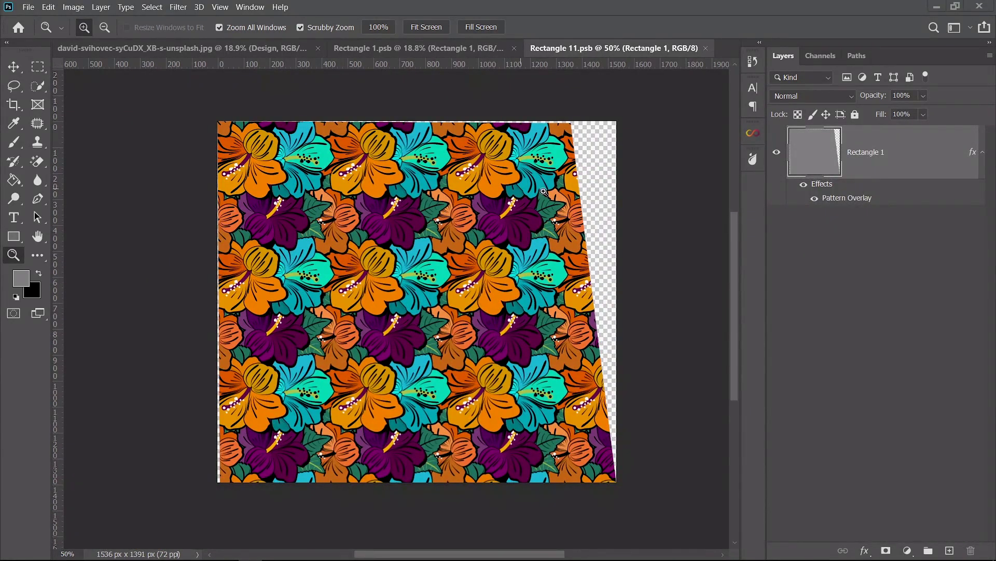
double_click(842, 200)
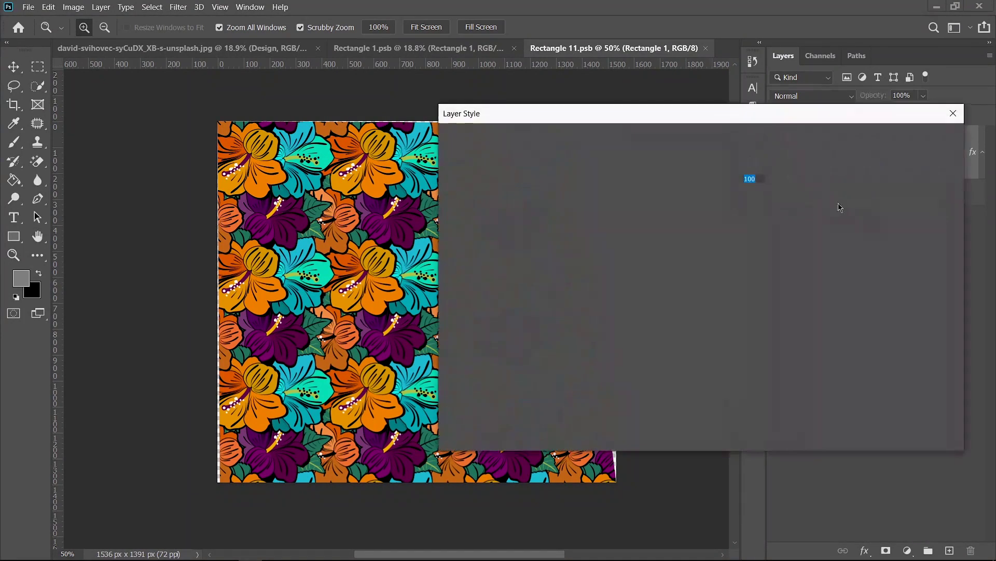
left_click(713, 213)
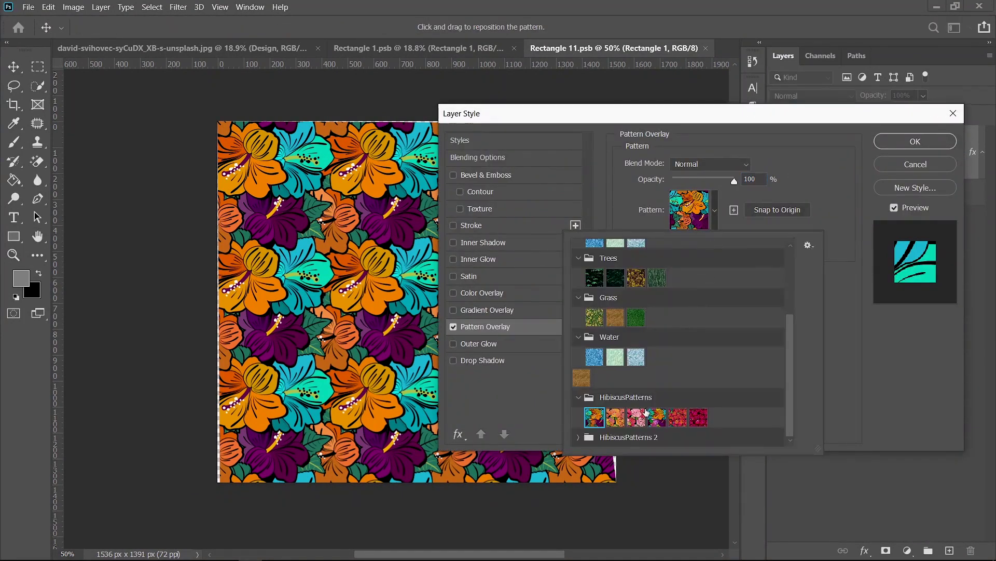
left_click(610, 420)
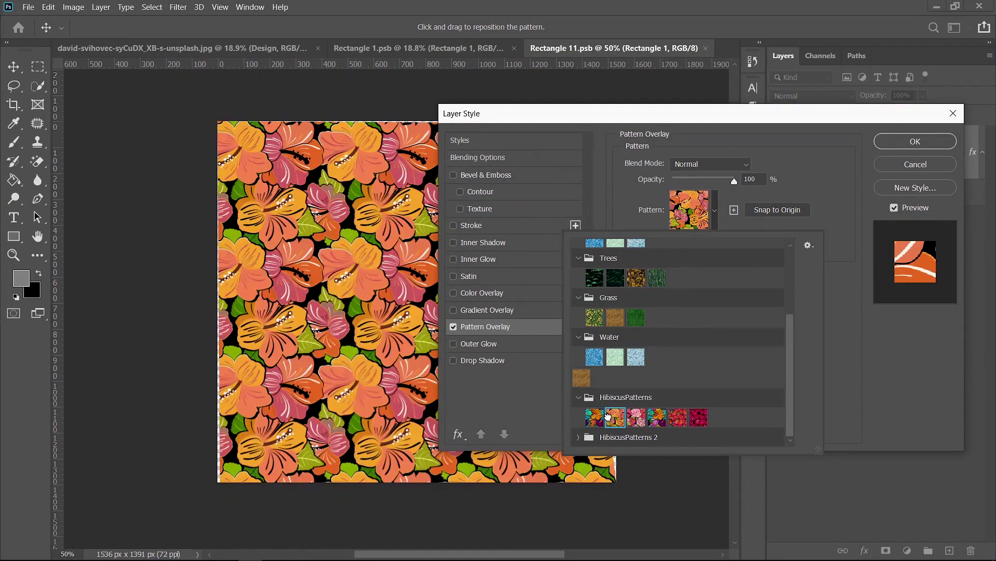
left_click(817, 171)
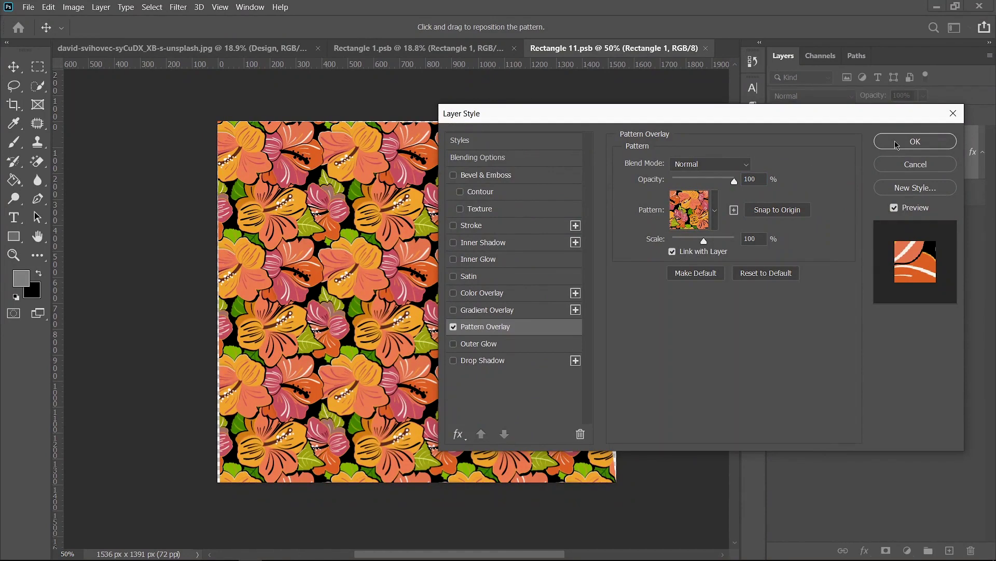
left_click(889, 144)
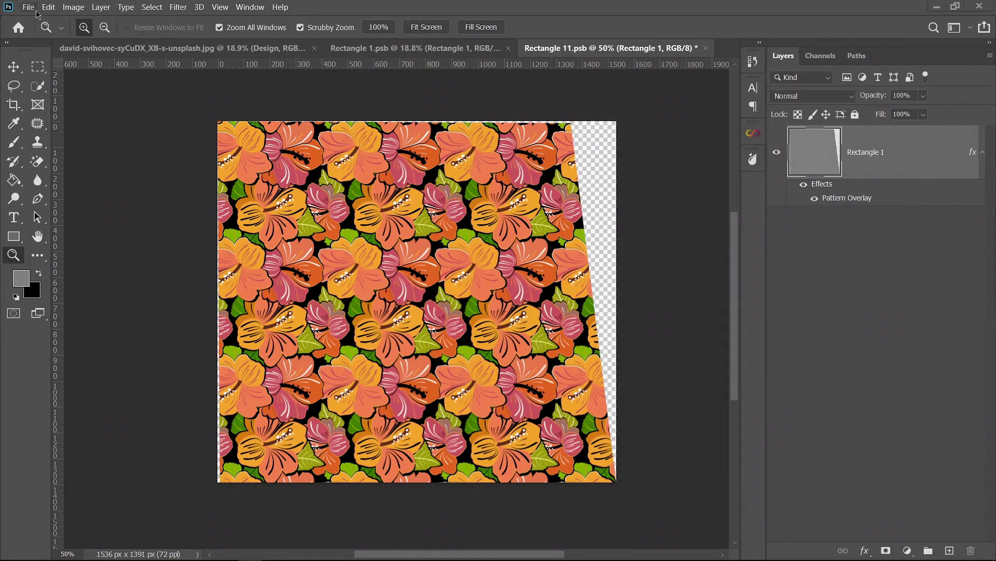
Save the smart object contents and return to the phone mockup document
left_click(28, 7)
left_click(78, 146)
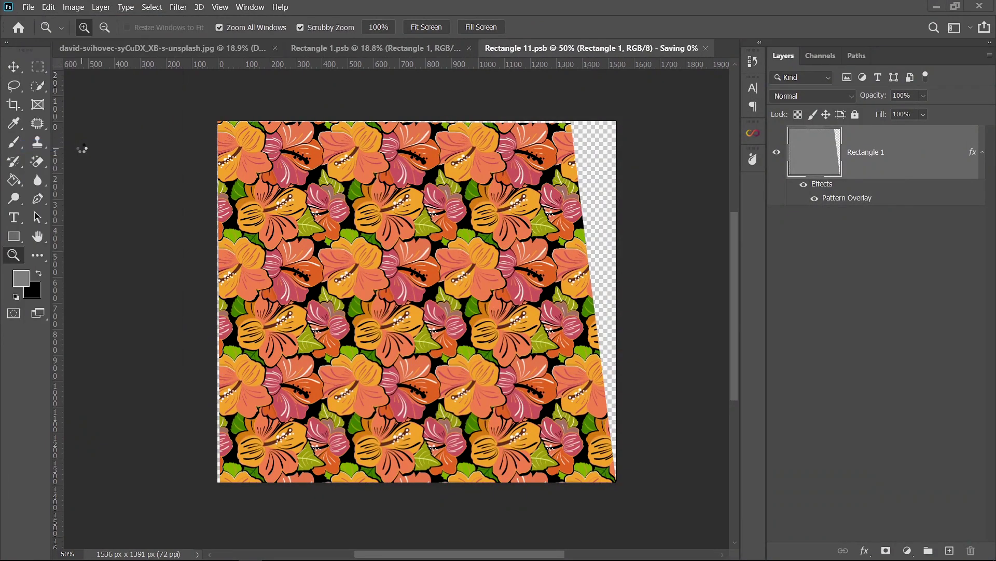
left_click(166, 48)
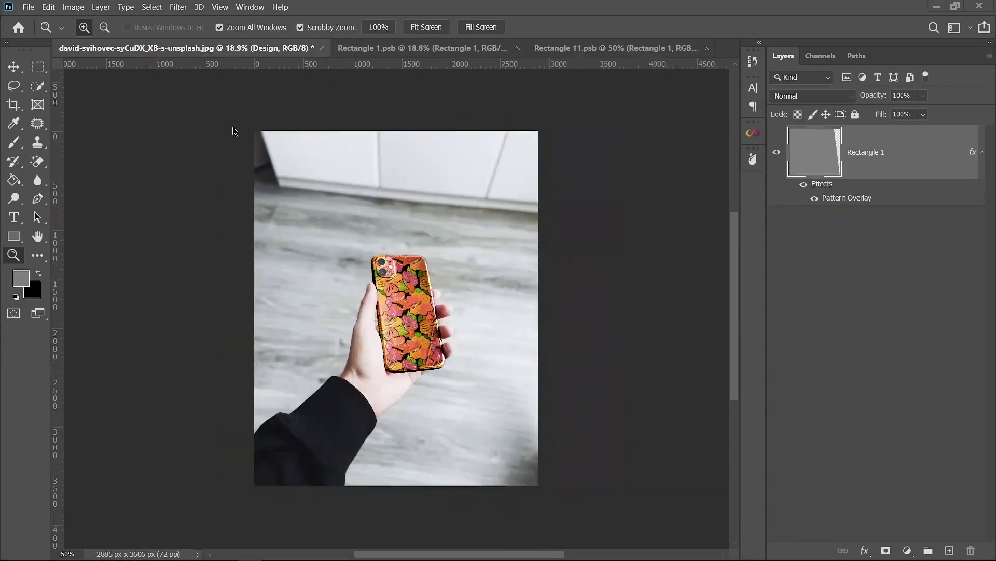
left_click(415, 329)
left_click(427, 296)
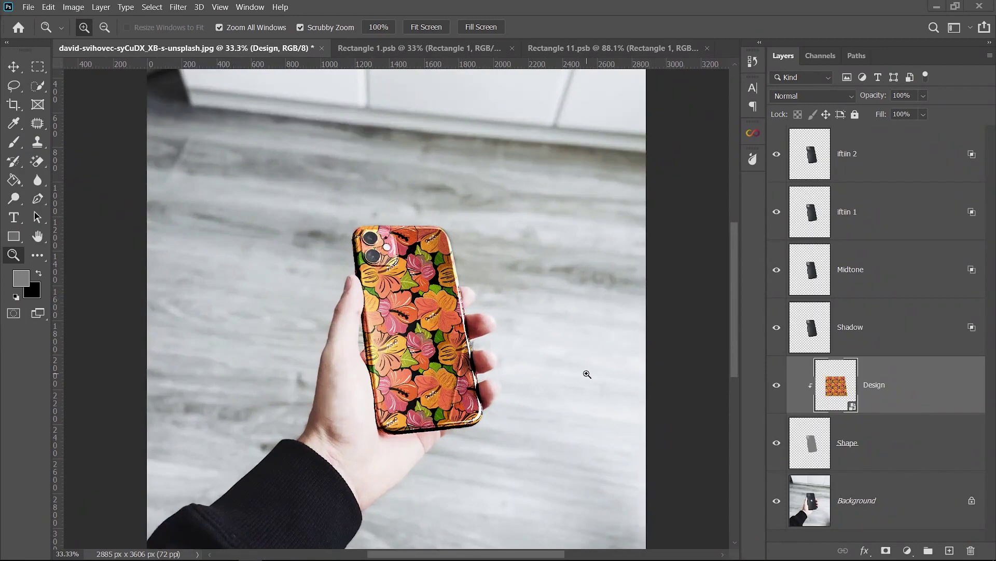
double_click(837, 385)
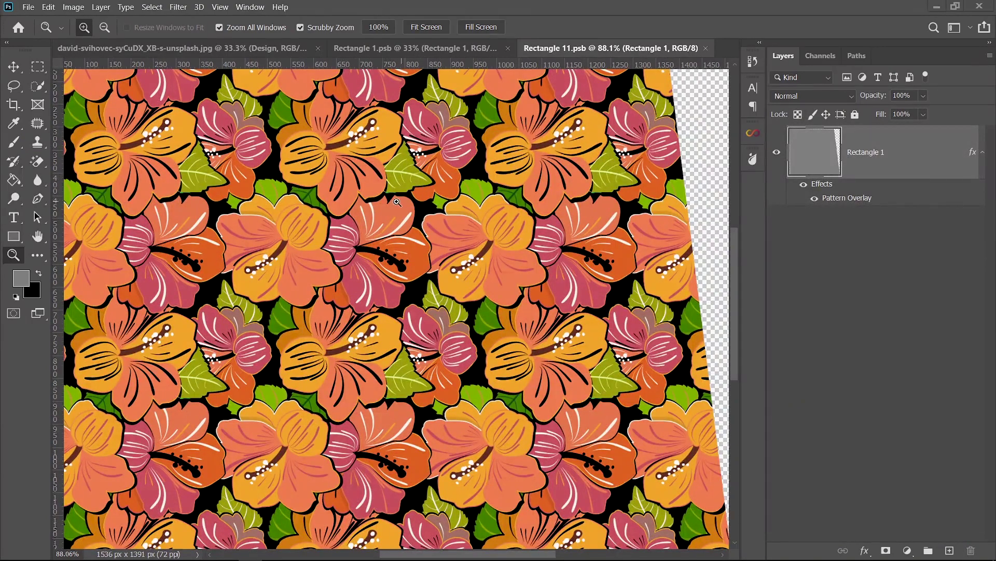
left_click(28, 8)
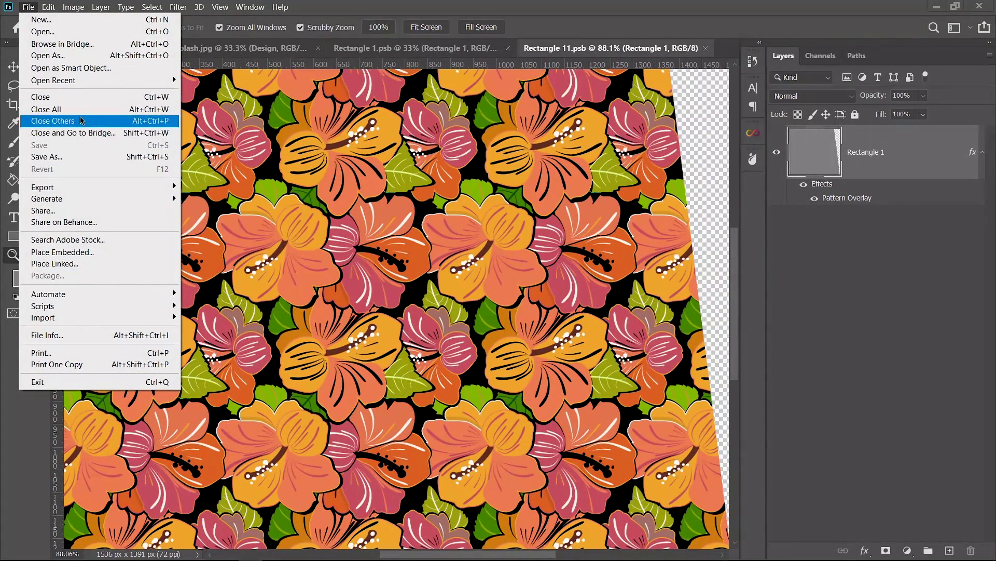
left_click(316, 171)
left_click(131, 52)
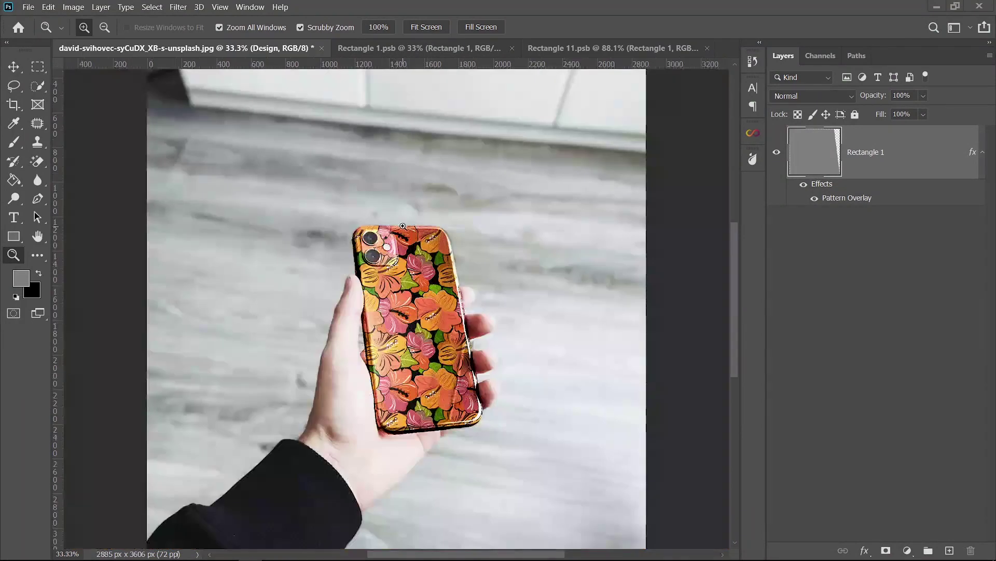
left_click(412, 269, "alt")
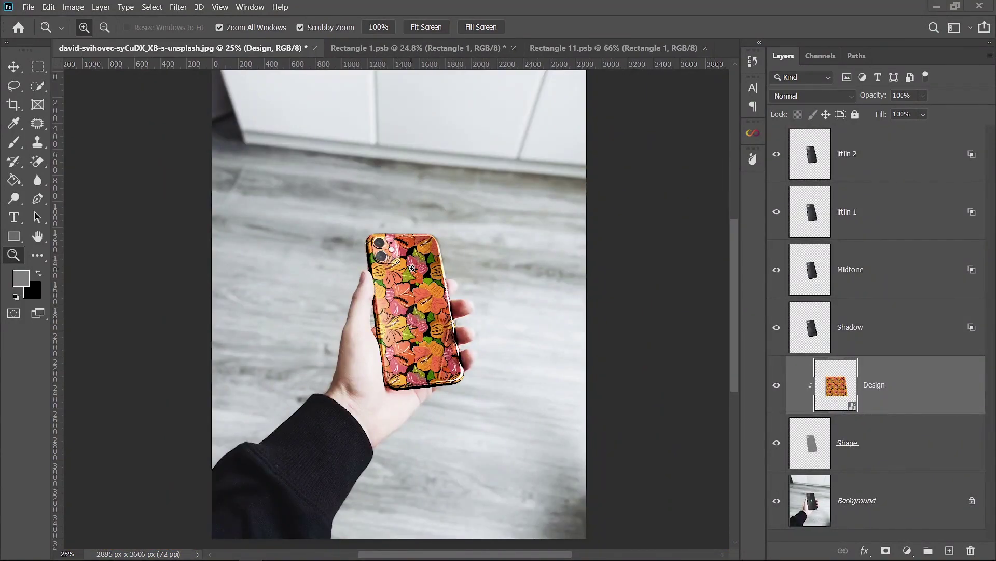